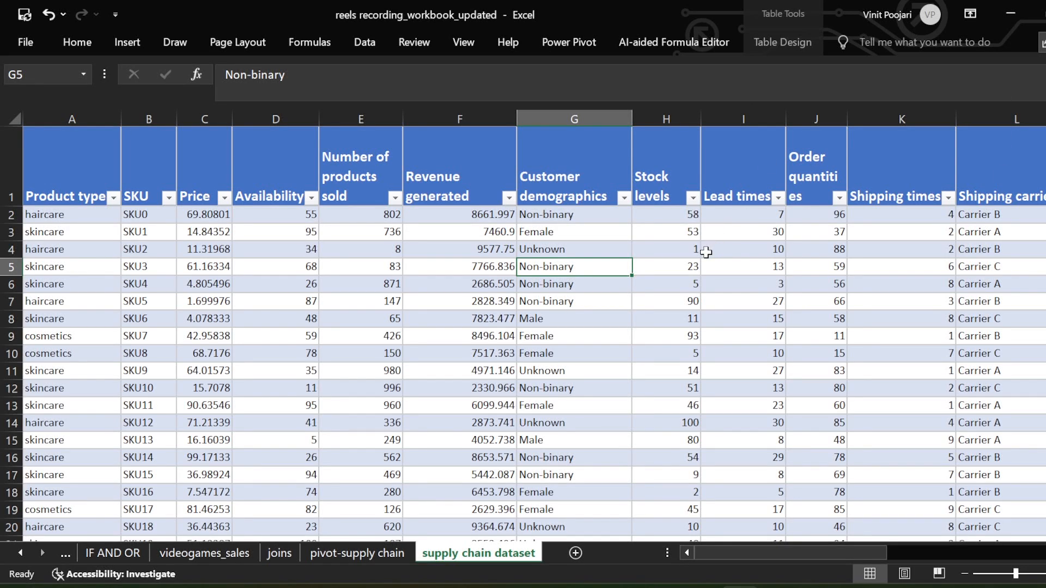
Look over the records in the supply chain dataset table, including the Customer demographics column.
{"action": "left_click", "coordinate": [33, 261]}
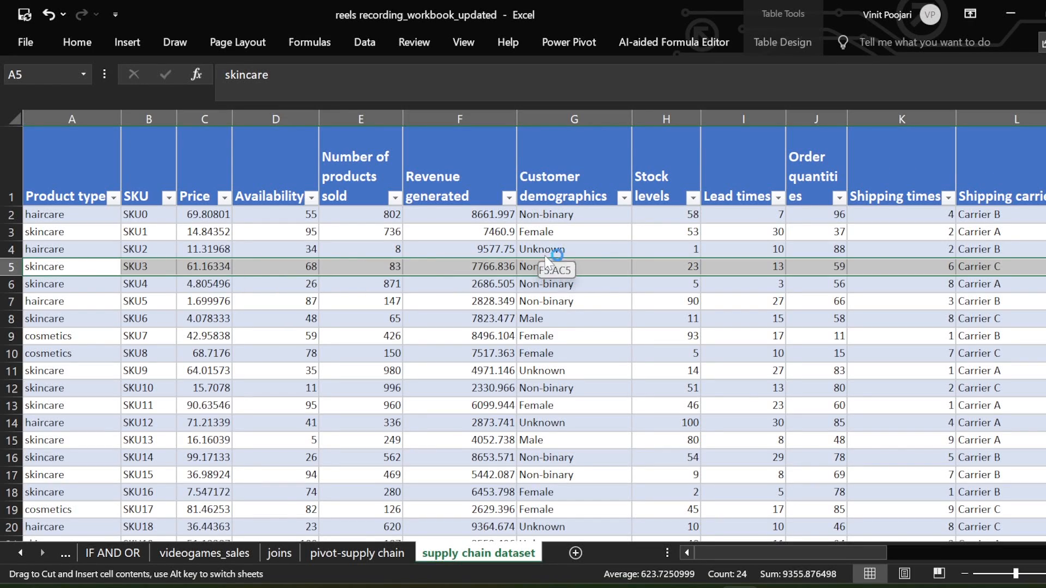
{"action": "left_click", "coordinate": [599, 233]}
{"action": "mouse_move", "coordinate": [728, 552]}
{"action": "left_mouse_down"}
{"action": "mouse_move", "coordinate": [922, 551]}
{"action": "mouse_move", "coordinate": [729, 554]}
{"action": "left_mouse_up"}
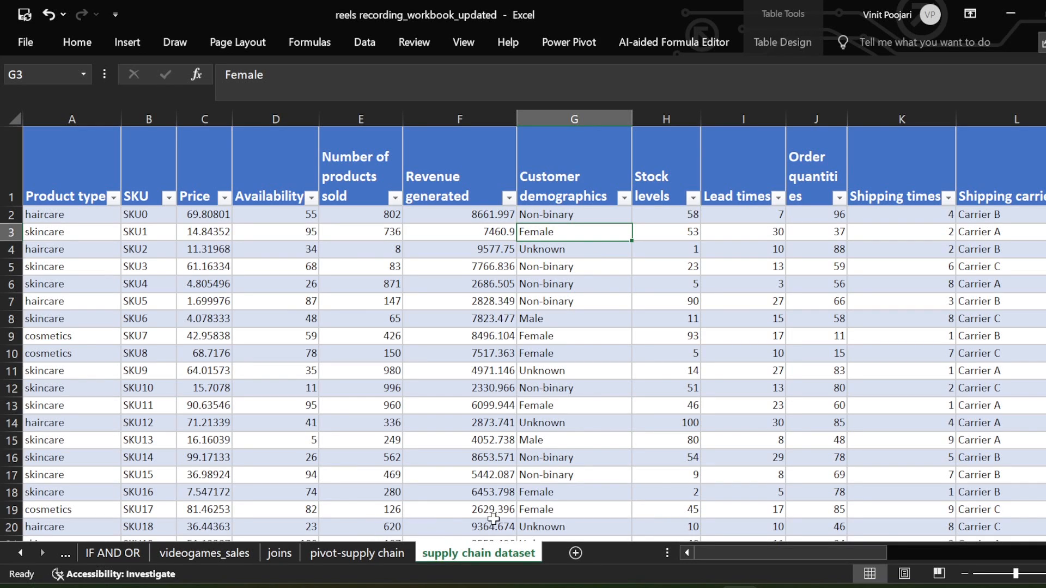
Open the pivot-supply chain sheet and look over its product type, SKU and carrier pivot tables.
{"action": "left_click", "coordinate": [387, 556]}
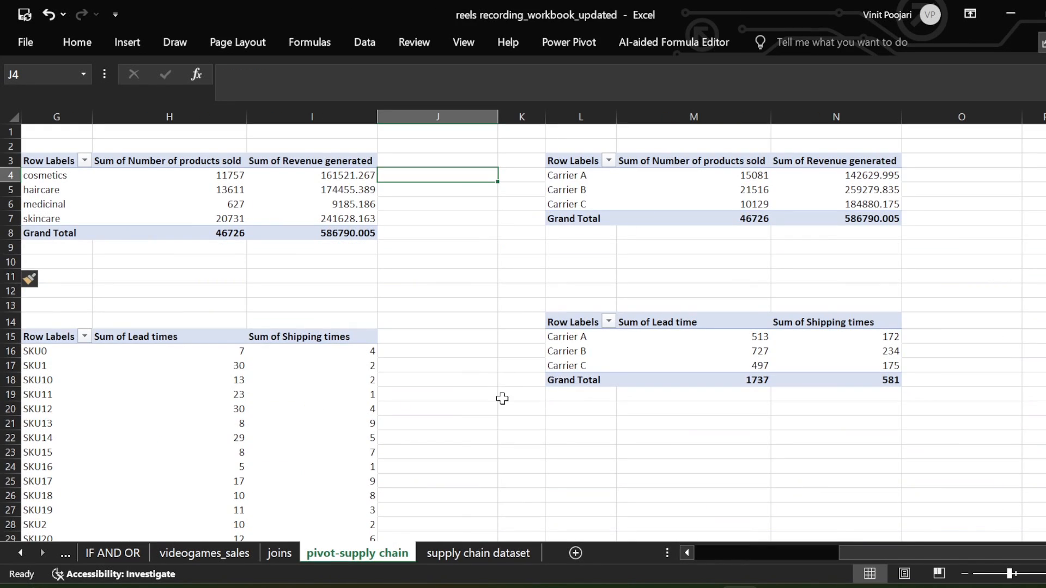
{"action": "left_click", "coordinate": [384, 335]}
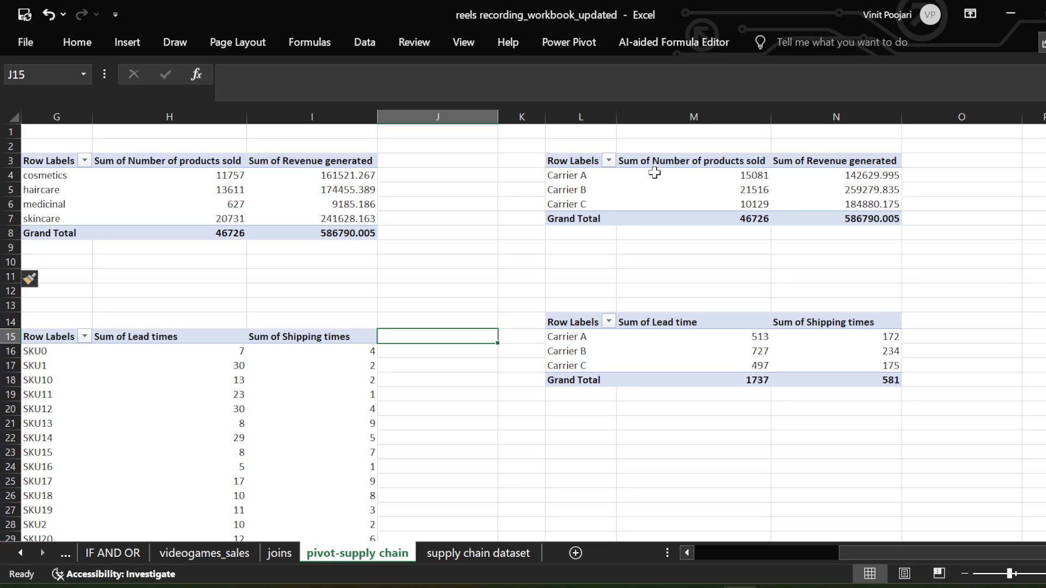
{"action": "mouse_move", "coordinate": [654, 173]}
Return to the supply chain dataset sheet and review its product type, price, availability and revenue columns.
{"action": "left_click", "coordinate": [493, 552]}
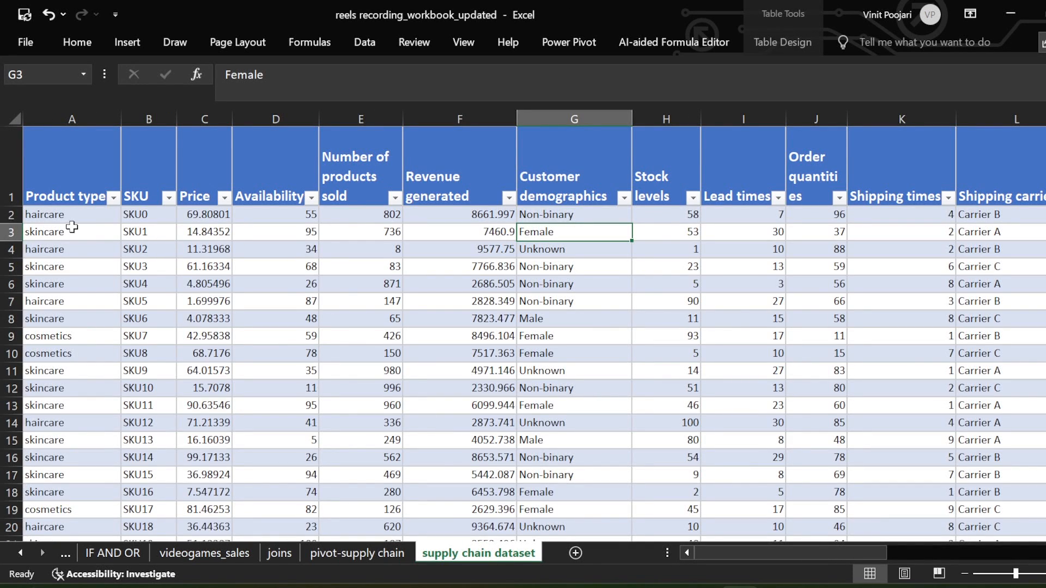
{"action": "scroll", "coordinate": [73, 221], "scroll_direction": "down", "scroll_amount": 2}
{"action": "scroll", "coordinate": [109, 324], "scroll_direction": "up", "scroll_amount": 2}
{"action": "left_click", "coordinate": [83, 335]}
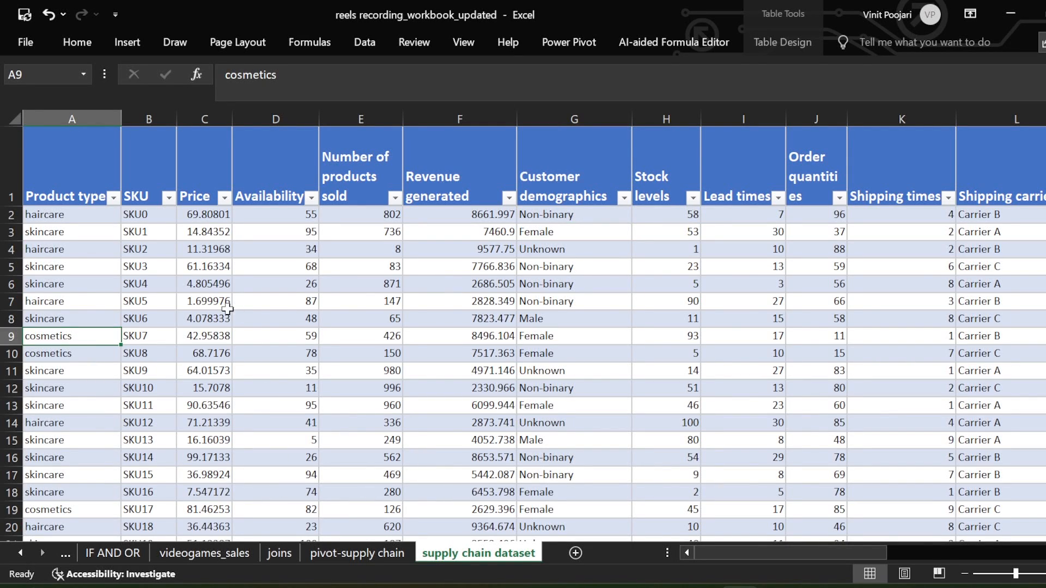
{"action": "left_click", "coordinate": [216, 219]}
{"action": "left_click", "coordinate": [310, 230]}
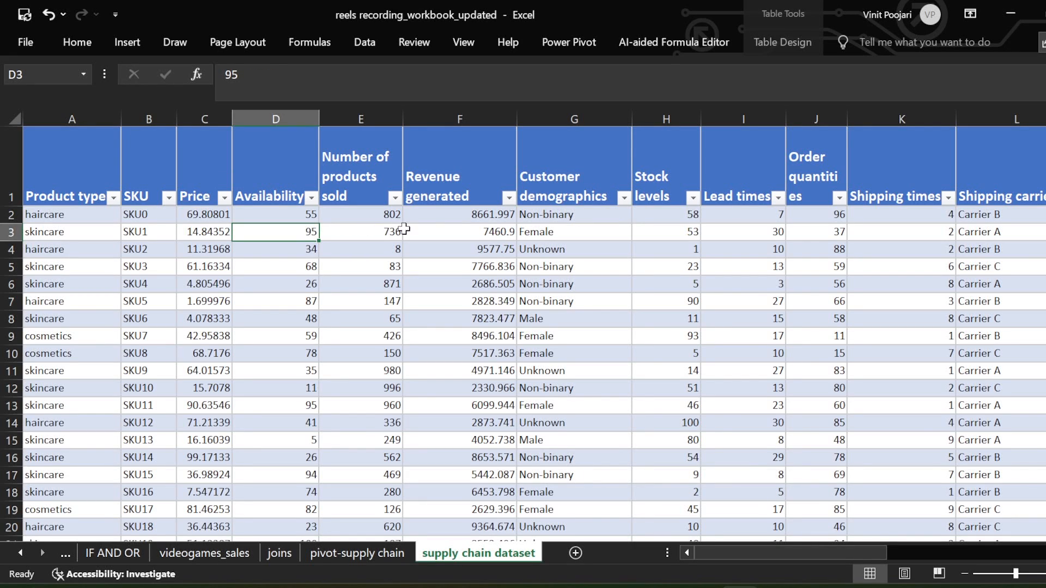
{"action": "left_click", "coordinate": [509, 230]}
{"action": "left_click_drag", "start_coordinate": [754, 555], "coordinate": [639, 552]}
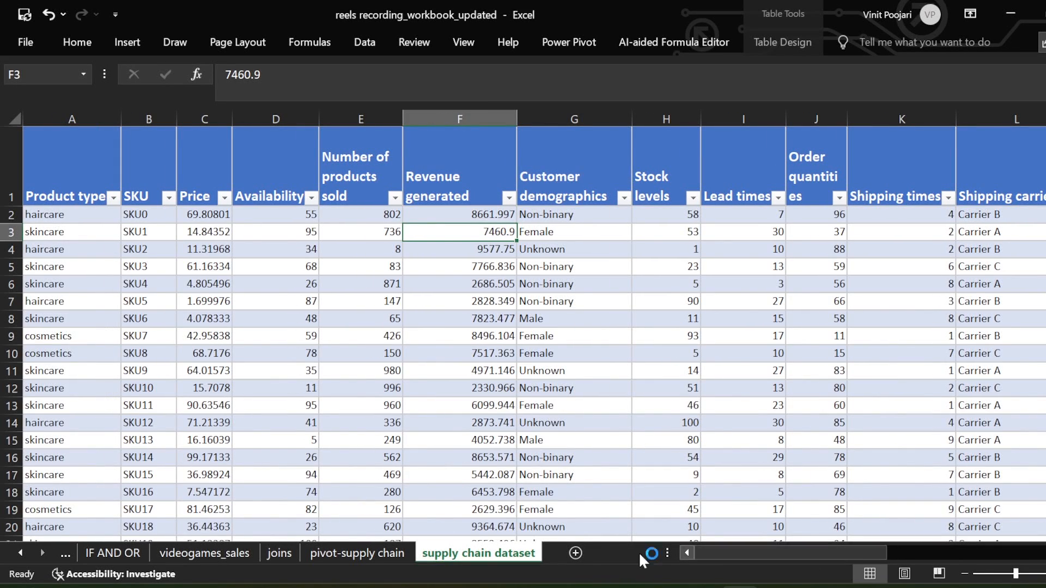
On the pivot-supply chain sheet, display the field list of the product type pivot table.
{"action": "left_click", "coordinate": [385, 552]}
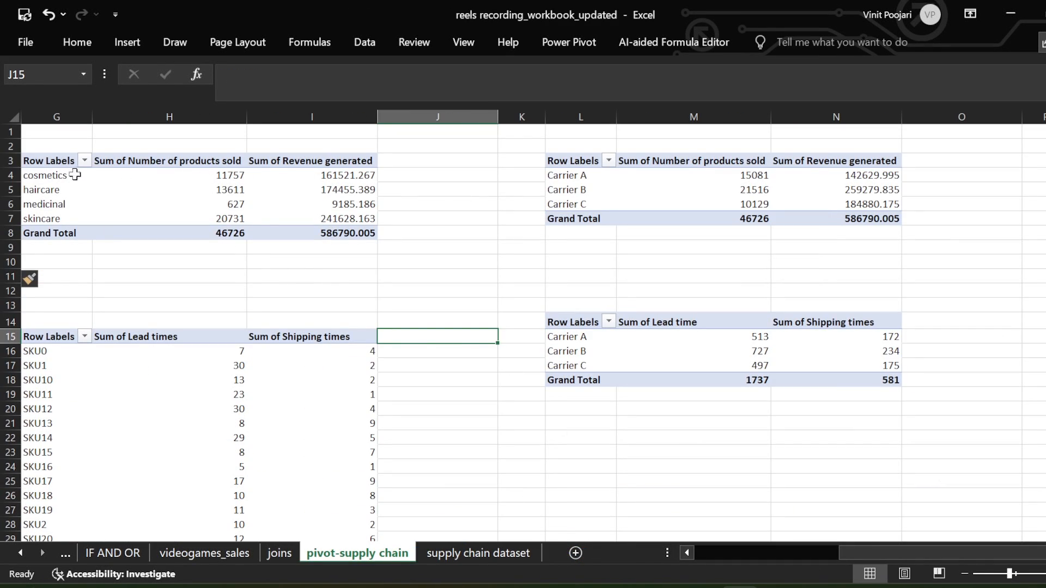
{"action": "left_click_drag", "start_coordinate": [61, 175], "coordinate": [64, 222]}
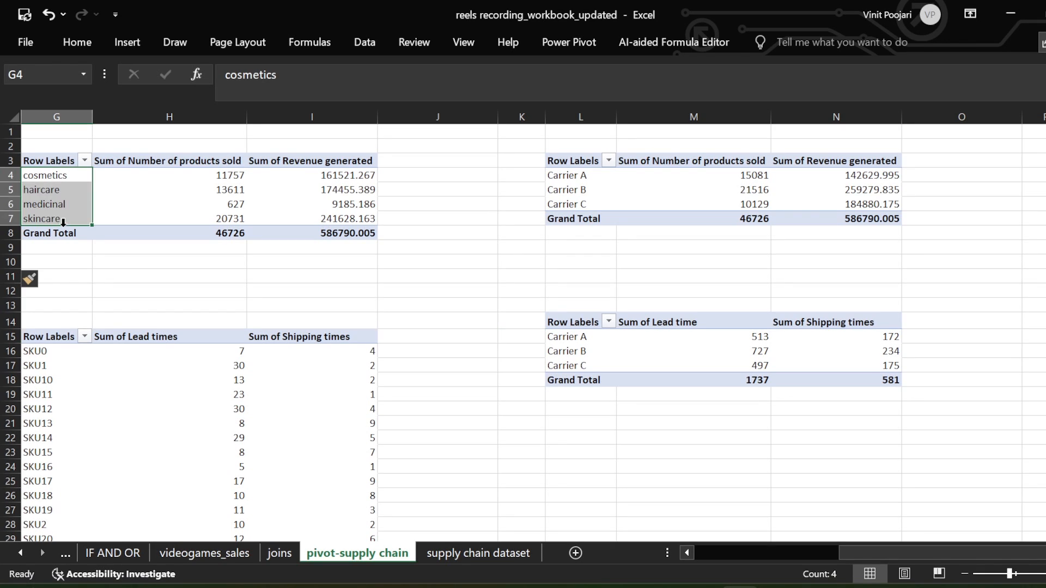
{"action": "left_click", "coordinate": [88, 197]}
{"action": "left_click", "coordinate": [102, 186]}
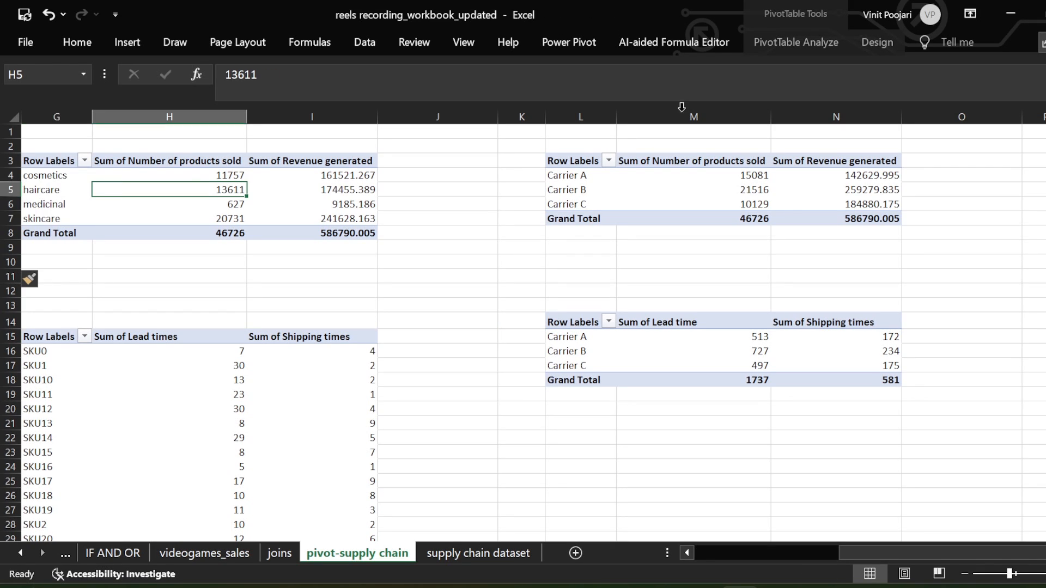
{"action": "left_click", "coordinate": [819, 41]}
{"action": "left_click", "coordinate": [1005, 61]}
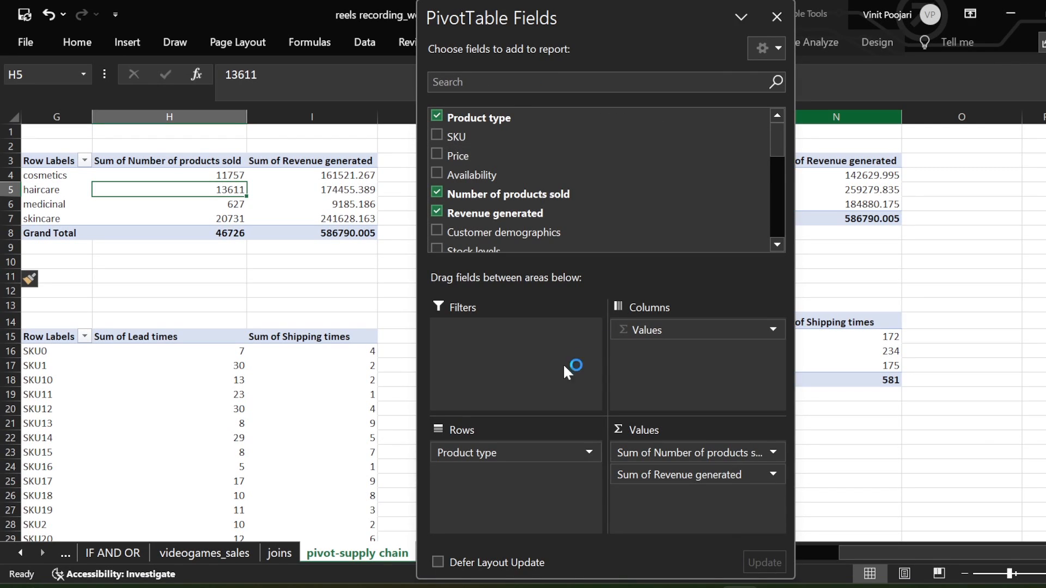
Move the PivotTable Fields pane around to compare its layout with the surrounding pivot tables, and close it.
{"action": "left_click_drag", "start_coordinate": [614, 15], "coordinate": [352, 19]}
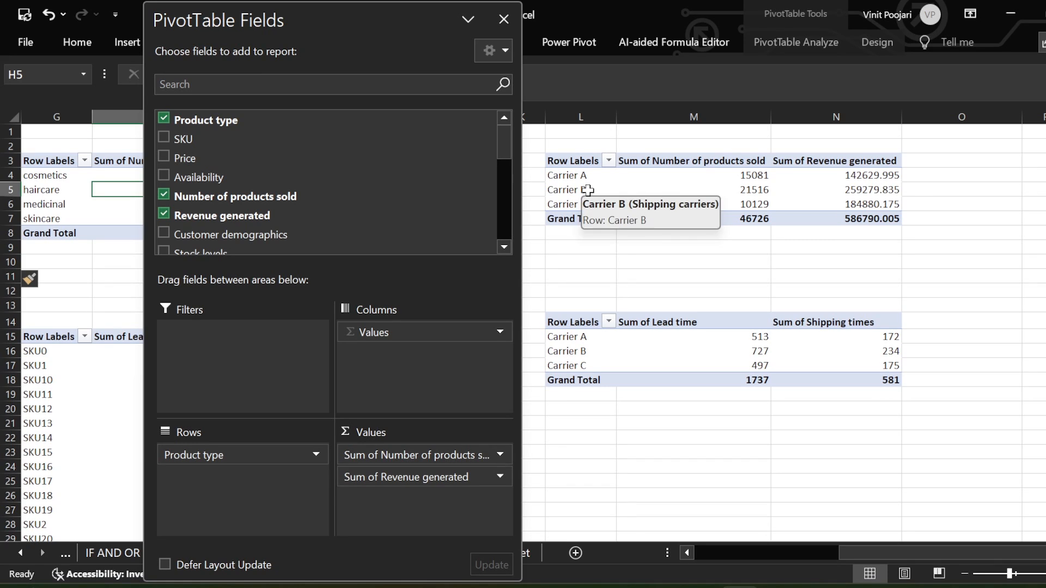
{"action": "left_click_drag", "start_coordinate": [345, 18], "coordinate": [664, 28]}
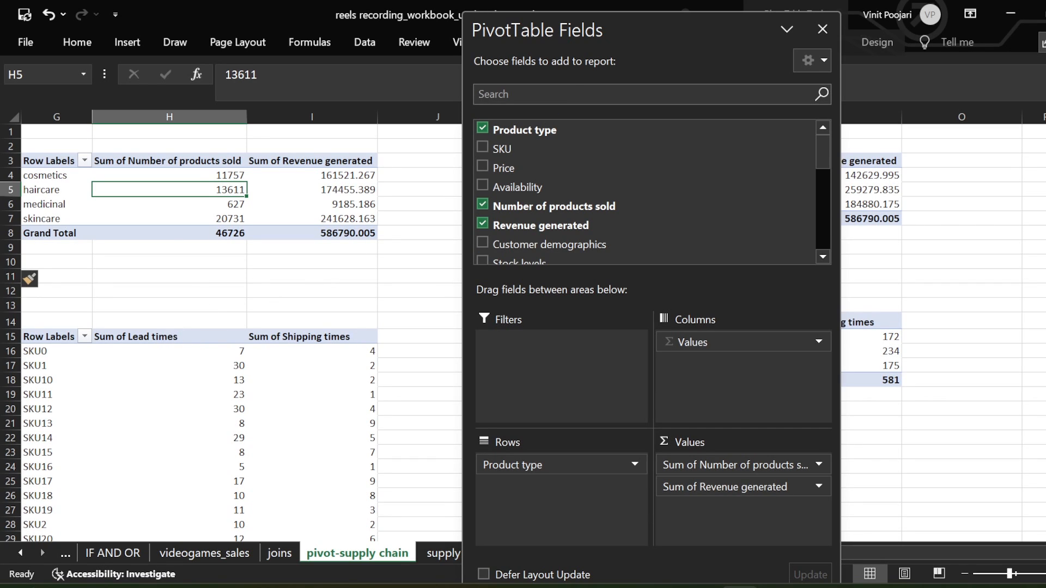
{"action": "left_click_drag", "start_coordinate": [593, 25], "coordinate": [514, 274]}
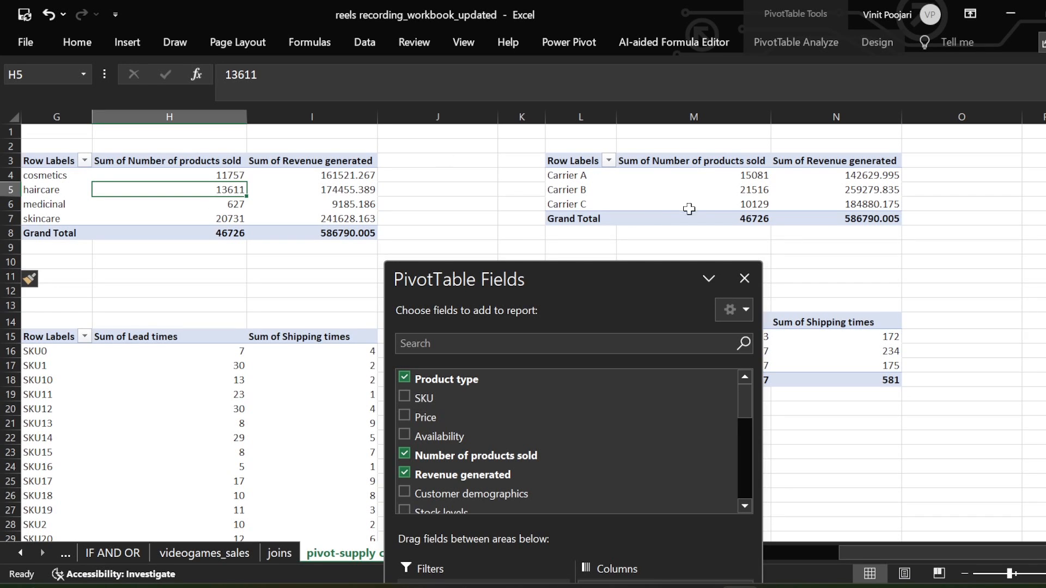
{"action": "left_click_drag", "start_coordinate": [558, 273], "coordinate": [1040, 166]}
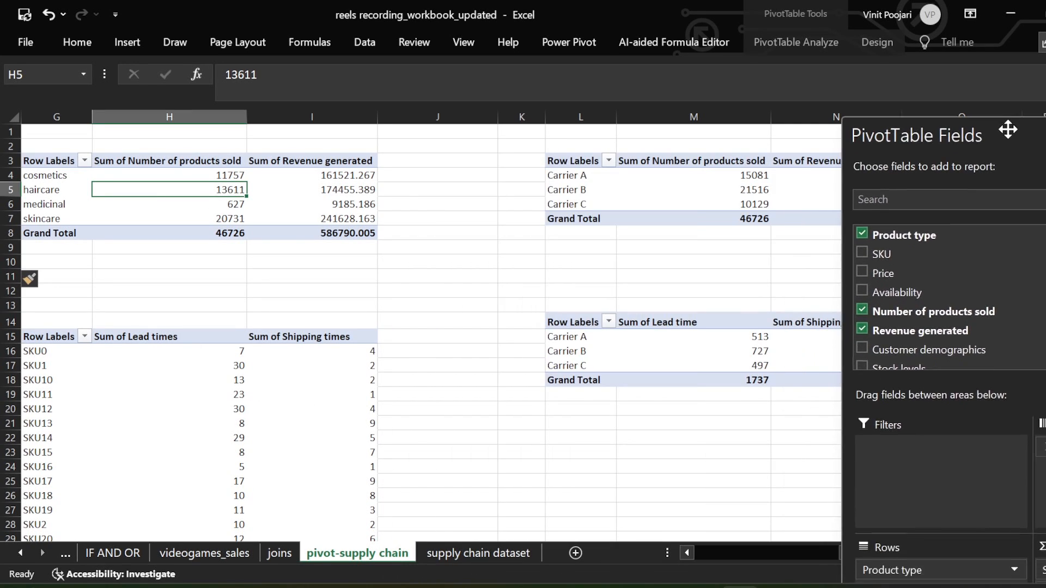
{"action": "left_click_drag", "start_coordinate": [935, 114], "coordinate": [282, 42]}
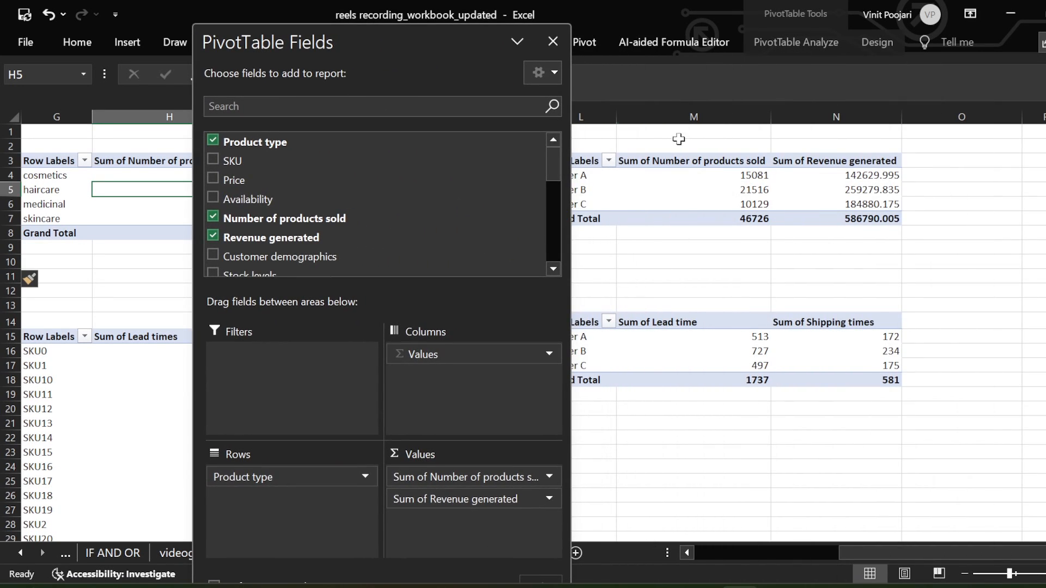
{"action": "left_click", "coordinate": [553, 41]}
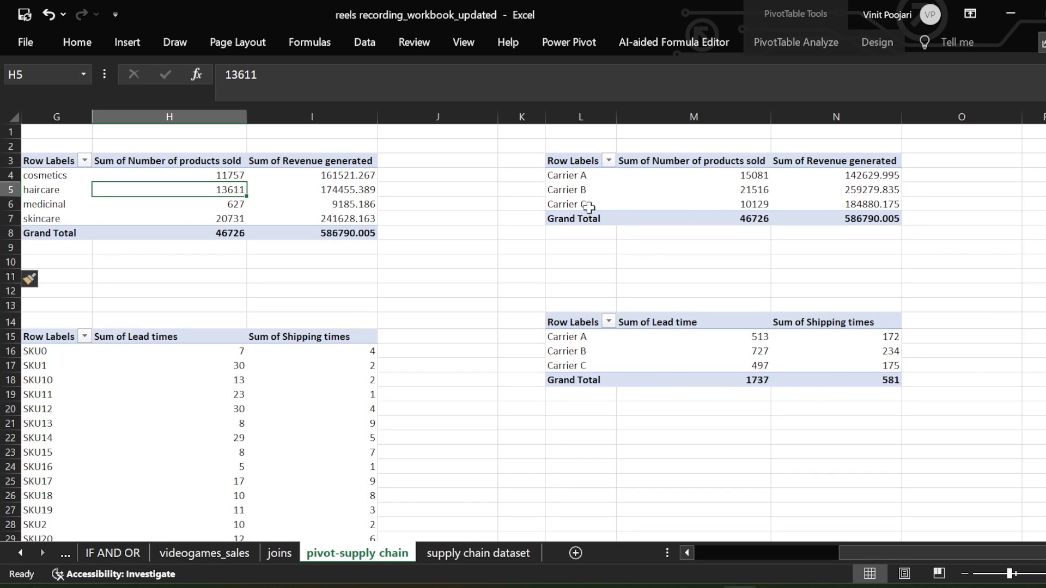
{"action": "scroll", "coordinate": [50, 400], "scroll_direction": "down", "scroll_amount": 3}
{"action": "scroll", "coordinate": [47, 395], "scroll_direction": "up", "scroll_amount": 3}
{"action": "left_click", "coordinate": [367, 287]}
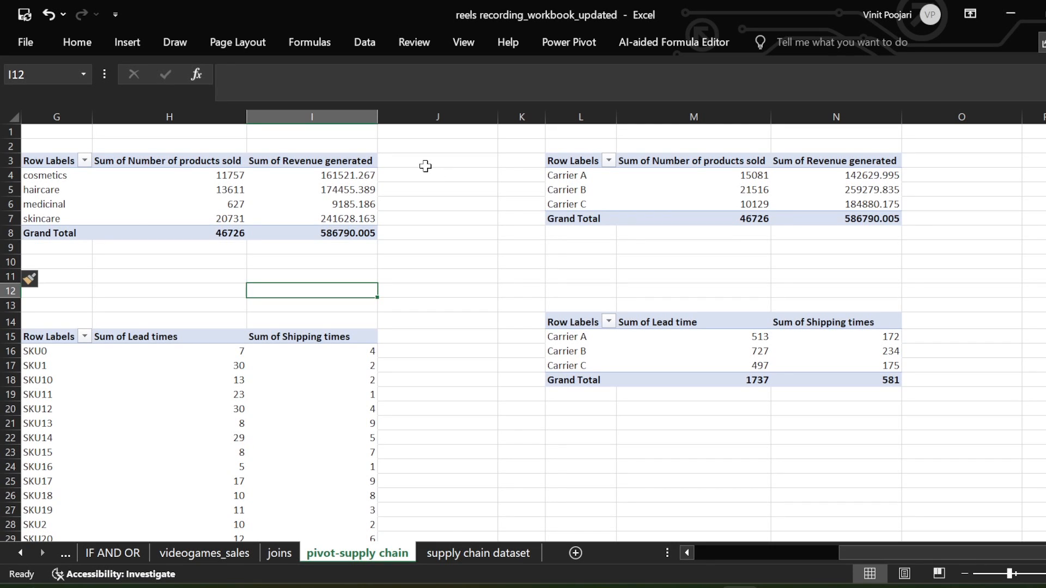
Switch to the ChatGPT conversation and read the prompt requesting calculated field formulas and column definitions for the dataset.
{"action": "left_click", "coordinate": [434, 554]}
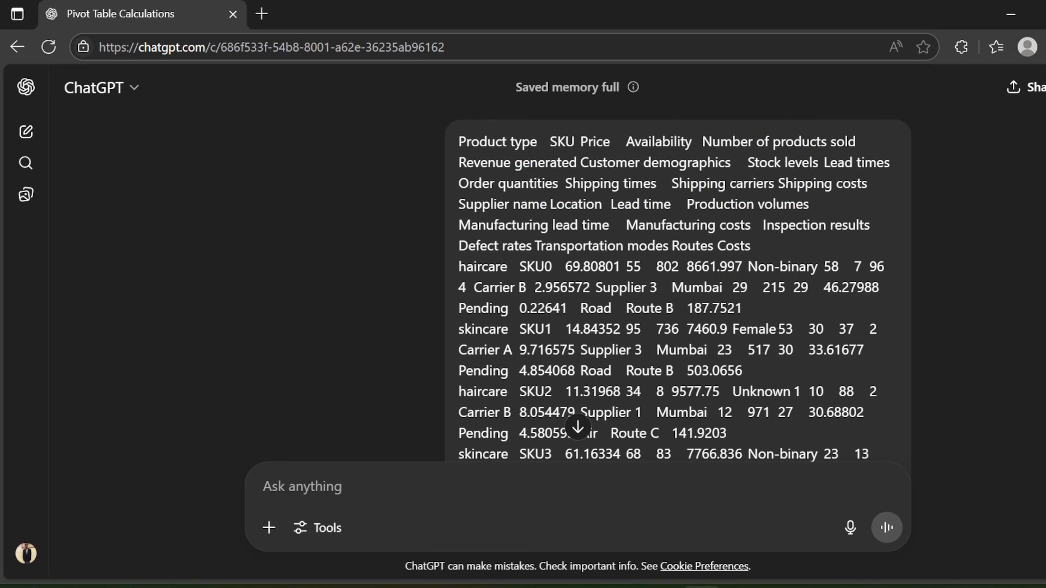
{"action": "scroll", "coordinate": [671, 205], "scroll_direction": "down", "scroll_amount": 12}
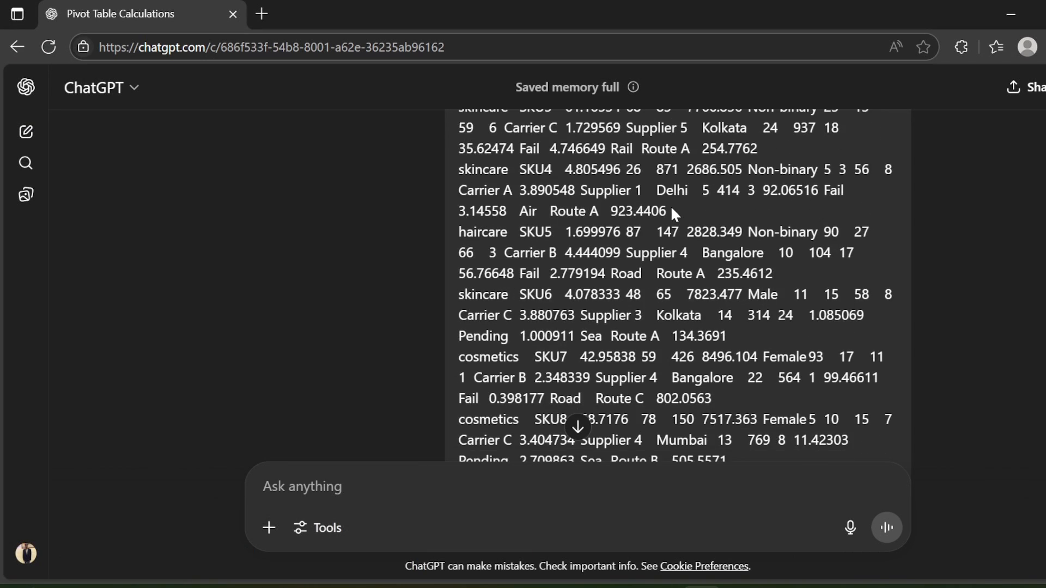
{"action": "scroll", "coordinate": [671, 206], "scroll_direction": "down", "scroll_amount": 10}
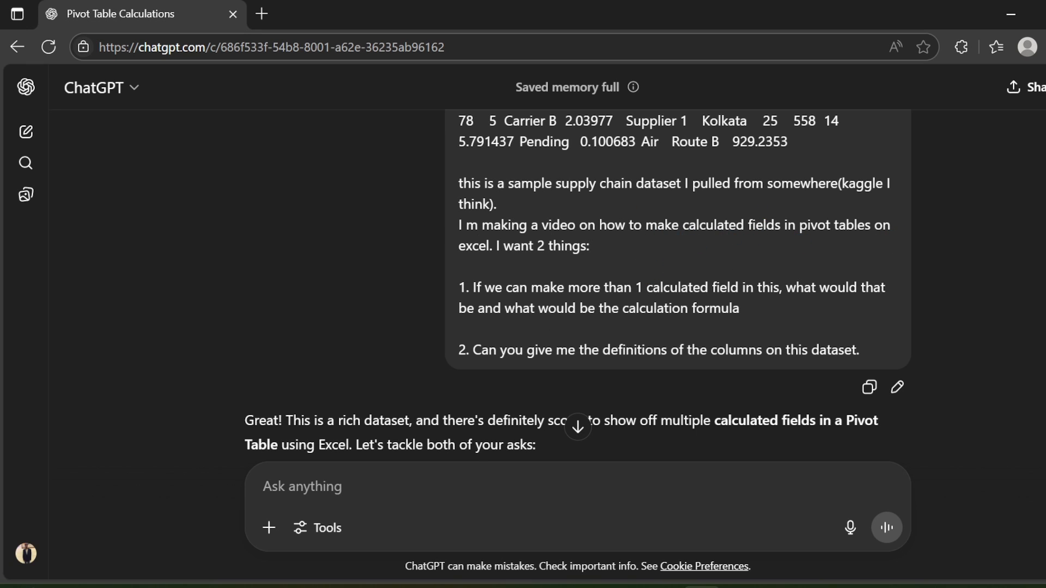
{"action": "left_click_drag", "start_coordinate": [775, 309], "coordinate": [661, 280]}
{"action": "left_click", "coordinate": [661, 280]}
{"action": "left_click_drag", "start_coordinate": [603, 350], "coordinate": [877, 341]}
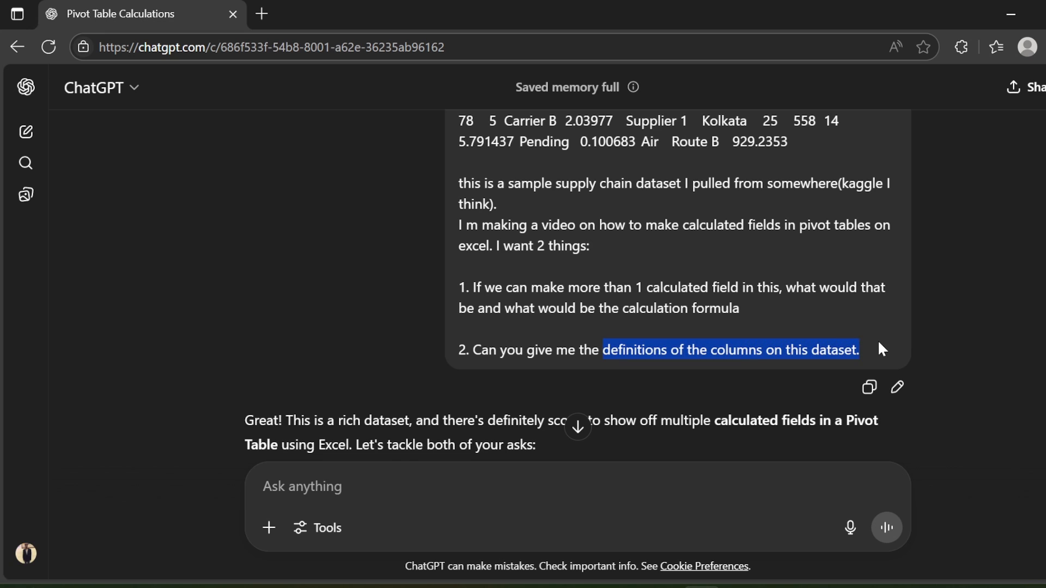
{"action": "left_click", "coordinate": [979, 277]}
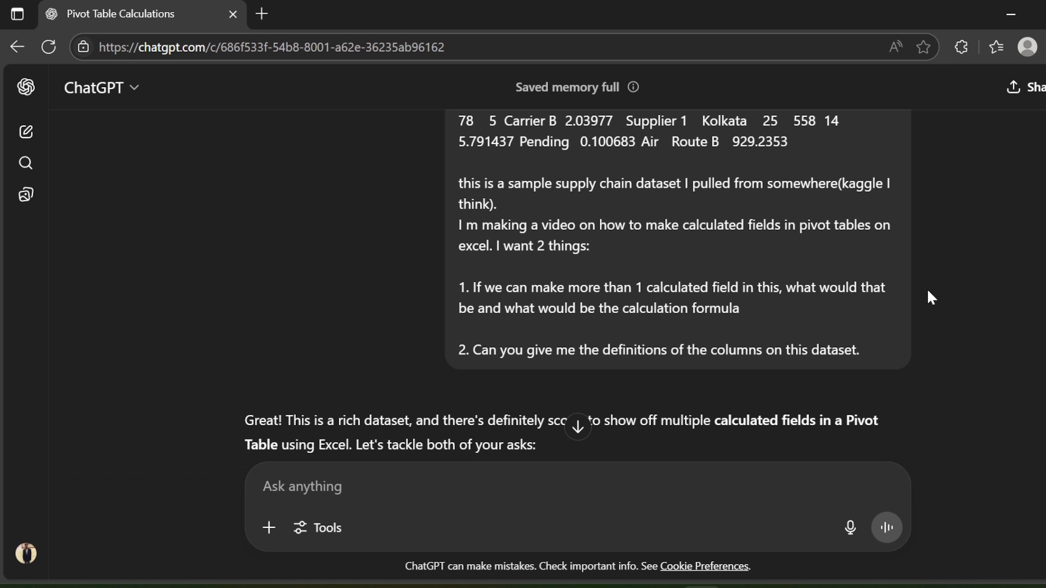
Review the suggested calculated fields and formulas, from Average Revenue per Product Sold through Total Lead Time.
{"action": "scroll", "coordinate": [928, 298], "scroll_direction": "down", "scroll_amount": 10}
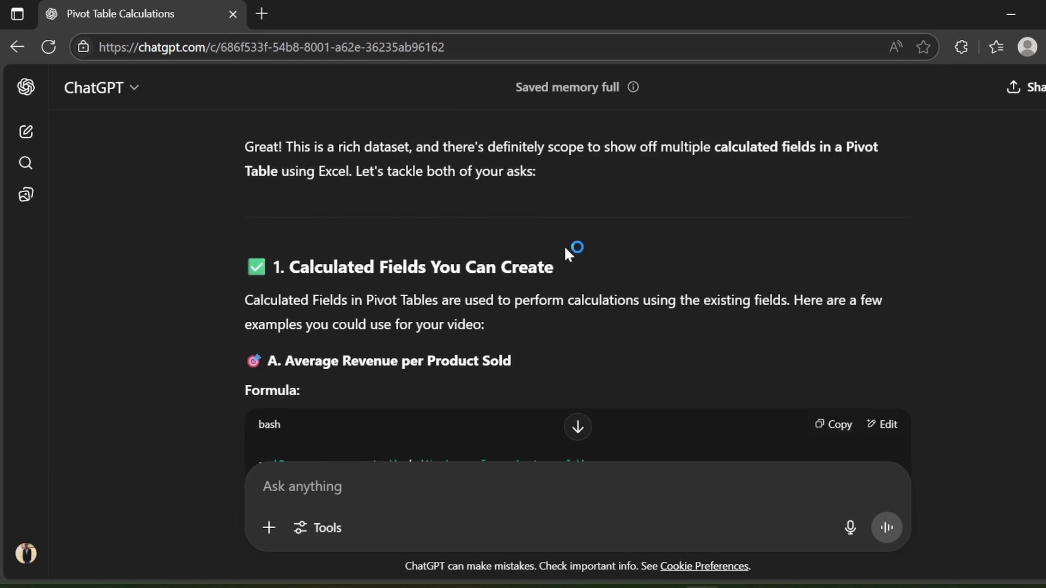
{"action": "scroll", "coordinate": [604, 182], "scroll_direction": "up", "scroll_amount": 2}
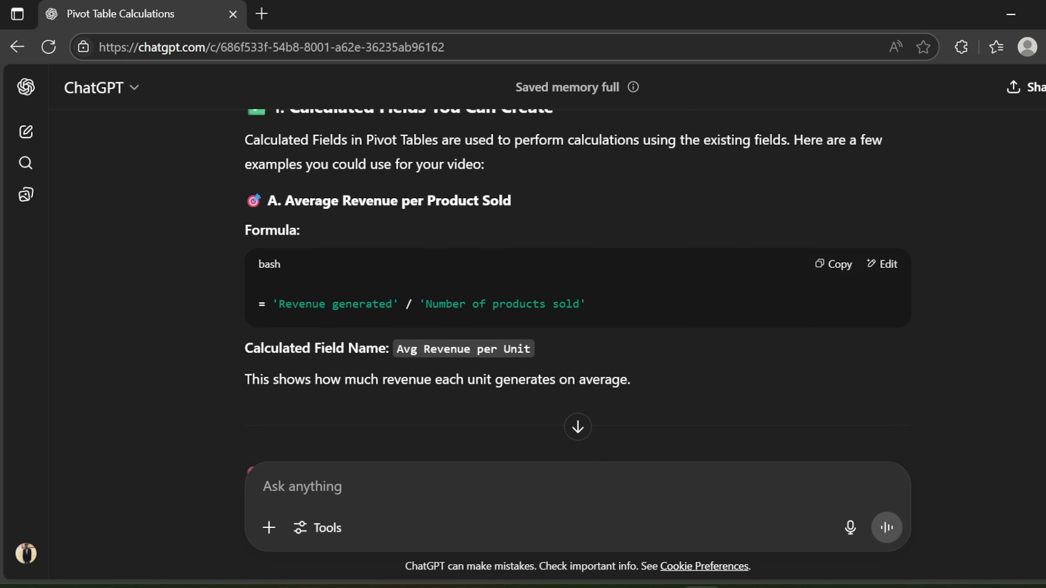
{"action": "scroll", "coordinate": [551, 280], "scroll_direction": "down", "scroll_amount": 8}
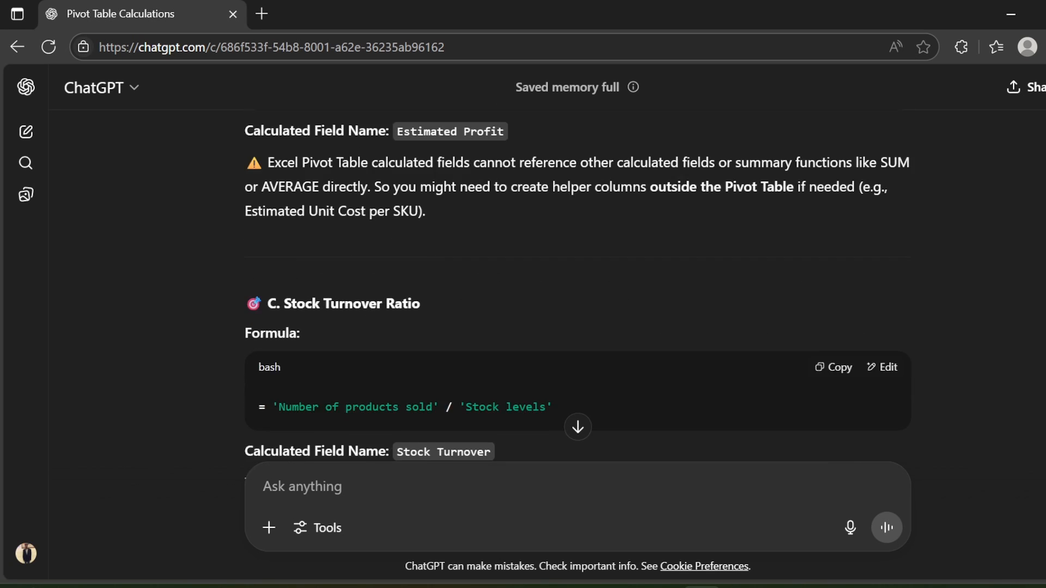
{"action": "scroll", "coordinate": [470, 261], "scroll_direction": "up", "scroll_amount": 4}
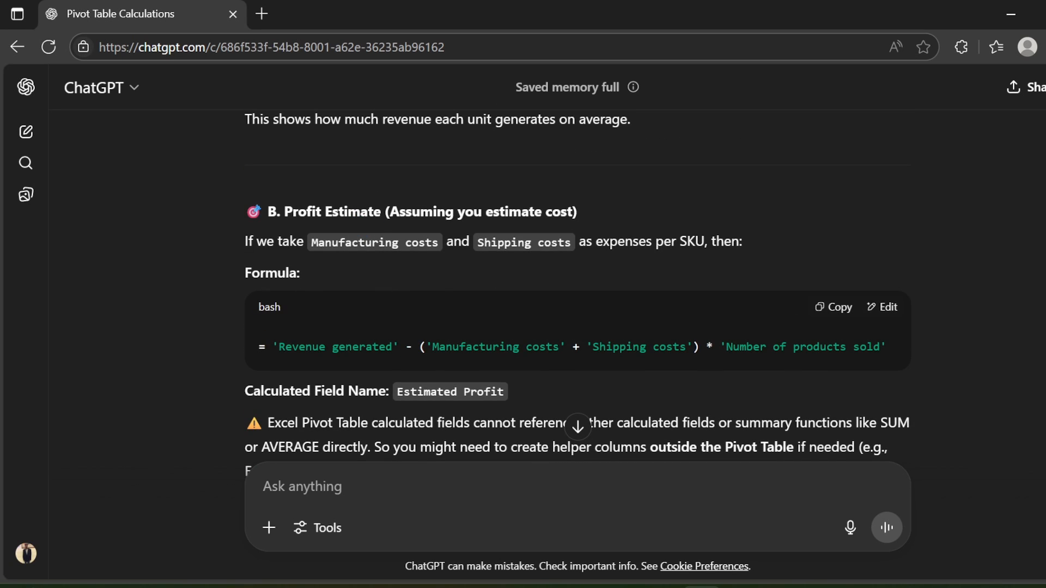
{"action": "scroll", "coordinate": [476, 253], "scroll_direction": "down", "scroll_amount": 10}
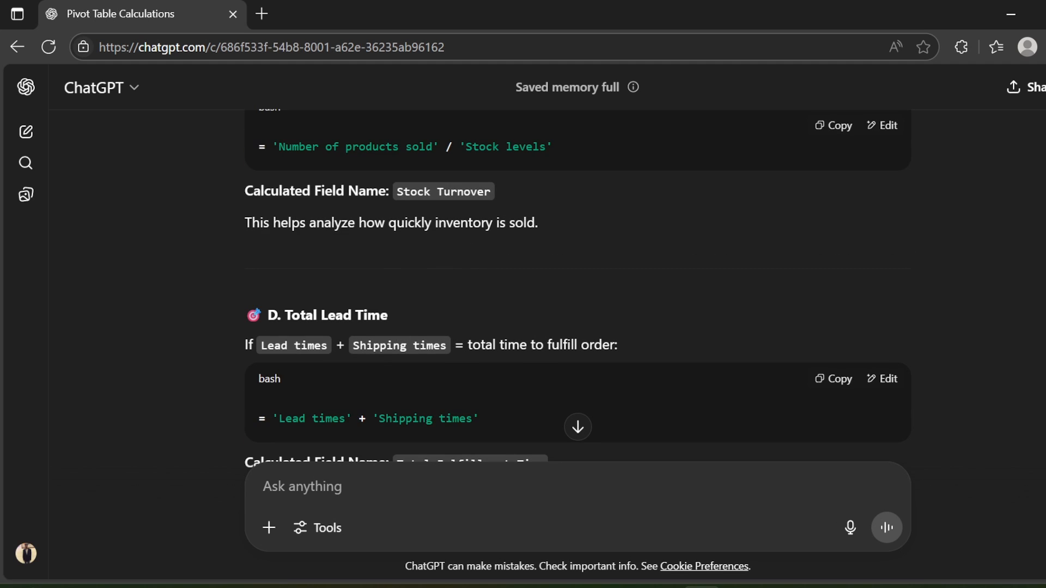
Read the Column Definitions table, from Product type through the shipping carrier, cost and supplier columns.
{"action": "scroll", "coordinate": [637, 280], "scroll_direction": "down", "scroll_amount": 6}
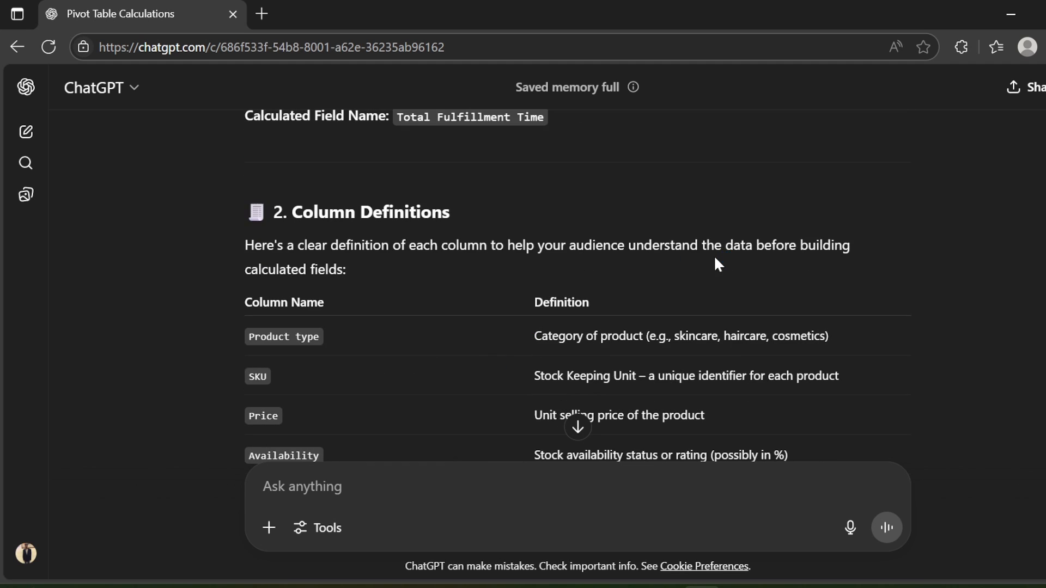
{"action": "scroll", "coordinate": [715, 259], "scroll_direction": "down", "scroll_amount": 2}
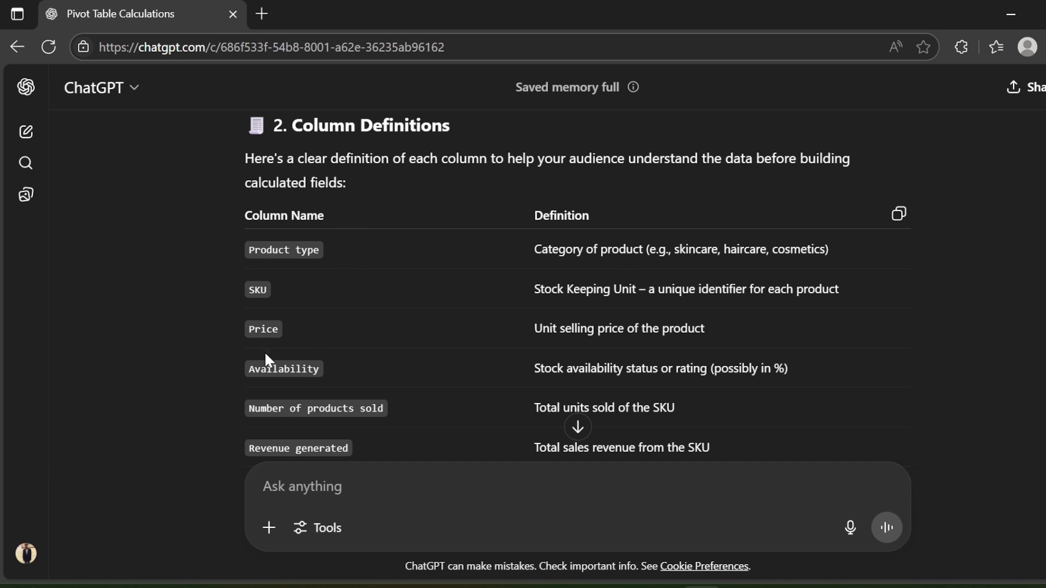
{"action": "scroll", "coordinate": [523, 354], "scroll_direction": "down", "scroll_amount": 2}
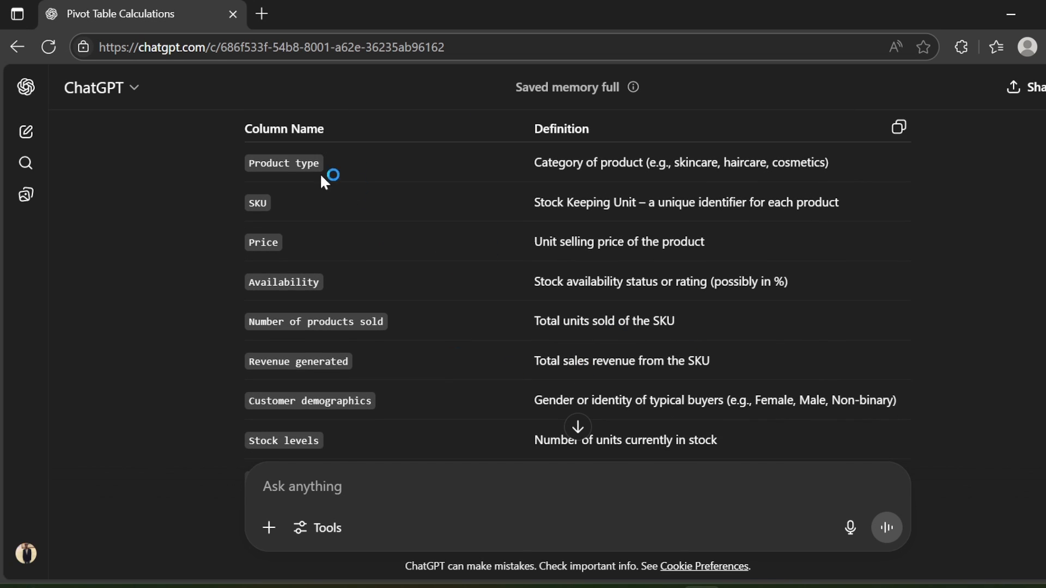
{"action": "scroll", "coordinate": [335, 272], "scroll_direction": "down", "scroll_amount": 4}
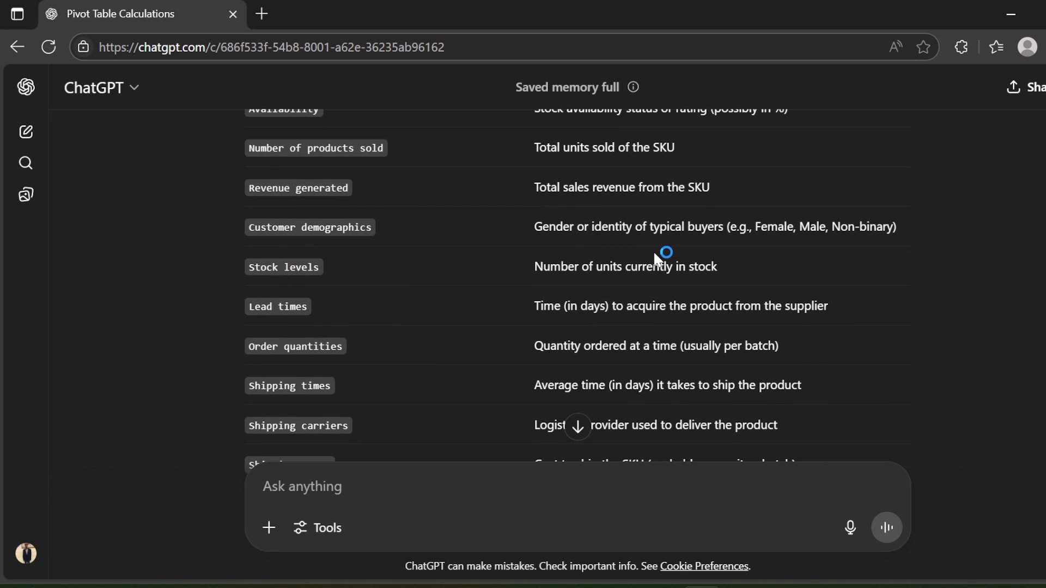
{"action": "scroll", "coordinate": [613, 358], "scroll_direction": "down", "scroll_amount": 2}
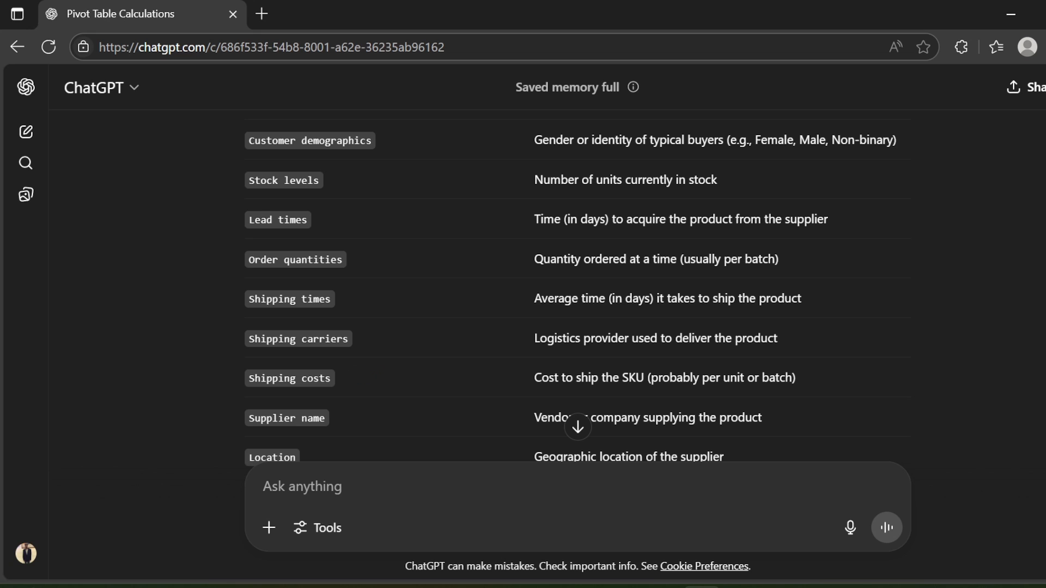
{"action": "left_click_drag", "start_coordinate": [531, 374], "coordinate": [851, 352]}
{"action": "left_click", "coordinate": [851, 352]}
{"action": "scroll", "coordinate": [849, 354], "scroll_direction": "down", "scroll_amount": 4}
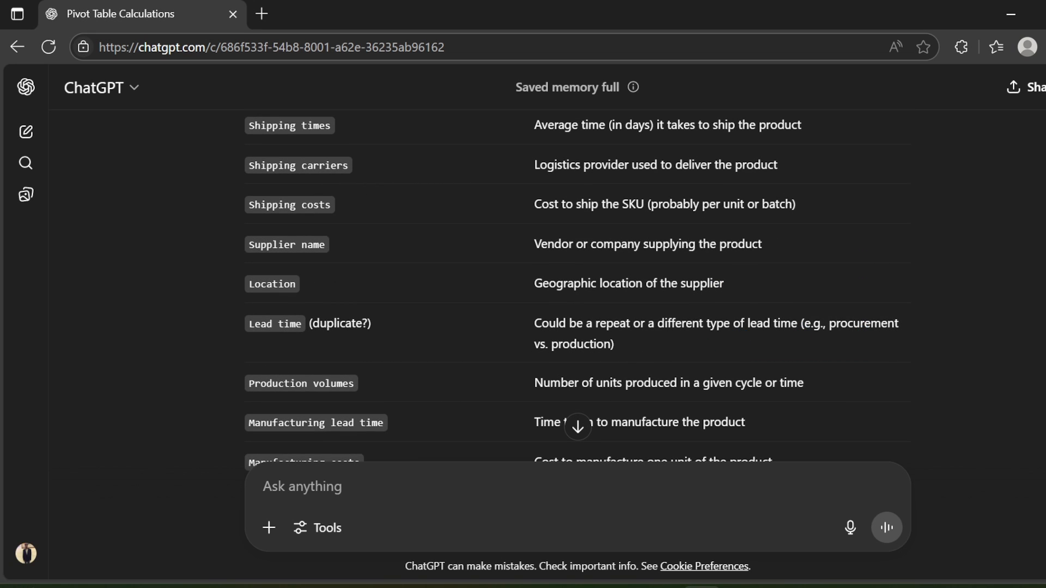
Read the remaining column definitions, from the duplicate Lead time and Production volumes entries through Costs.
{"action": "left_click_drag", "start_coordinate": [659, 344], "coordinate": [634, 327]}
{"action": "left_click", "coordinate": [949, 332]}
{"action": "scroll", "coordinate": [936, 318], "scroll_direction": "down", "scroll_amount": 2}
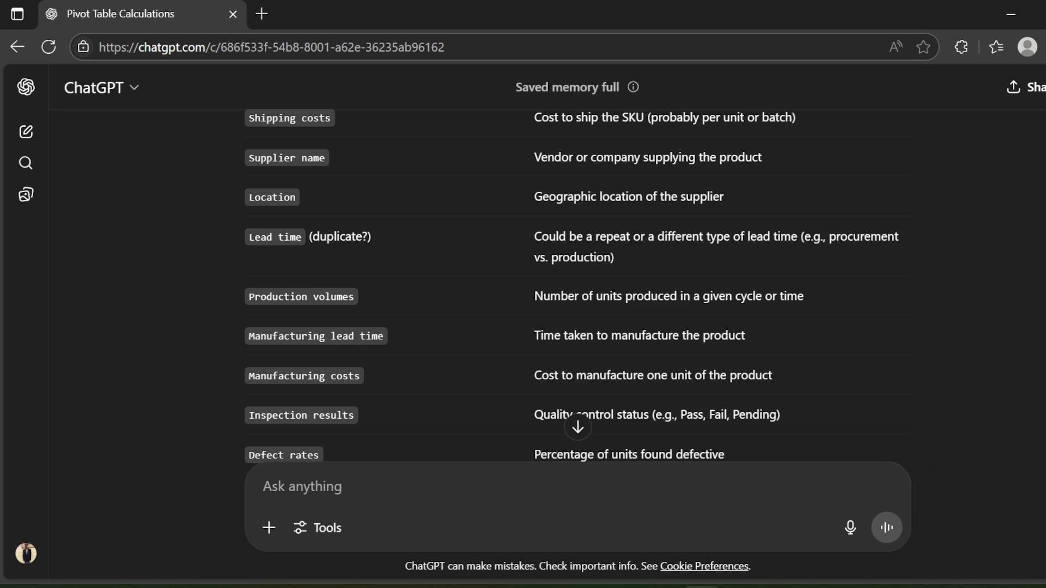
{"action": "scroll", "coordinate": [376, 299], "scroll_direction": "down", "scroll_amount": 4}
{"action": "scroll", "coordinate": [375, 301], "scroll_direction": "down", "scroll_amount": 1}
{"action": "scroll", "coordinate": [659, 344], "scroll_direction": "up", "scroll_amount": 1}
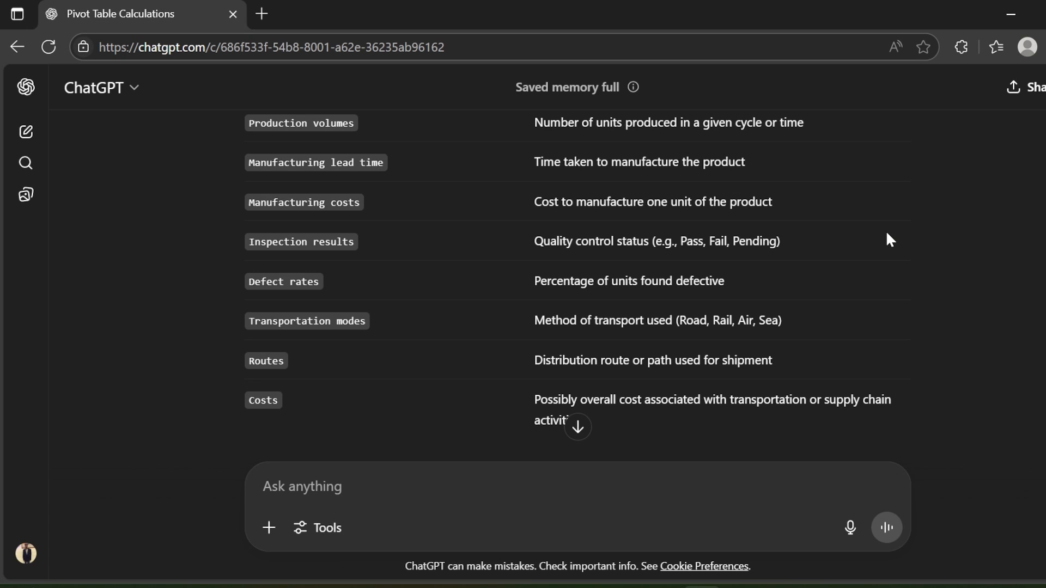
{"action": "scroll", "coordinate": [801, 204], "scroll_direction": "up", "scroll_amount": 8}
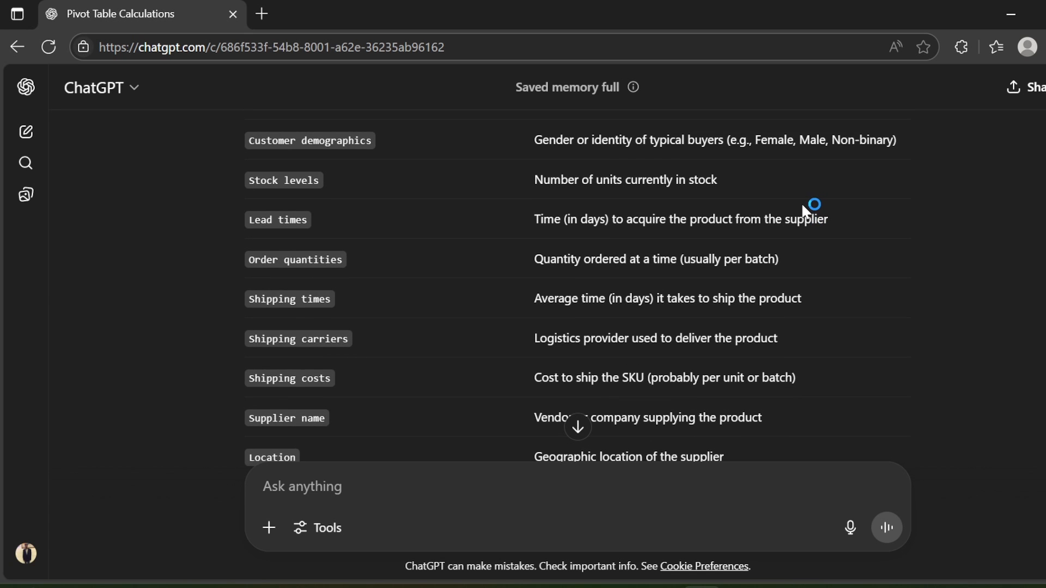
{"action": "scroll", "coordinate": [802, 204], "scroll_direction": "down", "scroll_amount": 8}
{"action": "scroll", "coordinate": [801, 207], "scroll_direction": "down", "scroll_amount": 2}
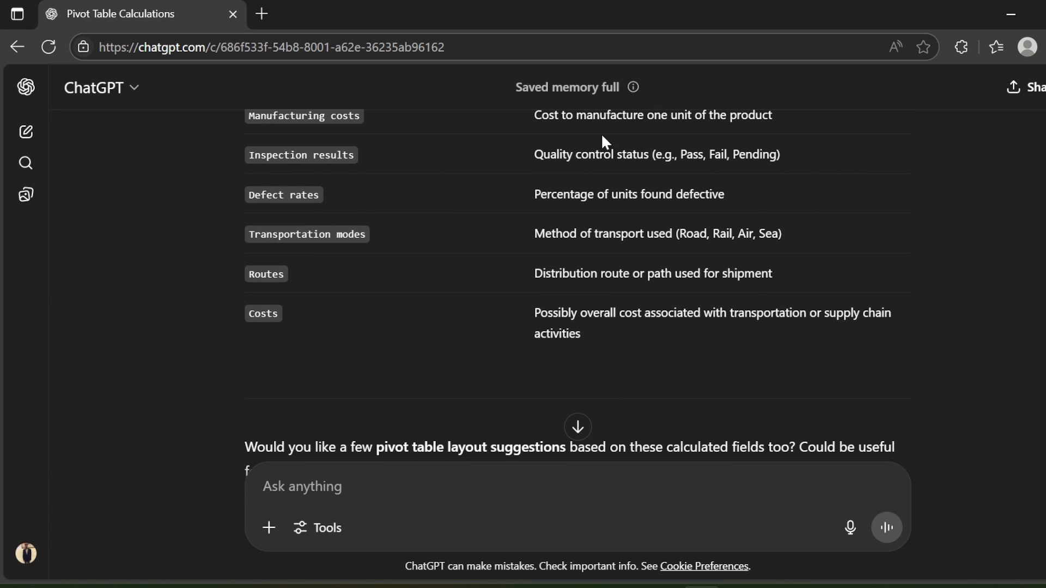
From the reply at the end of the conversation, copy the Avg Revenue per Unit, Stock Turnover and Total Fulfillment Time formulas.
{"action": "scroll", "coordinate": [572, 138], "scroll_direction": "down", "scroll_amount": 2}
{"action": "type", "text": "yes"}
{"action": "key", "text": "Return"}
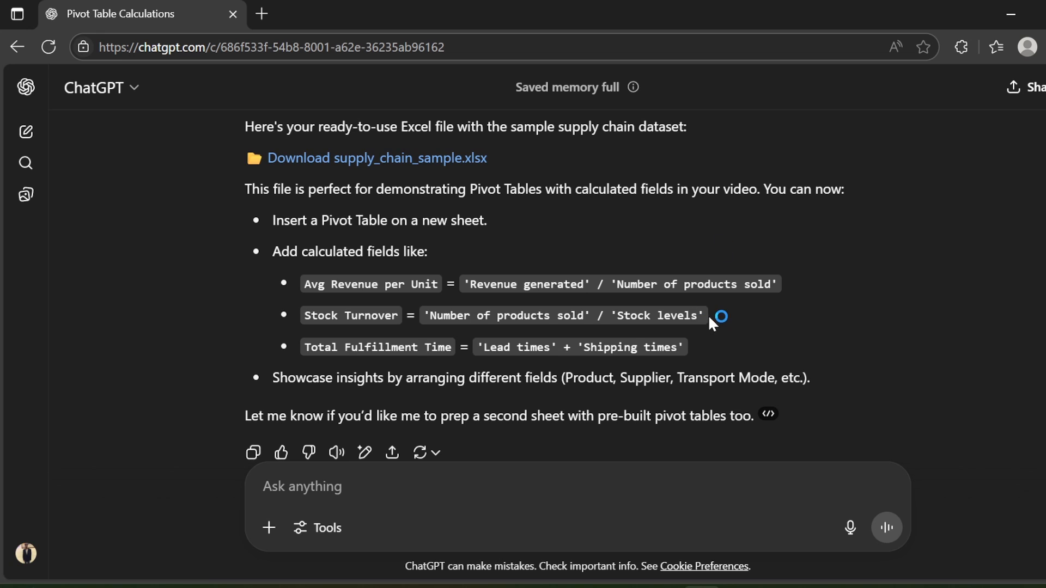
{"action": "left_click_drag", "start_coordinate": [713, 349], "coordinate": [304, 282]}
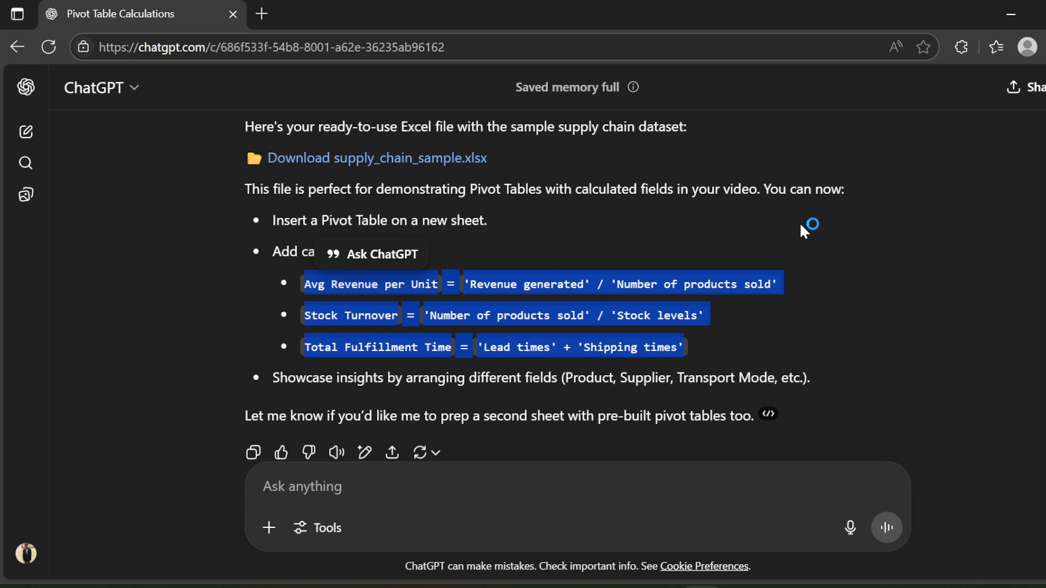
{"action": "left_click", "coordinate": [809, 252]}
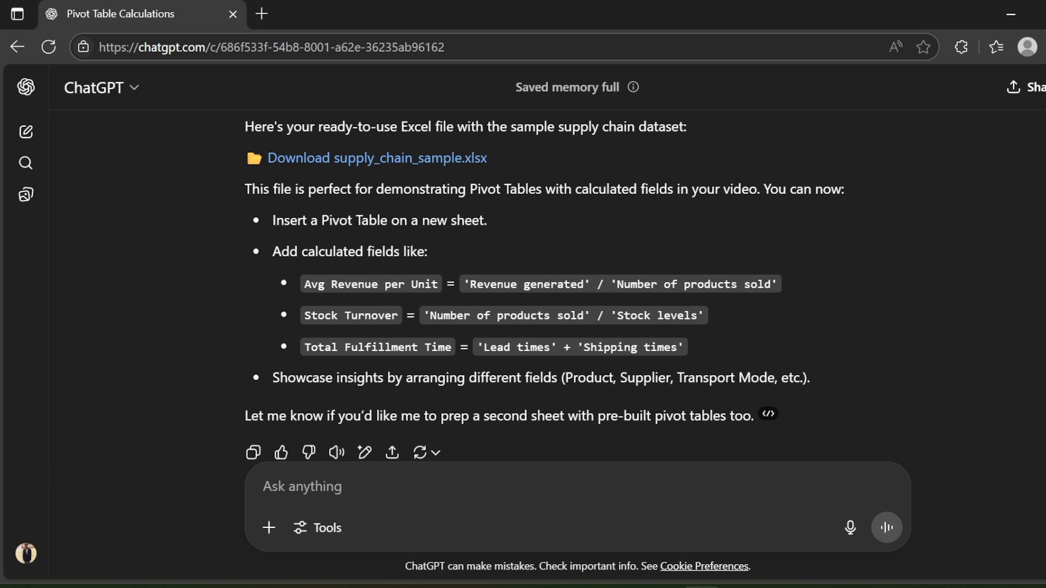
{"action": "left_click_drag", "start_coordinate": [302, 284], "coordinate": [439, 283]}
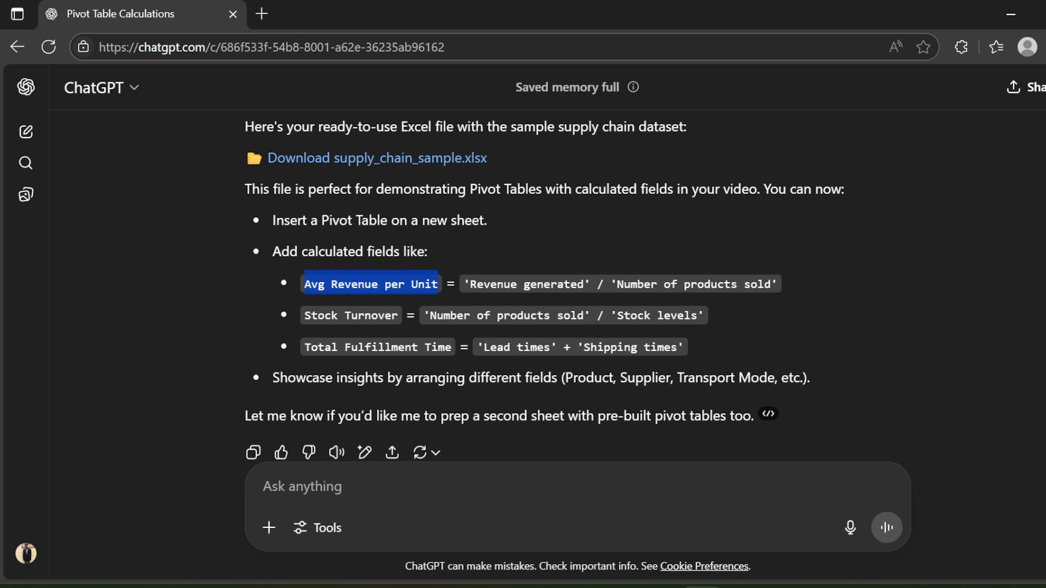
{"action": "left_click", "coordinate": [527, 269]}
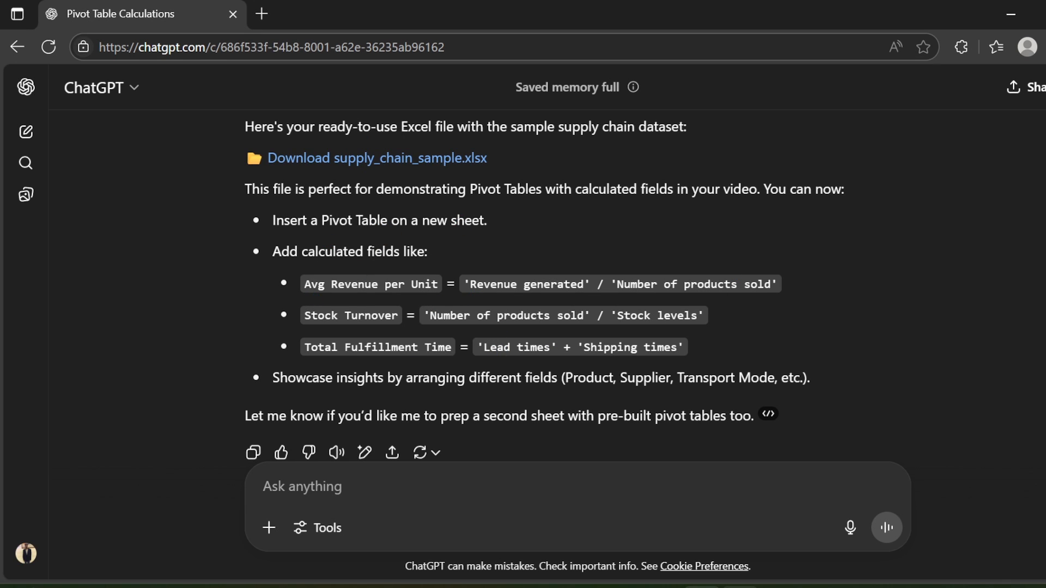
Switch to Excel and insert four blank rows above the pivot tables on the pivot-supply chain sheet.
{"action": "left_click", "coordinate": [739, 587]}
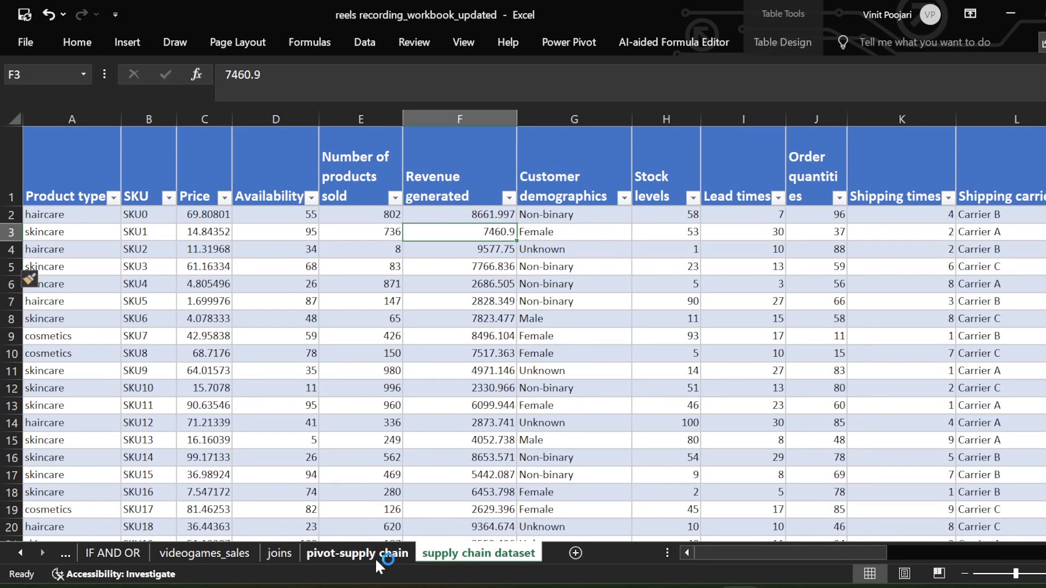
{"action": "left_click", "coordinate": [381, 553]}
{"action": "left_click_drag", "start_coordinate": [12, 132], "coordinate": [14, 139]}
{"action": "right_click", "coordinate": [14, 138]}
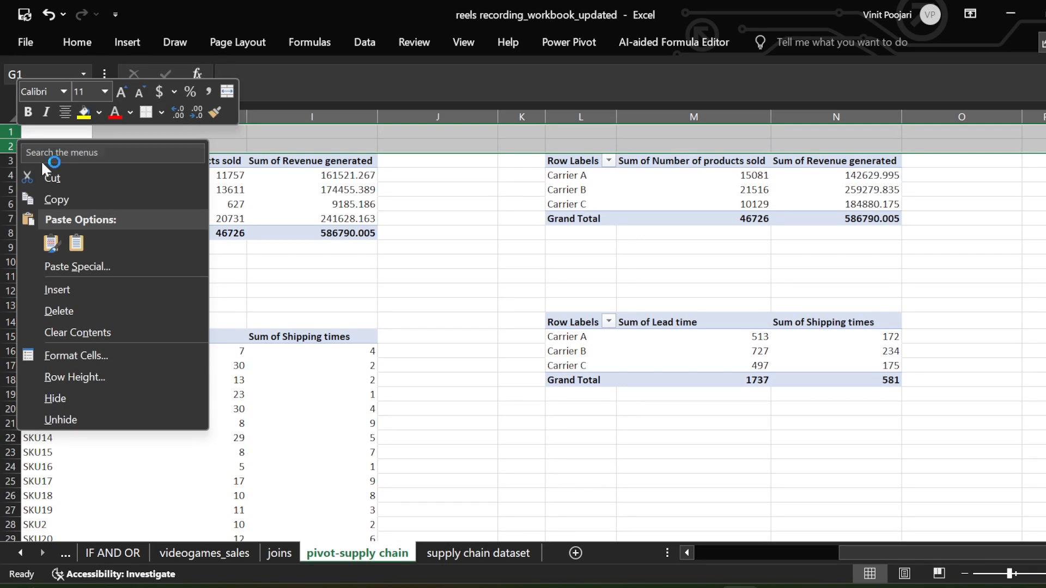
{"action": "left_click", "coordinate": [80, 287]}
{"action": "right_click", "coordinate": [15, 145]}
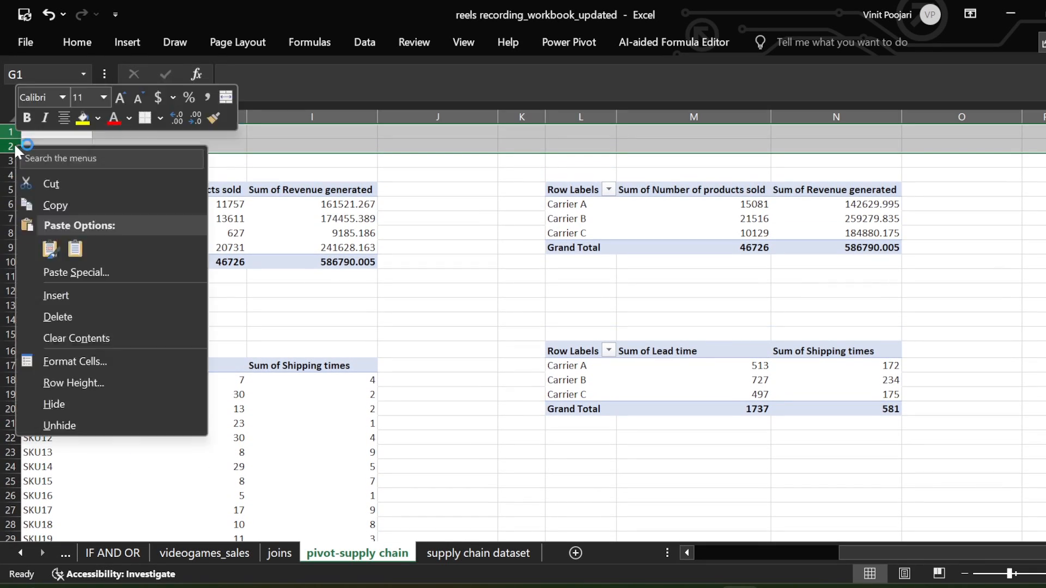
{"action": "left_click", "coordinate": [72, 292]}
Paste the three copied calculated field formulas above the product type pivot table, starting at cell H1.
{"action": "left_click", "coordinate": [170, 159]}
{"action": "left_click", "coordinate": [168, 131]}
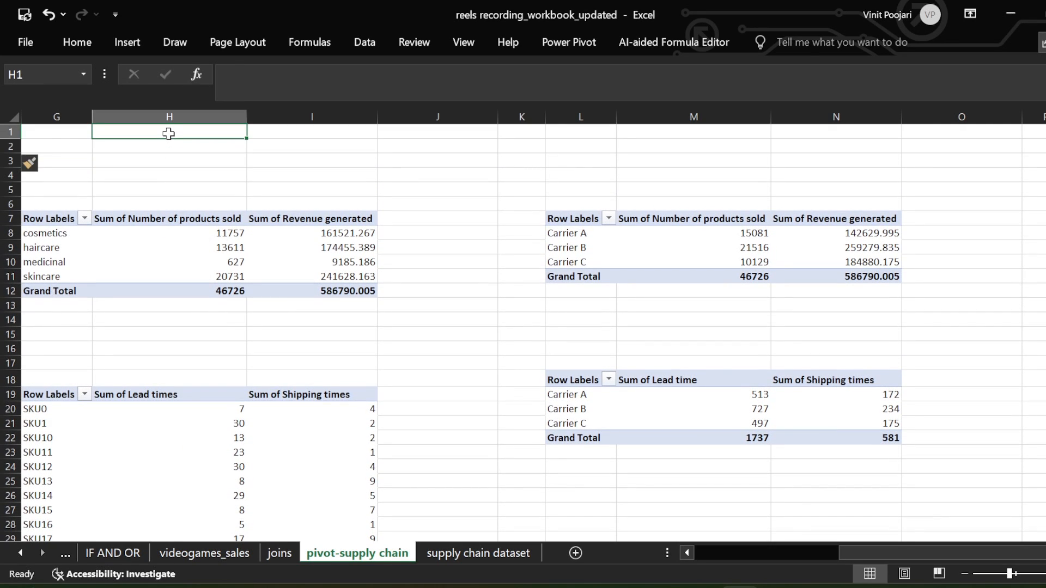
{"action": "key", "text": "ctrl+v"}
{"action": "left_click", "coordinate": [178, 163]}
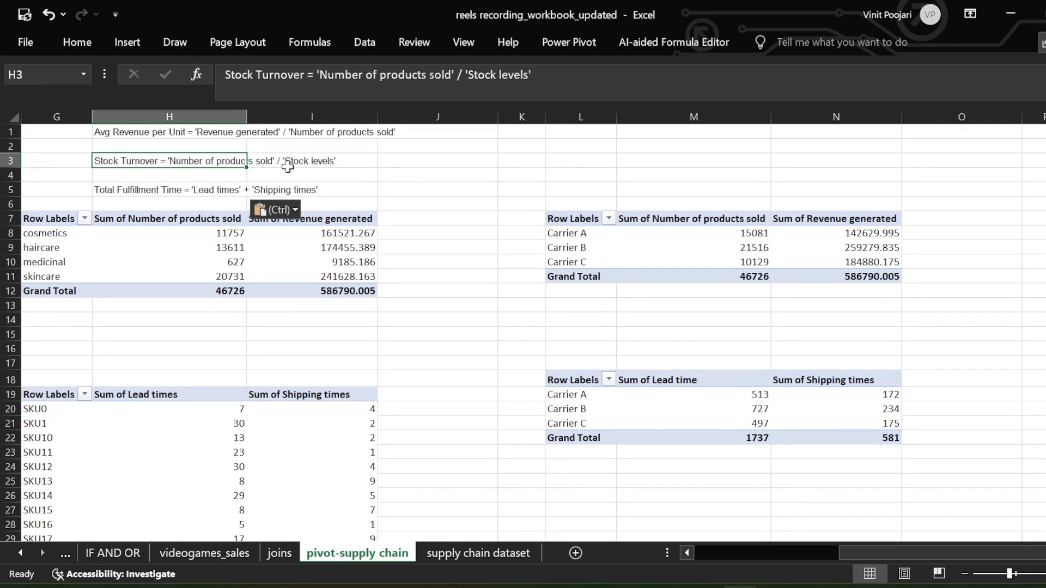
Set the font size of the formula notes in H1:H5 to 12.
{"action": "left_click_drag", "start_coordinate": [216, 135], "coordinate": [217, 192]}
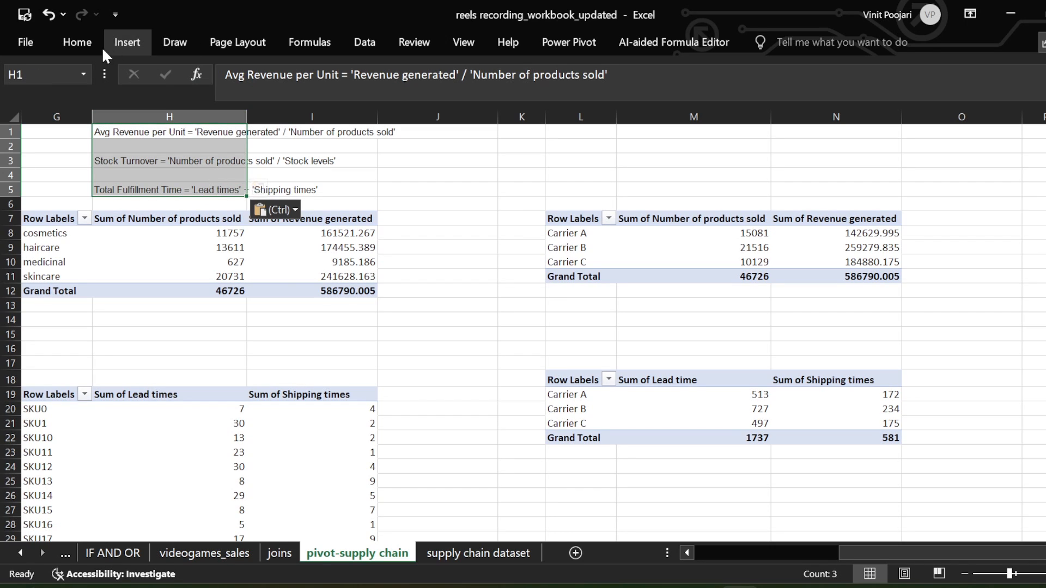
{"action": "left_click", "coordinate": [88, 44]}
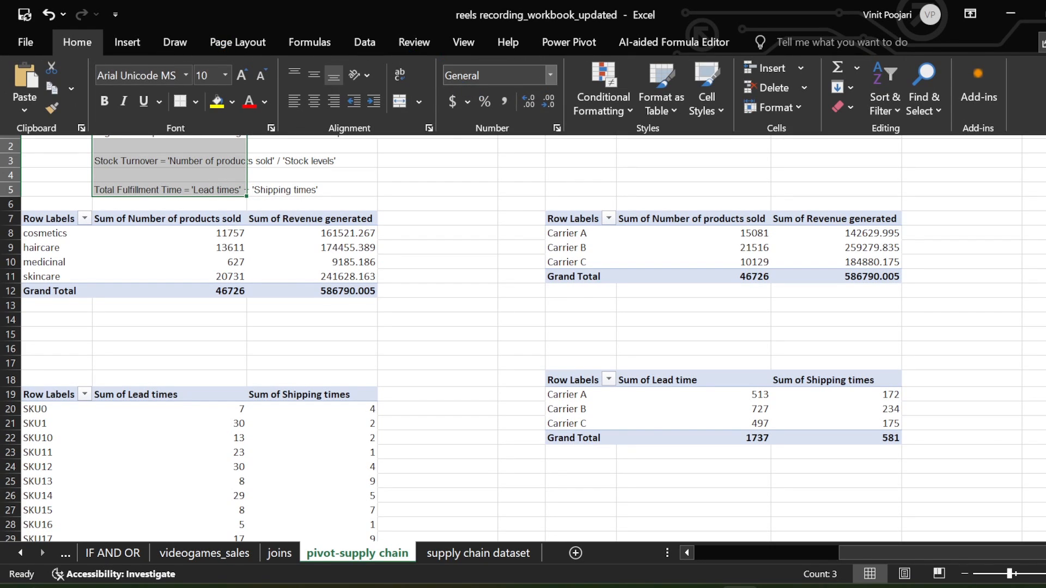
{"action": "left_click", "coordinate": [225, 75]}
{"action": "left_click", "coordinate": [210, 168]}
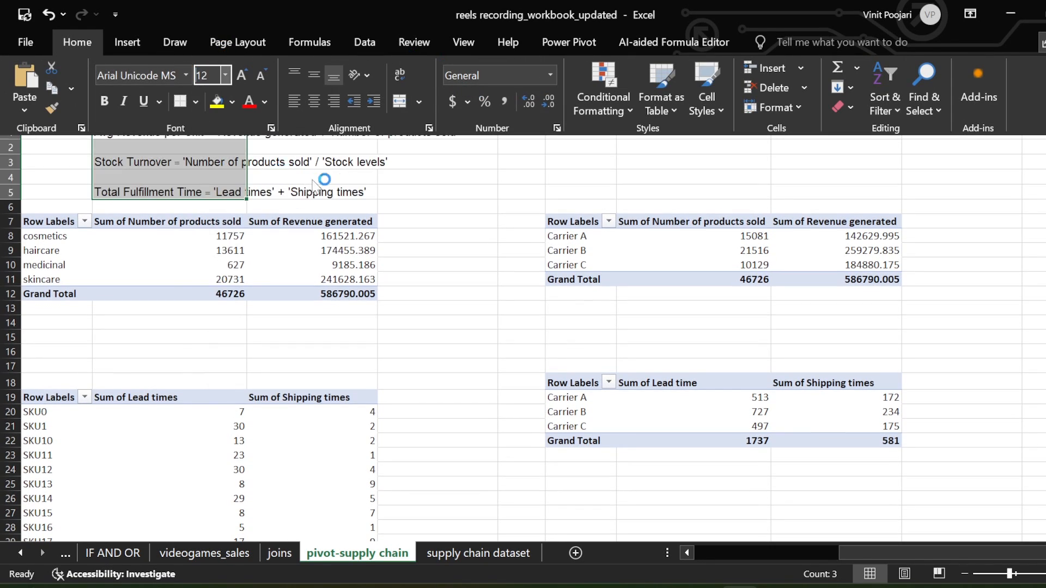
{"action": "left_click", "coordinate": [442, 191]}
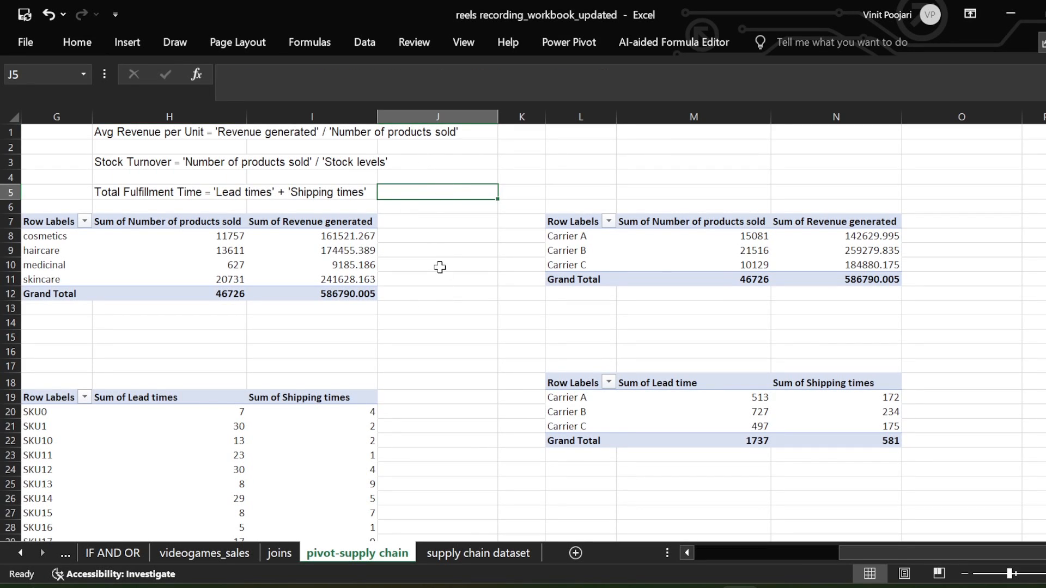
On the supply chain dataset sheet, examine the last columns and the empty cells of column Y beside Costs.
{"action": "left_click", "coordinate": [457, 290]}
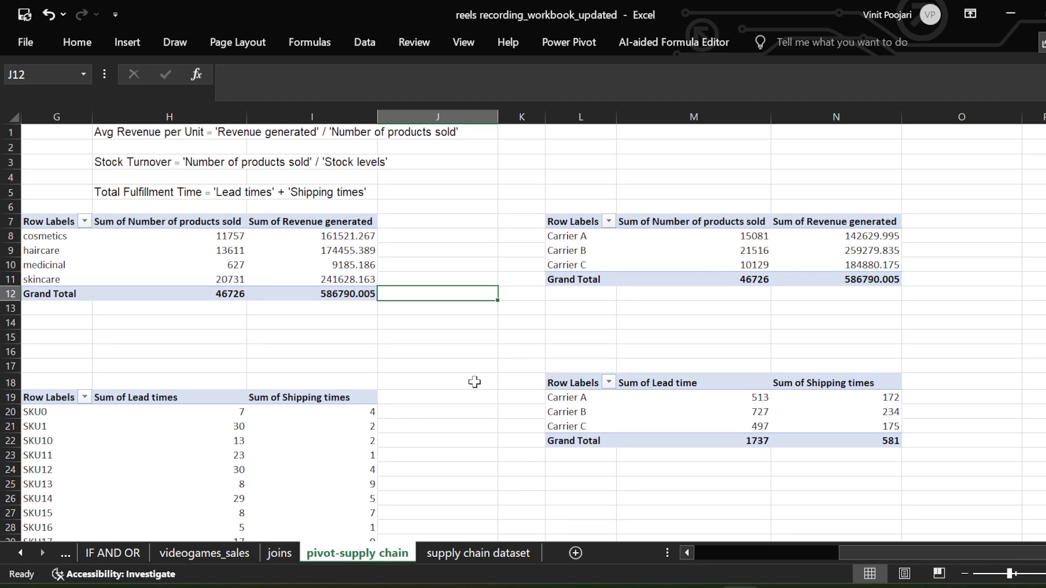
{"action": "left_click", "coordinate": [458, 555]}
{"action": "left_click_drag", "start_coordinate": [848, 553], "coordinate": [1030, 553]}
{"action": "left_click", "coordinate": [478, 553]}
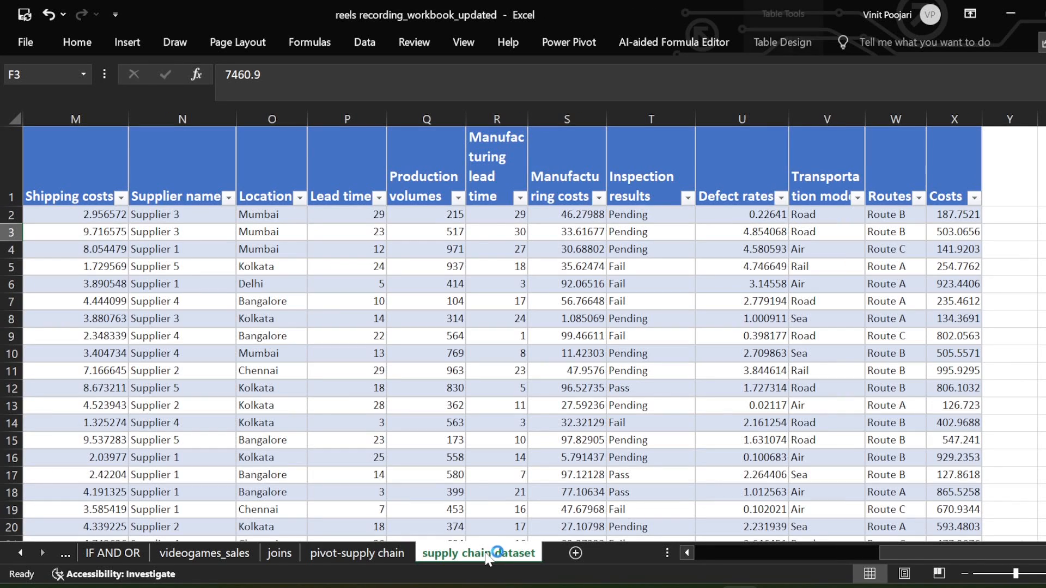
{"action": "left_click_drag", "start_coordinate": [1011, 215], "coordinate": [1008, 320]}
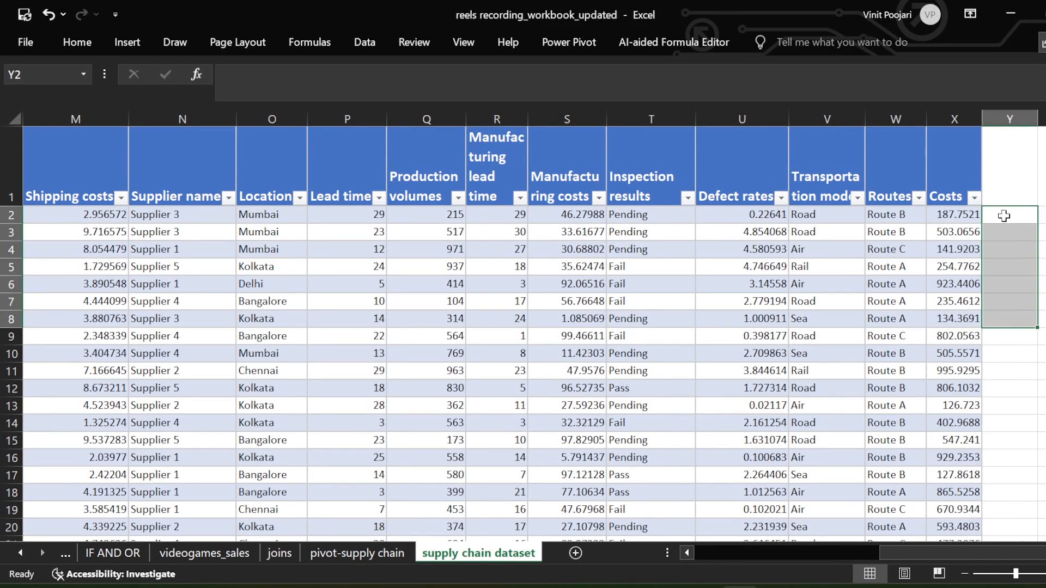
{"action": "left_click_drag", "start_coordinate": [992, 212], "coordinate": [282, 231]}
Compare the Lead times and Shipping times values row by row for the first records of the dataset.
{"action": "left_click", "coordinate": [462, 226]}
{"action": "left_click", "coordinate": [460, 216]}
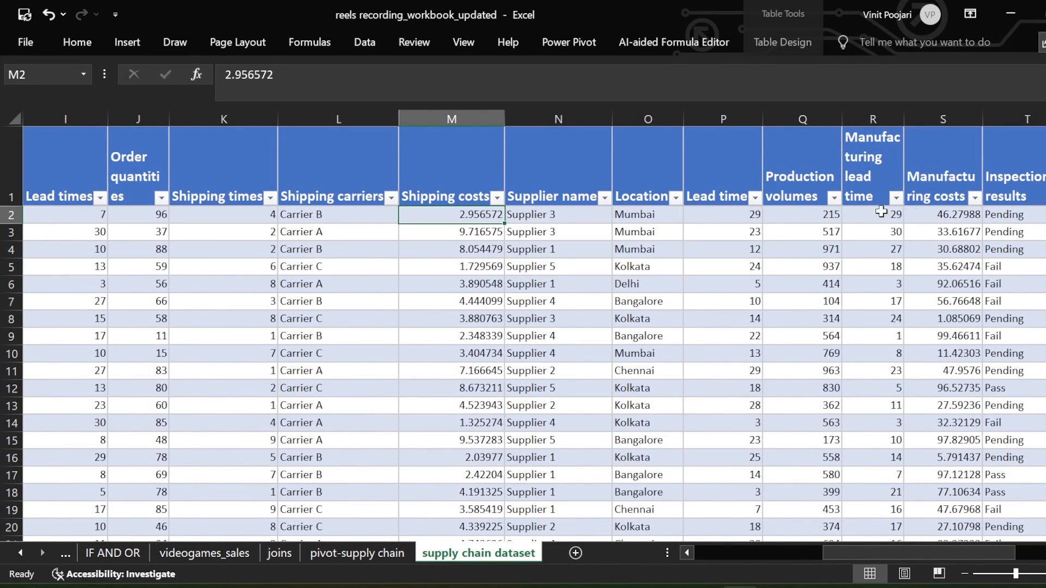
{"action": "mouse_move", "coordinate": [868, 552]}
{"action": "left_mouse_down"}
{"action": "mouse_move", "coordinate": [839, 551]}
{"action": "mouse_move", "coordinate": [867, 556]}
{"action": "left_mouse_up"}
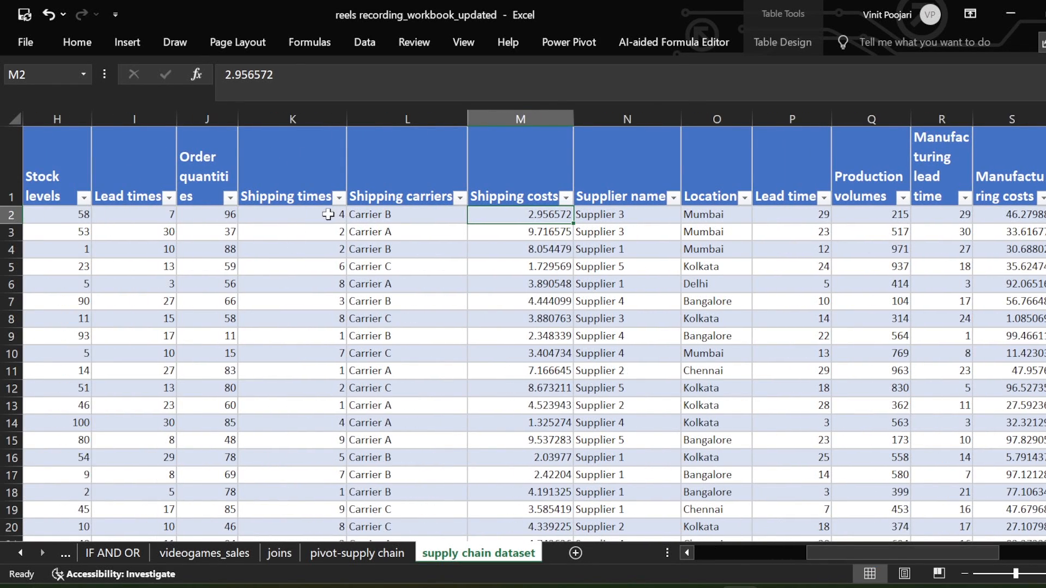
{"action": "left_click", "coordinate": [282, 214]}
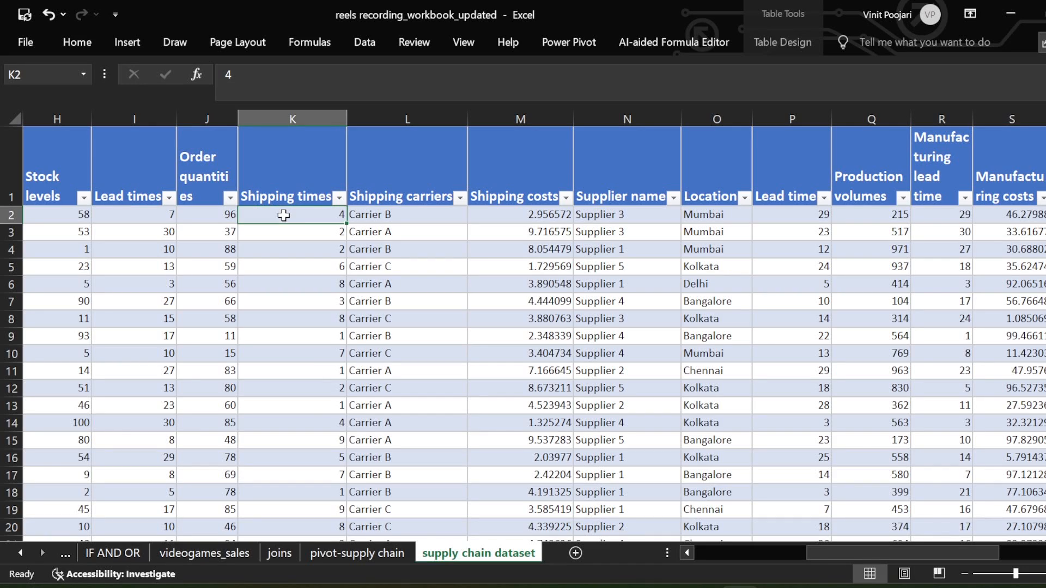
{"action": "left_click", "coordinate": [162, 230]}
{"action": "left_click", "coordinate": [323, 232]}
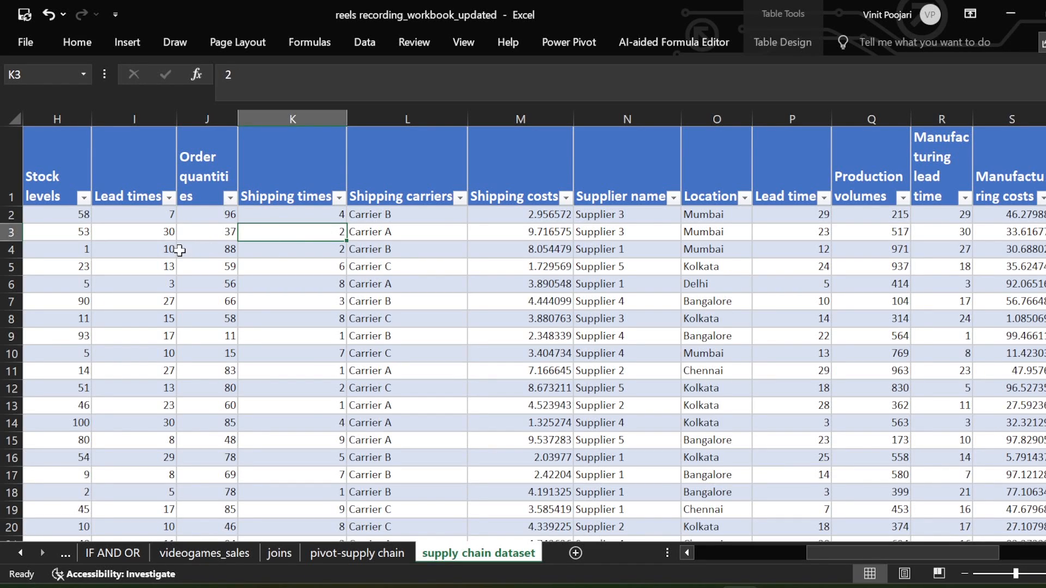
{"action": "left_click", "coordinate": [173, 250]}
{"action": "left_click", "coordinate": [291, 250]}
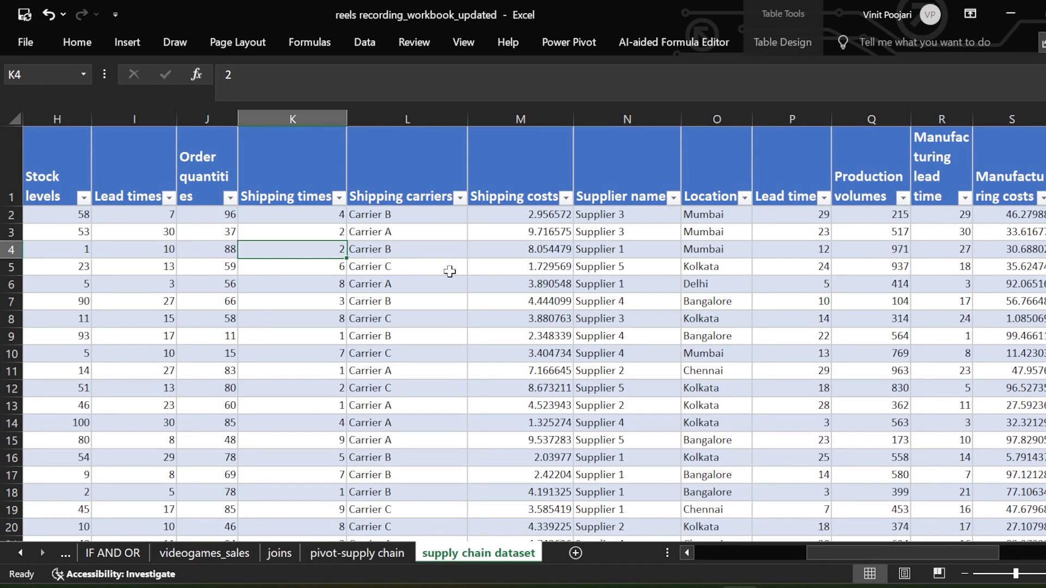
{"action": "left_click", "coordinate": [10, 216]}
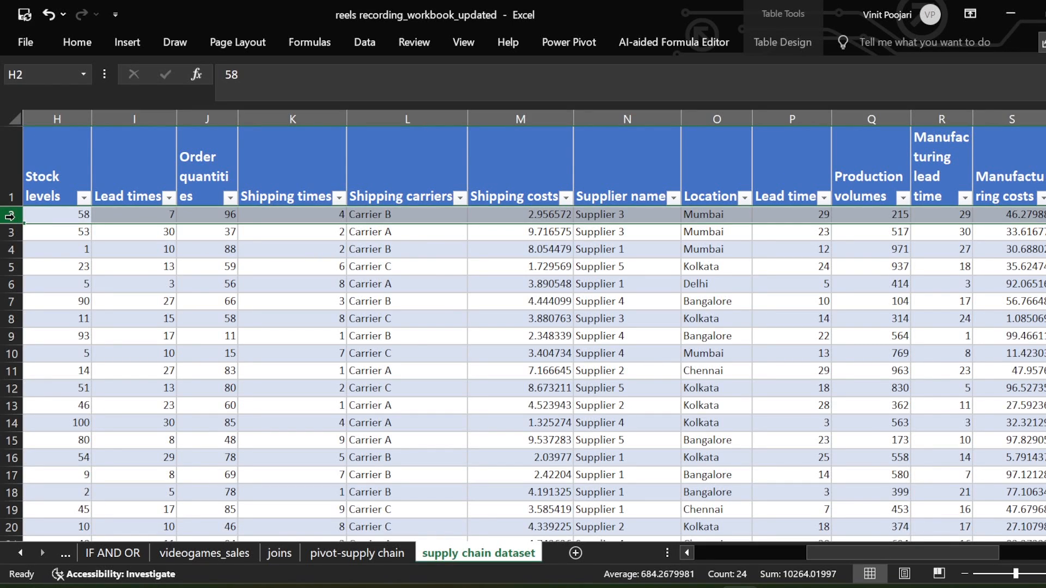
On the pivot-supply chain sheet, move Sum of Revenue generated ahead of Sum of Number of products sold in the product type pivot table.
{"action": "left_click", "coordinate": [378, 552]}
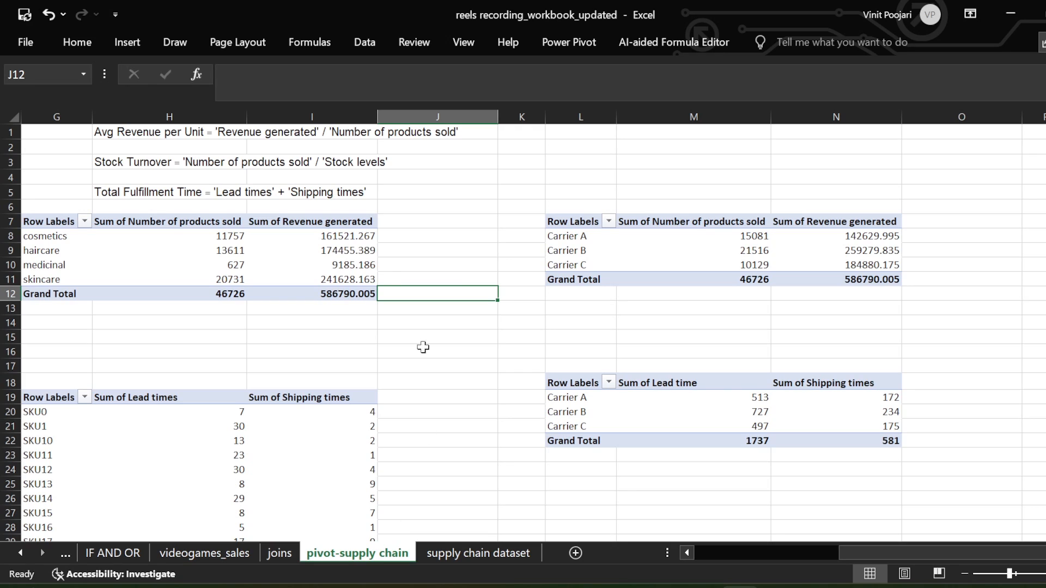
{"action": "left_click", "coordinate": [371, 262]}
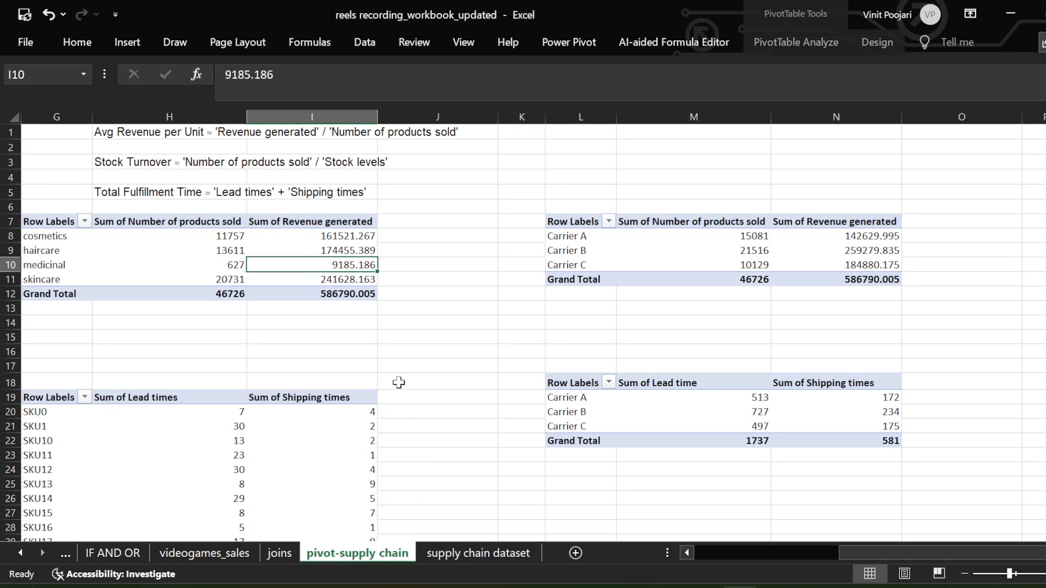
{"action": "left_click", "coordinate": [477, 555]}
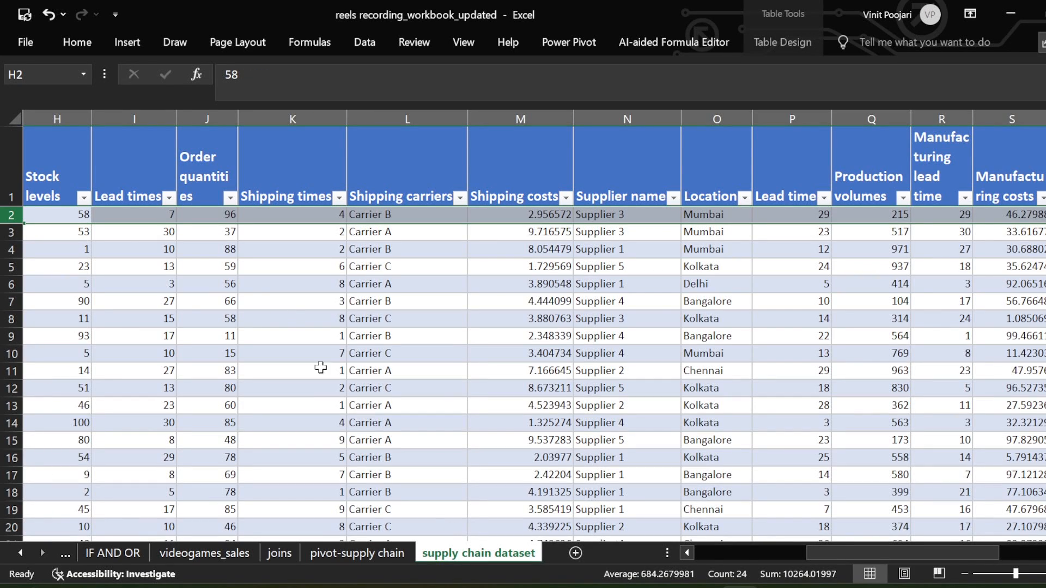
{"action": "left_click", "coordinate": [394, 552]}
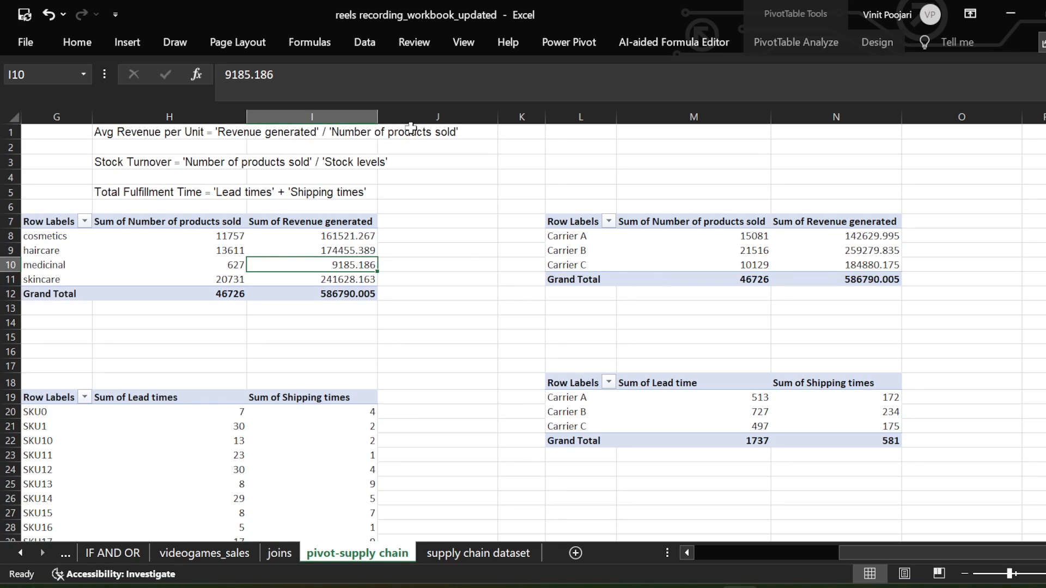
{"action": "left_click", "coordinate": [416, 235]}
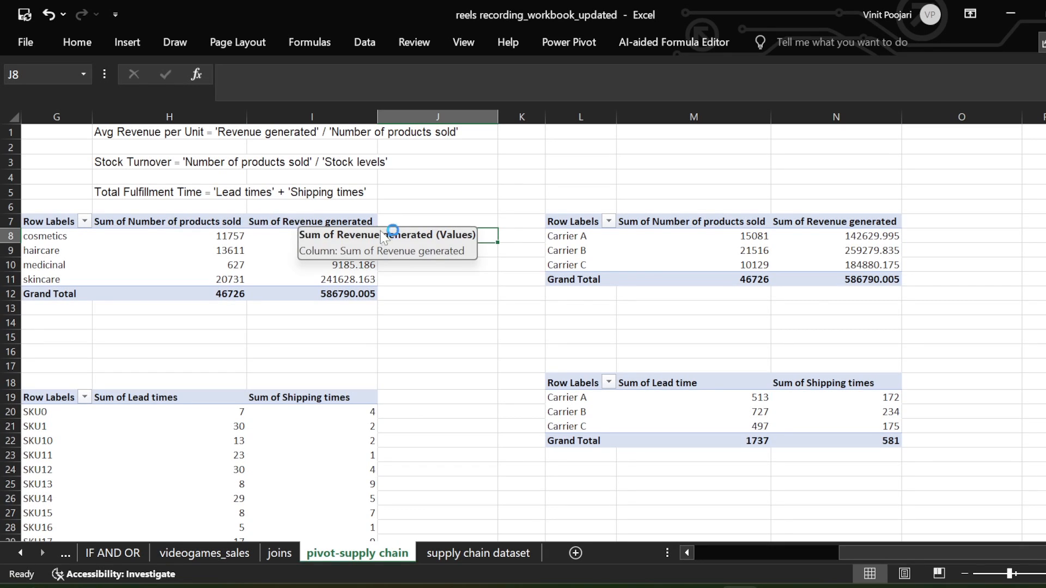
{"action": "left_click_drag", "start_coordinate": [316, 223], "coordinate": [96, 287]}
{"action": "left_click", "coordinate": [483, 261]}
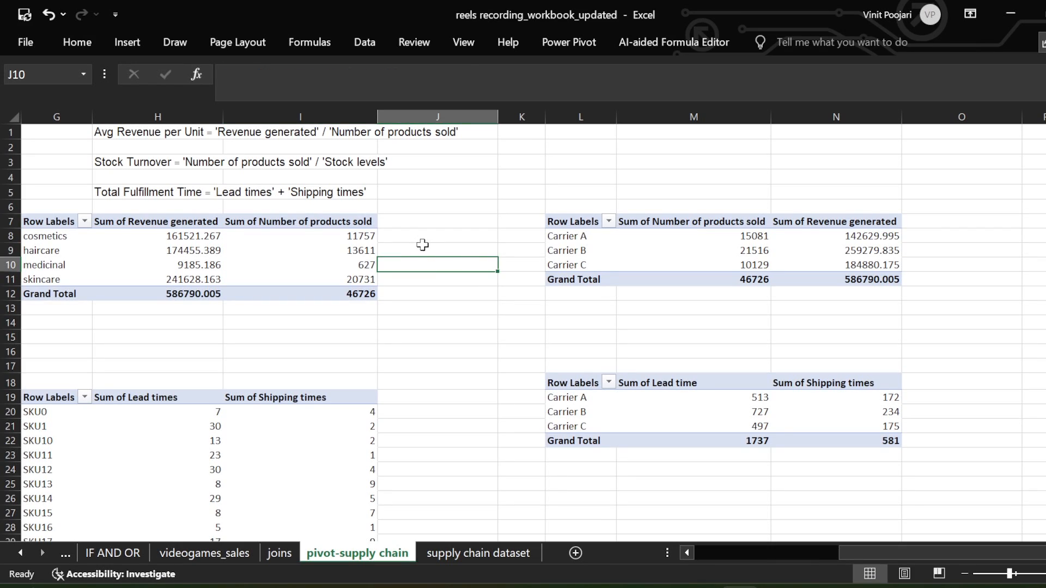
Enter the formula =H8/I8 in J8 to calculate the average revenue per unit for cosmetics.
{"action": "left_click", "coordinate": [424, 232]}
{"action": "type", "text": "="}
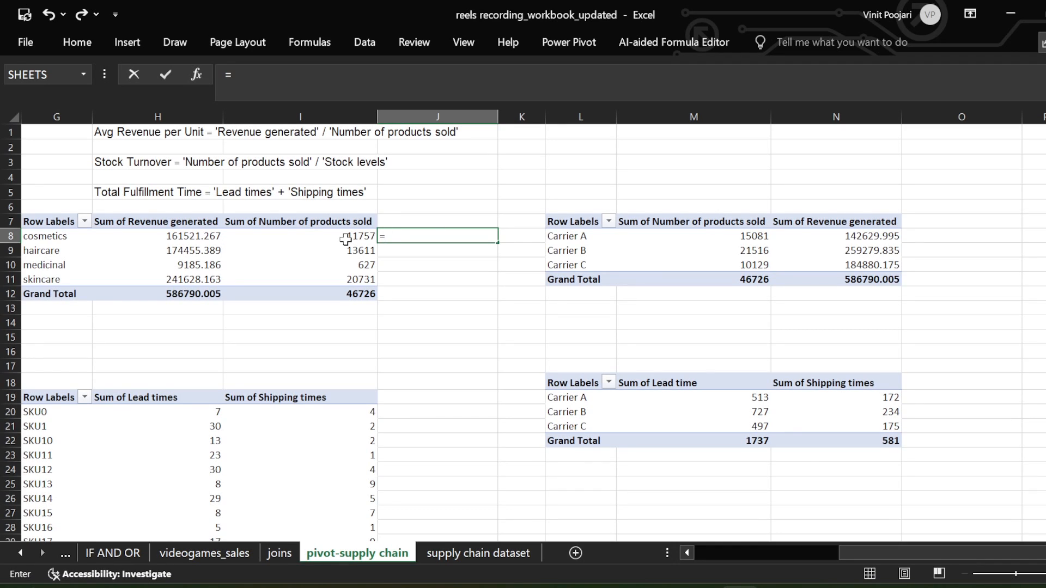
{"action": "type", "text": "h8"}
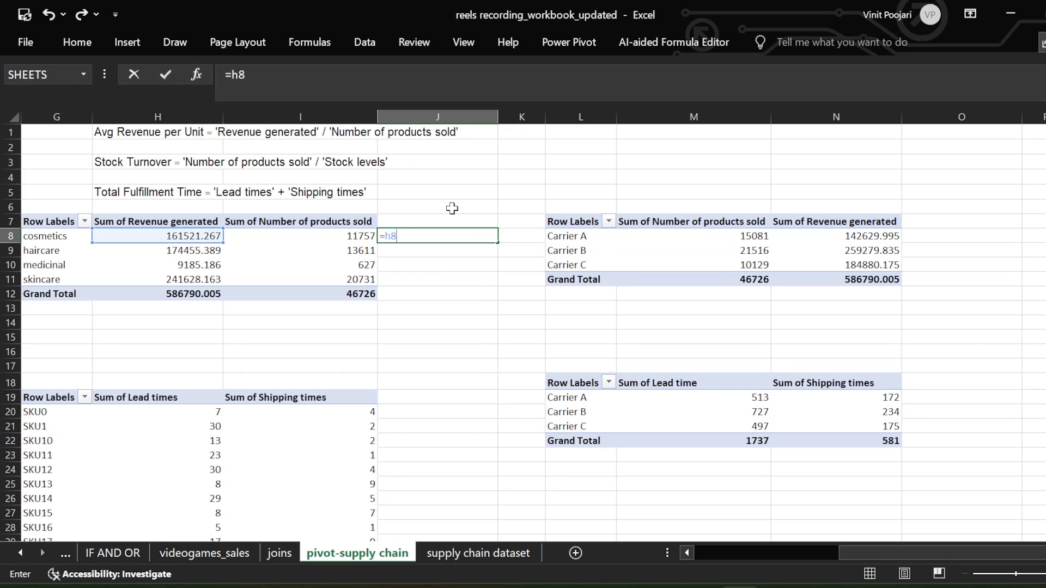
{"action": "type", "text": "/i"}
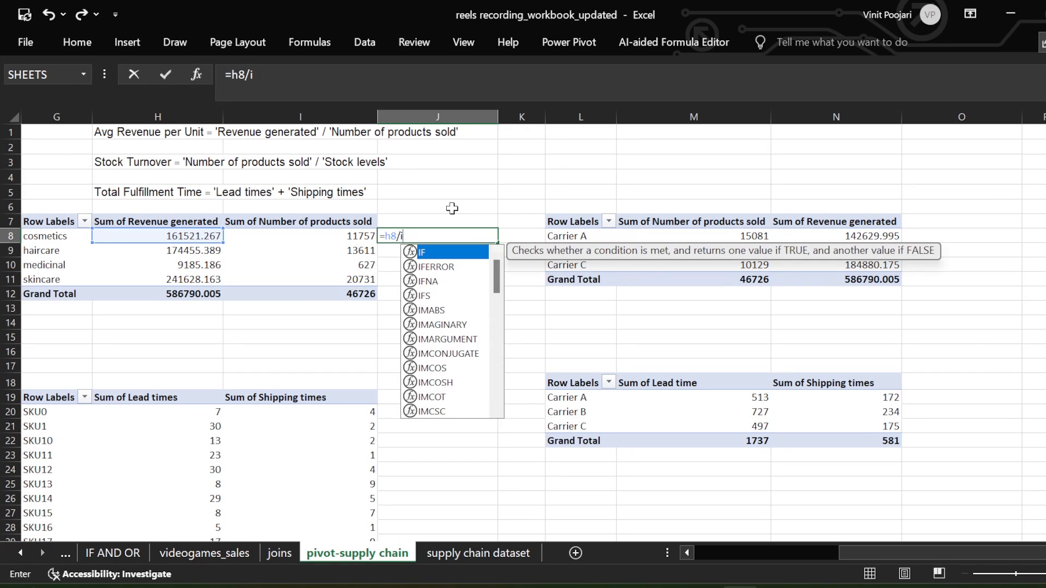
{"action": "type", "text": "8"}
{"action": "key", "text": "Return"}
Fill the J8 formula down through J11 to cover the remaining product types.
{"action": "left_click_drag", "start_coordinate": [439, 234], "coordinate": [444, 275]}
{"action": "key", "text": "ctrl+d"}
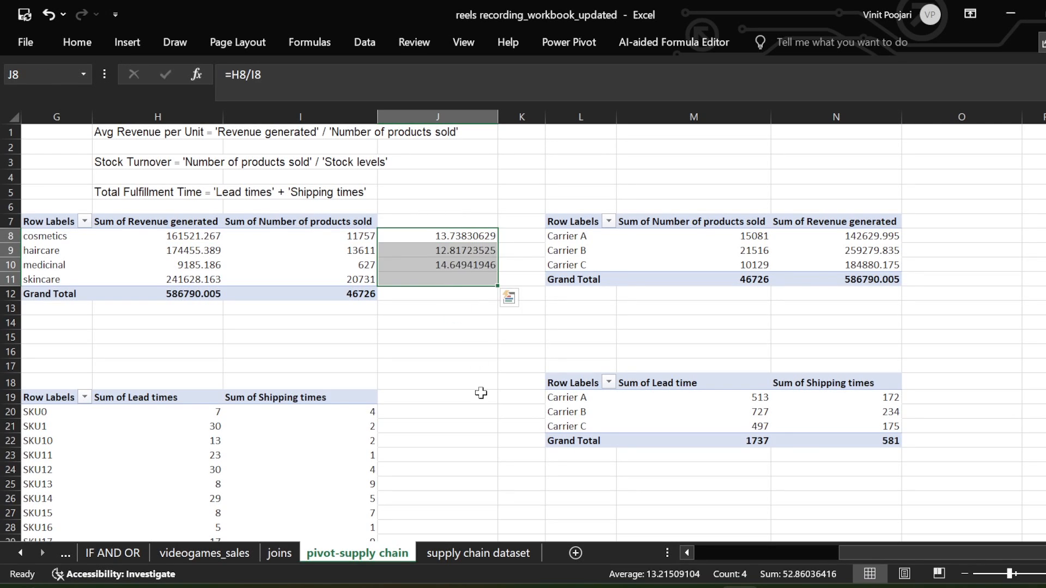
{"action": "left_click", "coordinate": [475, 387]}
{"action": "left_click", "coordinate": [466, 239]}
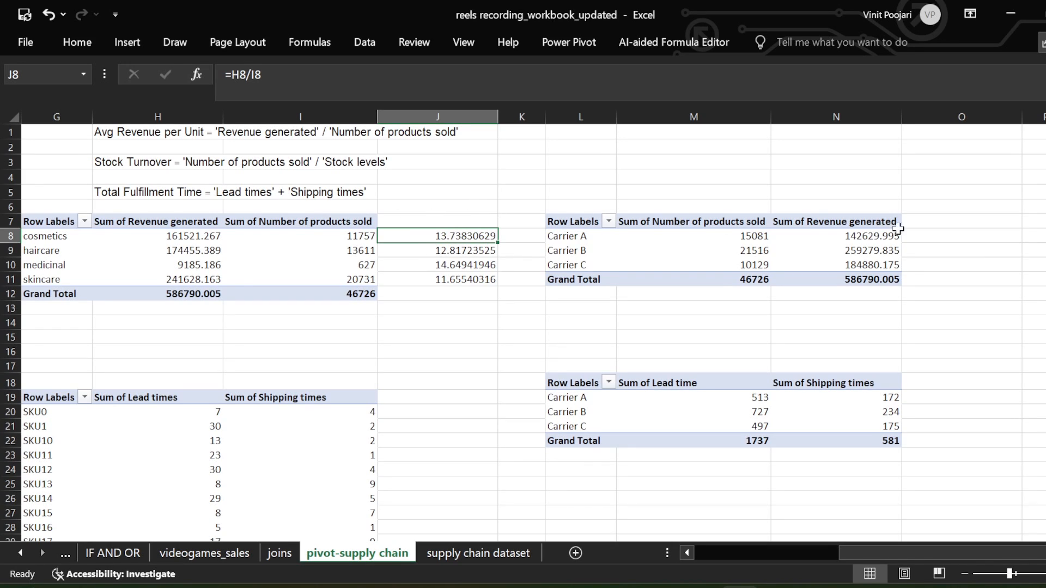
Compare the column order and values behind the J8 formula with those in the shipping carrier pivot table.
{"action": "left_click", "coordinate": [953, 238]}
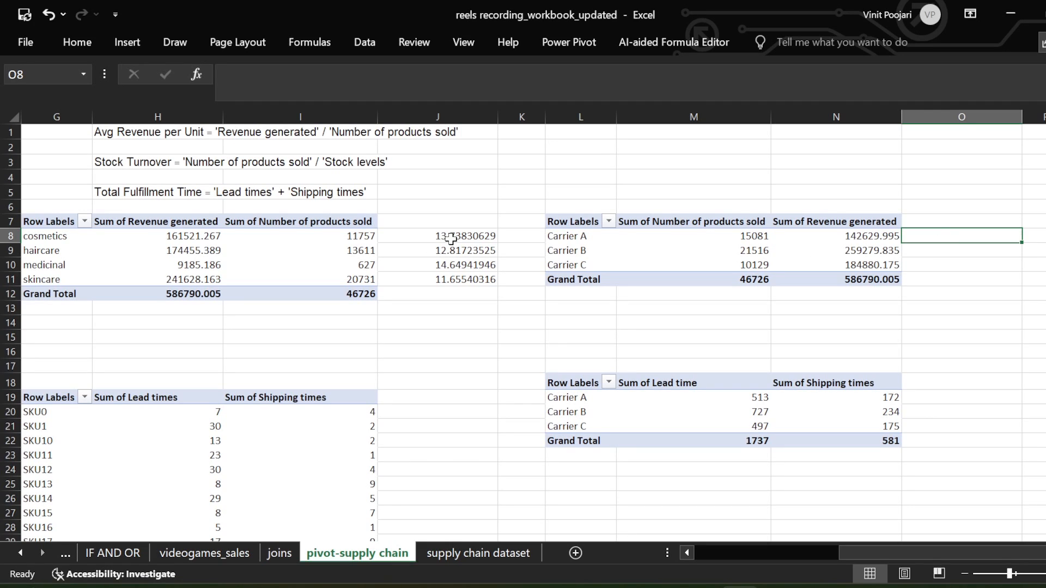
{"action": "left_click_drag", "start_coordinate": [203, 237], "coordinate": [307, 236]}
{"action": "left_click_drag", "start_coordinate": [68, 236], "coordinate": [66, 280]}
{"action": "left_click", "coordinate": [224, 236]}
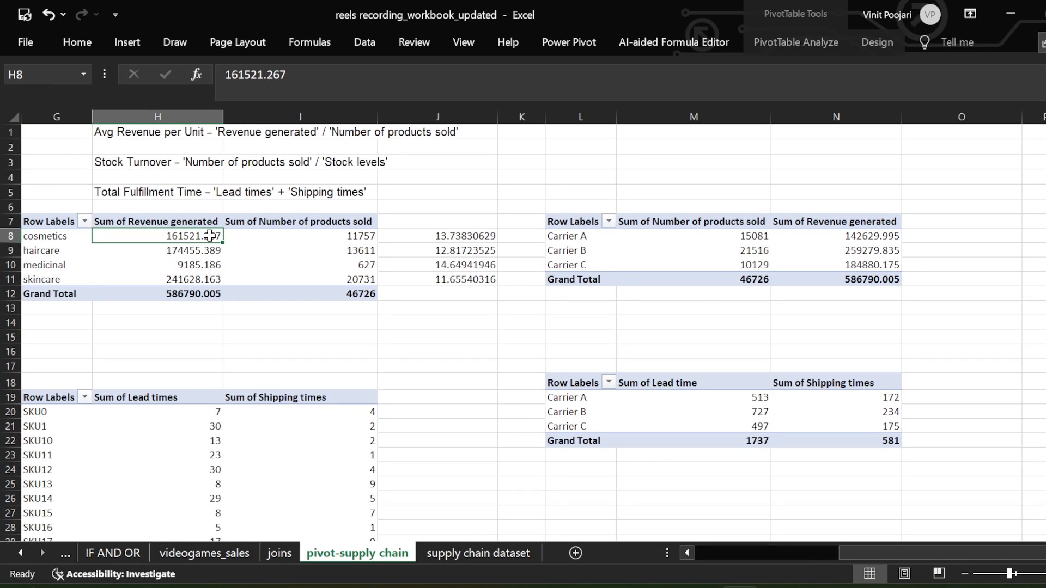
{"action": "left_click", "coordinate": [348, 236]}
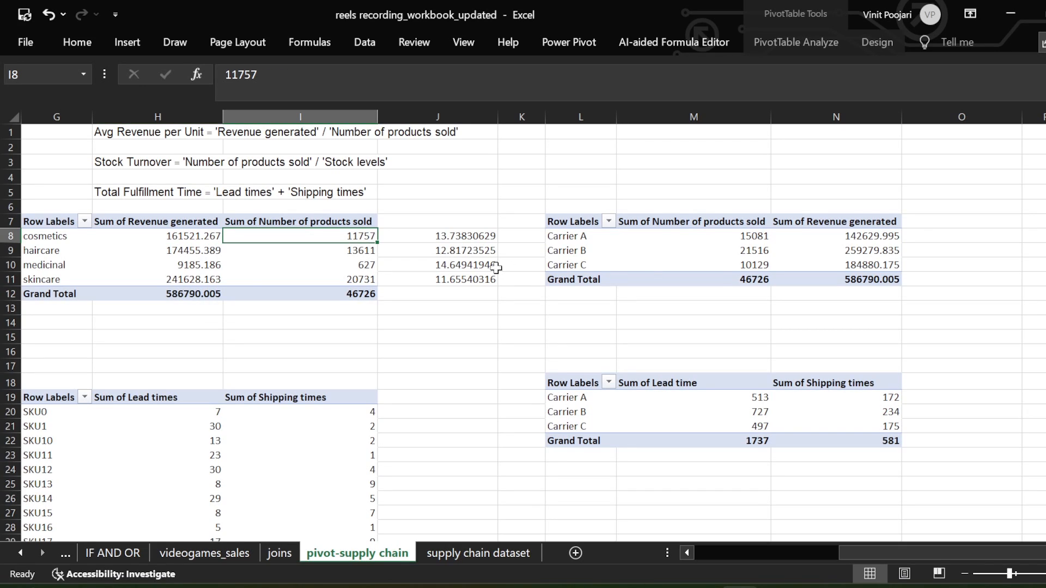
{"action": "left_click", "coordinate": [194, 238]}
{"action": "left_click", "coordinate": [319, 236]}
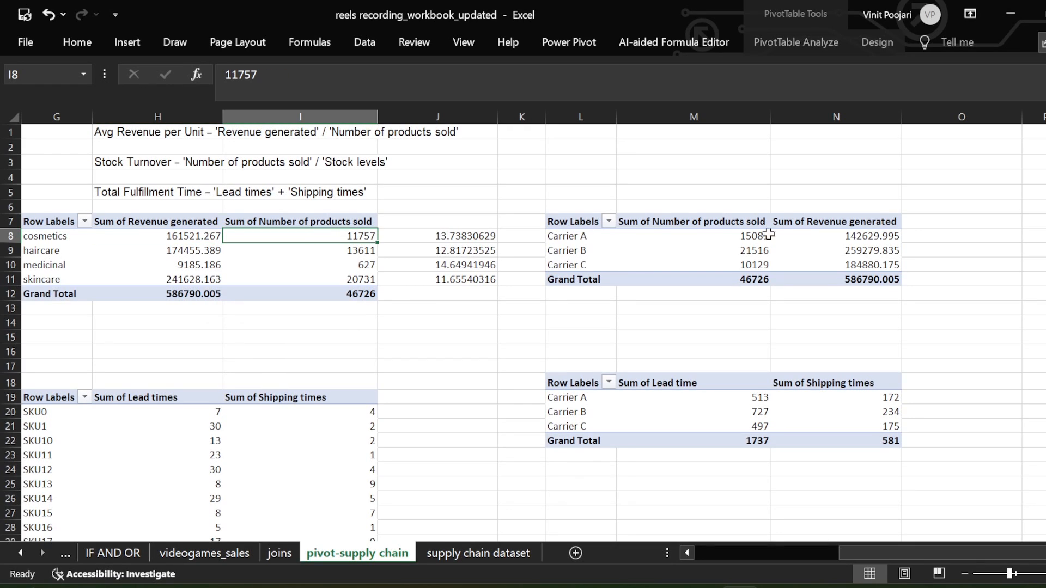
{"action": "left_click", "coordinate": [890, 237]}
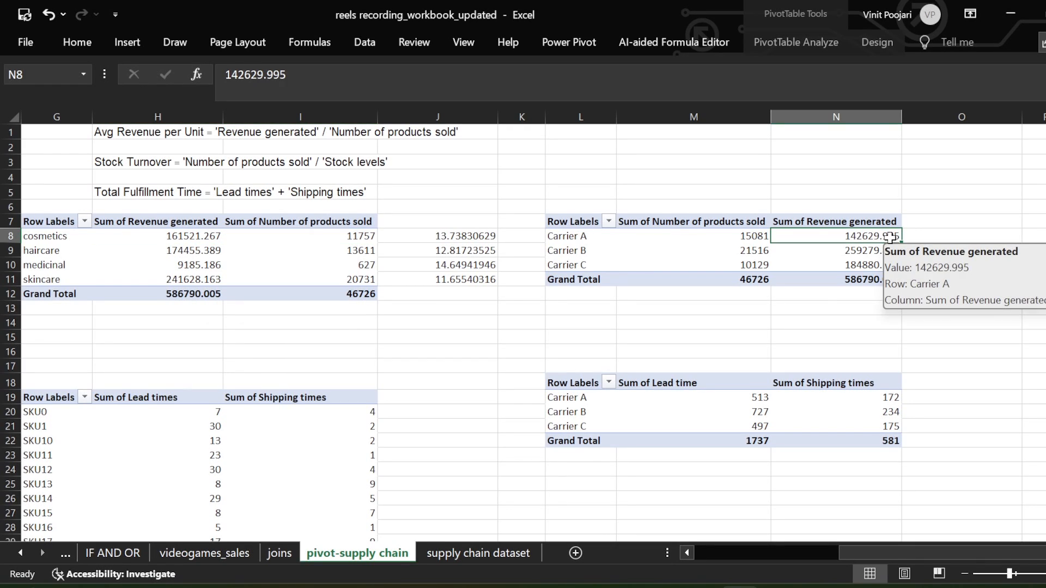
{"action": "left_click", "coordinate": [720, 239]}
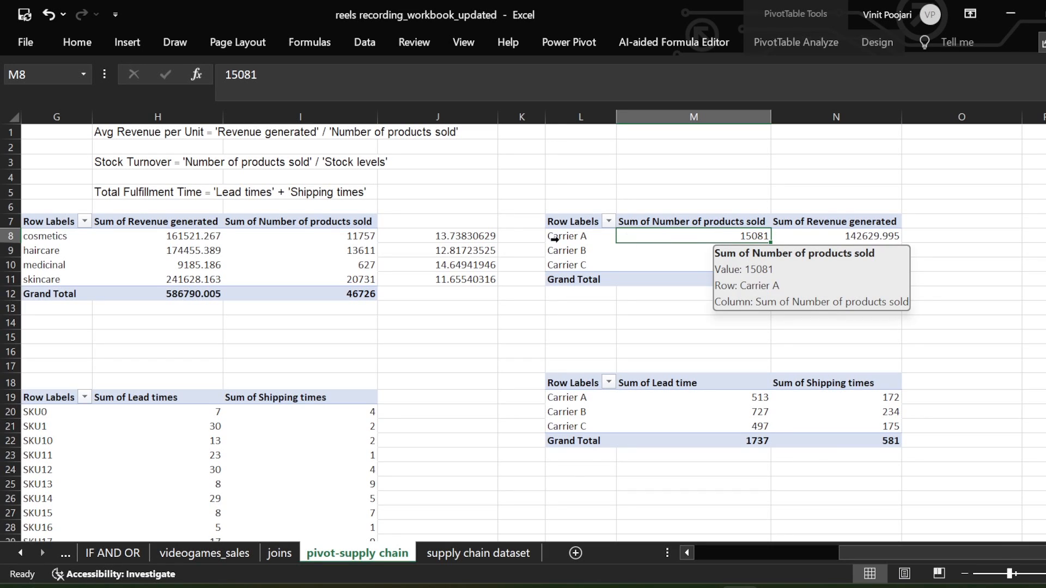
{"action": "left_click", "coordinate": [466, 242]}
Move Sum of Revenue generated ahead of Sum of Number of products sold in the carrier pivot table and review its row labels.
{"action": "left_click", "coordinate": [883, 218]}
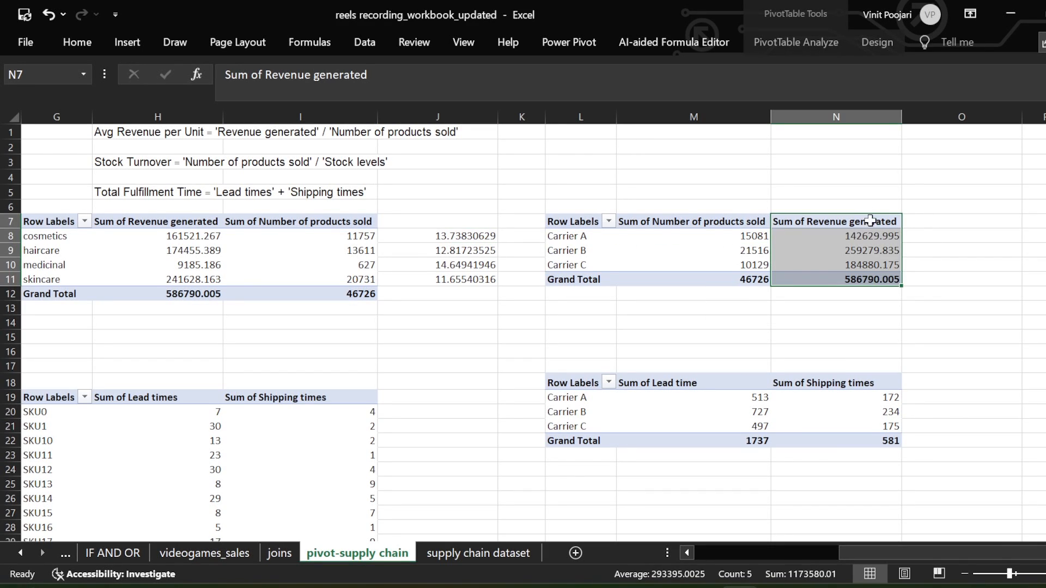
{"action": "left_click_drag", "start_coordinate": [906, 234], "coordinate": [670, 239]}
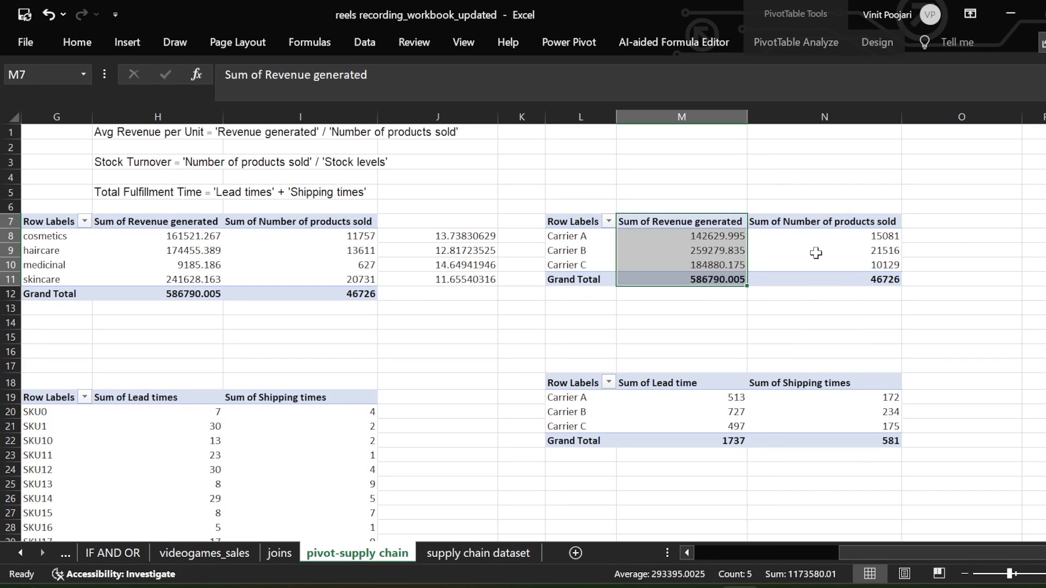
{"action": "left_click", "coordinate": [816, 253]}
{"action": "left_click_drag", "start_coordinate": [53, 226], "coordinate": [53, 279]}
{"action": "left_click", "coordinate": [583, 229]}
{"action": "left_click", "coordinate": [580, 249]}
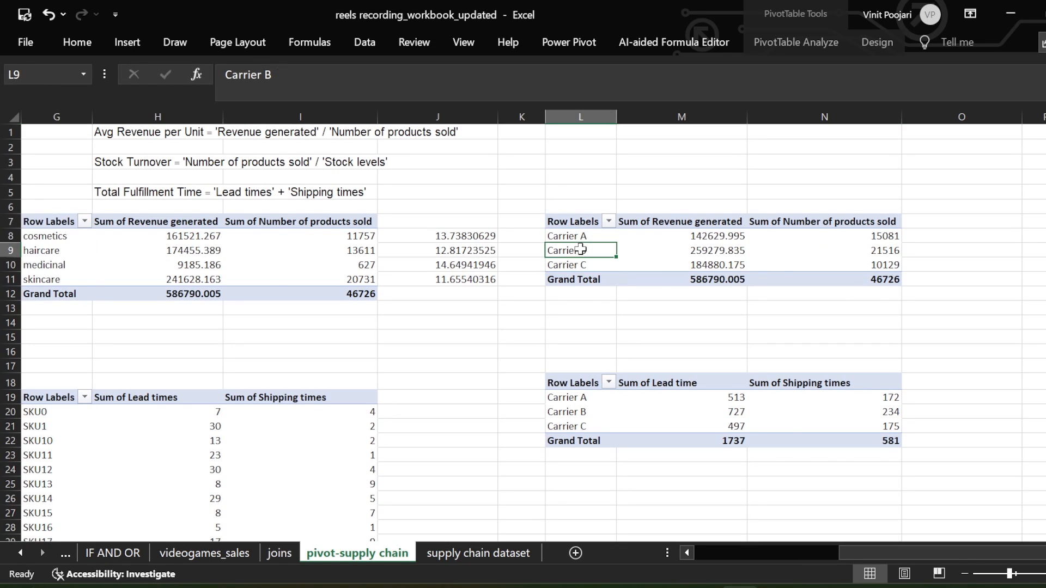
{"action": "left_click", "coordinate": [591, 237]}
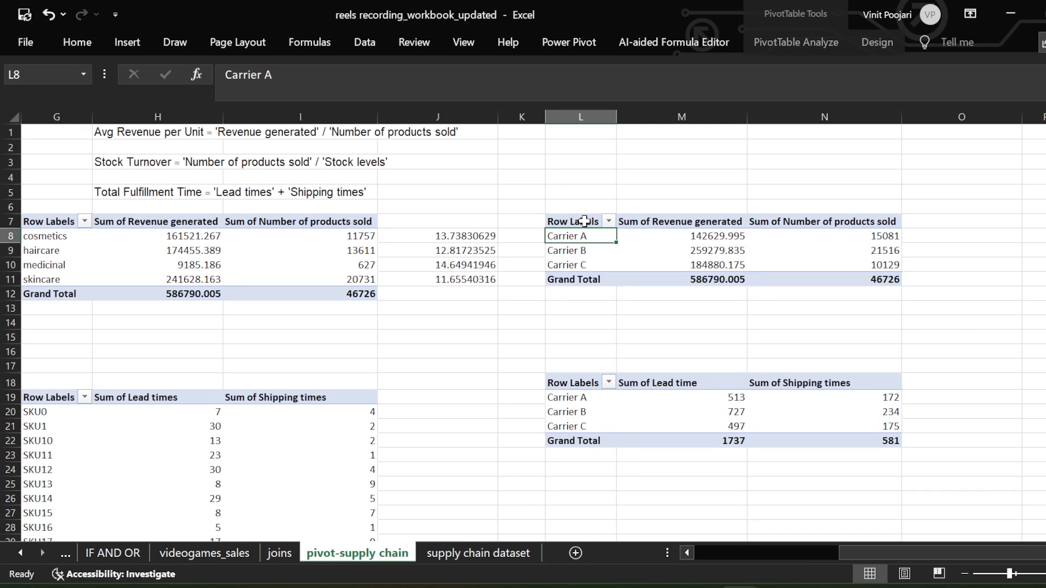
Copy the average revenue formula from J8 to O8 and check that it references M8/N8 for Carrier A.
{"action": "left_click", "coordinate": [933, 237]}
{"action": "left_click", "coordinate": [406, 240]}
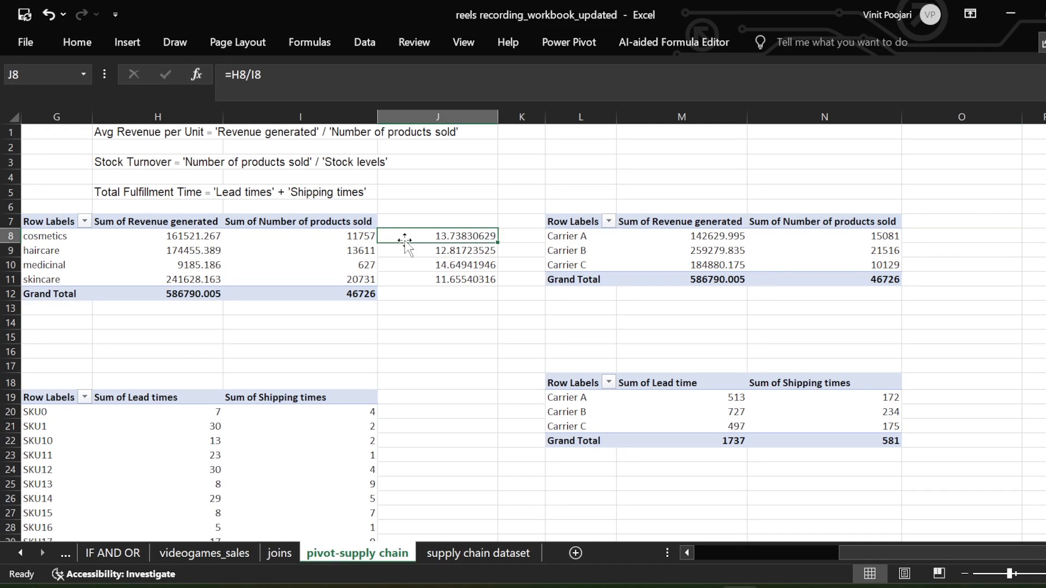
{"action": "key", "text": "ctrl+c"}
{"action": "left_click", "coordinate": [960, 237]}
{"action": "key", "text": "ctrl+v"}
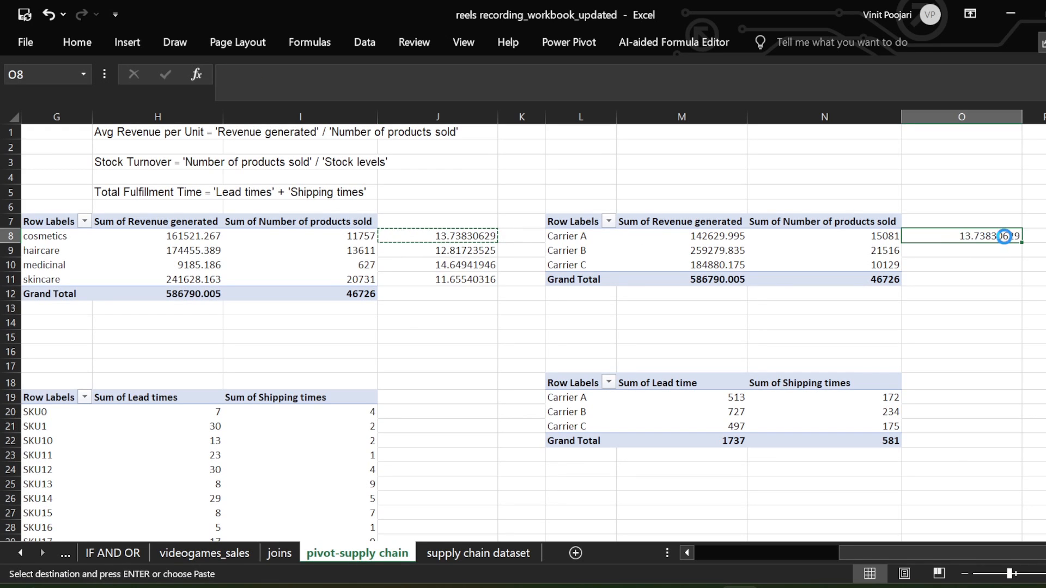
{"action": "double_click", "coordinate": [1004, 237]}
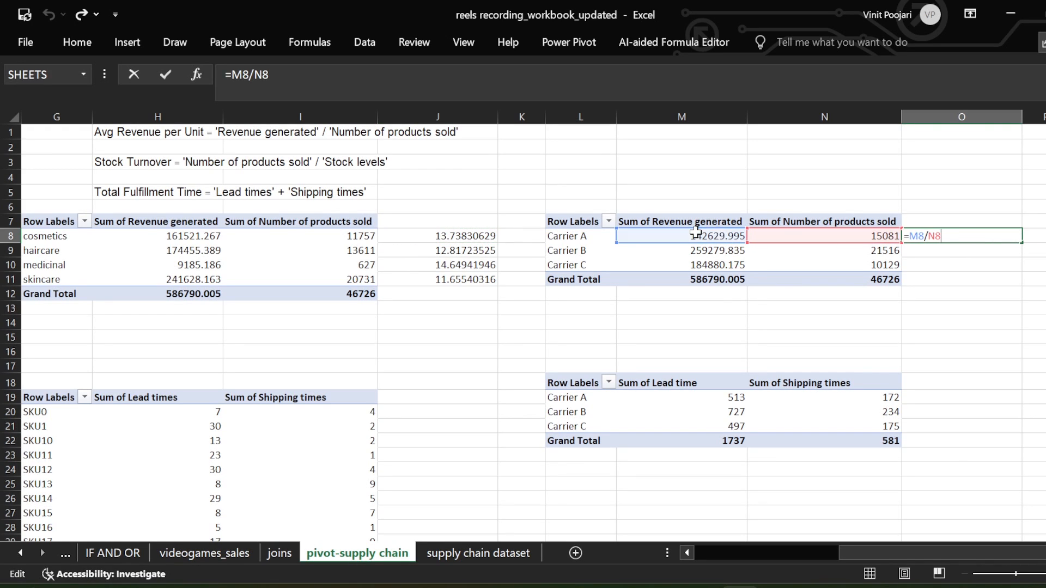
{"action": "left_click", "coordinate": [992, 209]}
{"action": "left_click", "coordinate": [986, 237]}
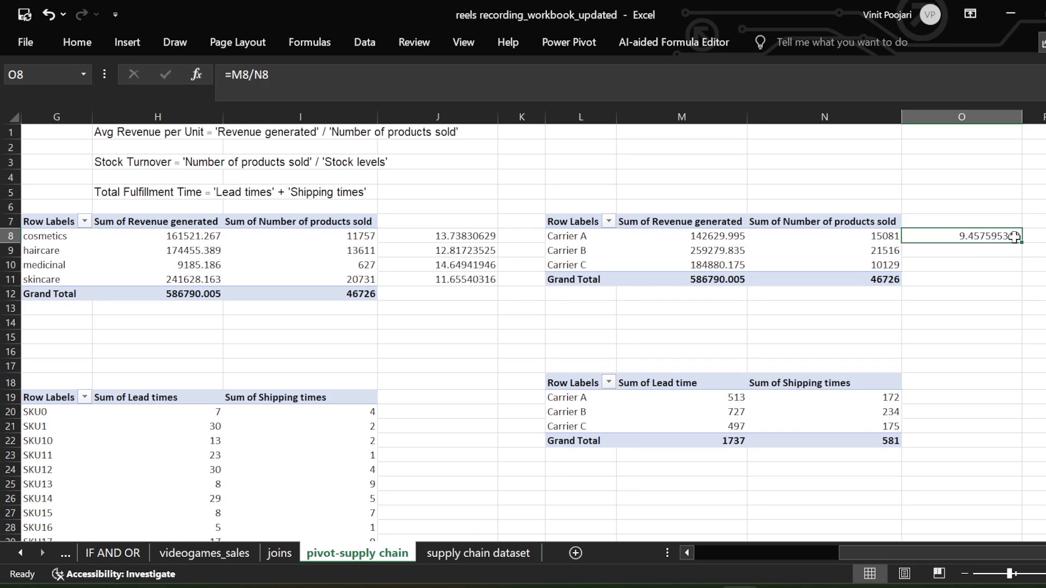
Fill the O8 formula down through O10 for the other carriers and review the matching results in J8:J11.
{"action": "left_click_drag", "start_coordinate": [1022, 243], "coordinate": [1022, 271]}
{"action": "left_click", "coordinate": [949, 336]}
{"action": "left_click", "coordinate": [986, 237]}
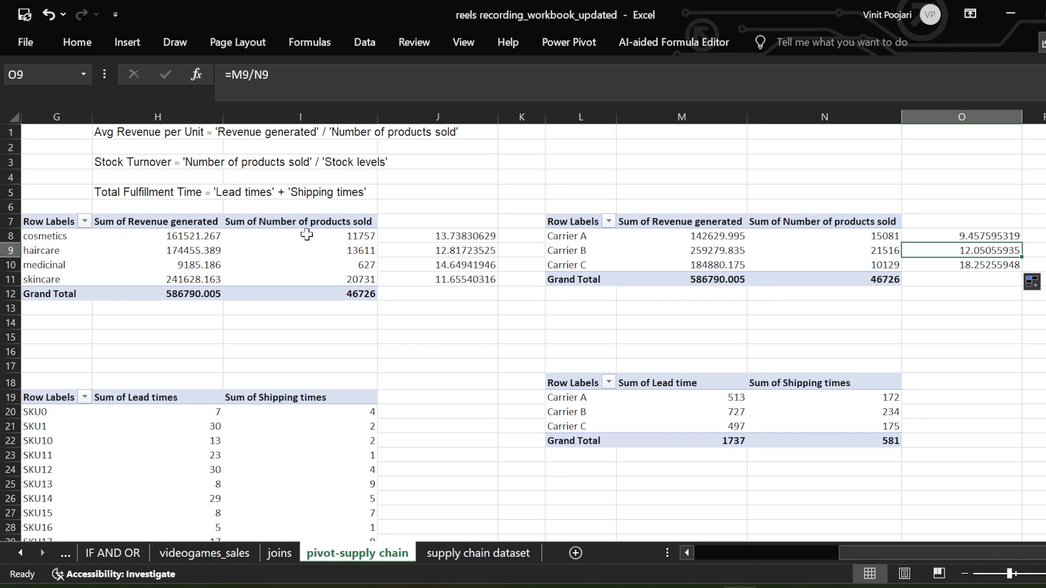
{"action": "left_click", "coordinate": [475, 234]}
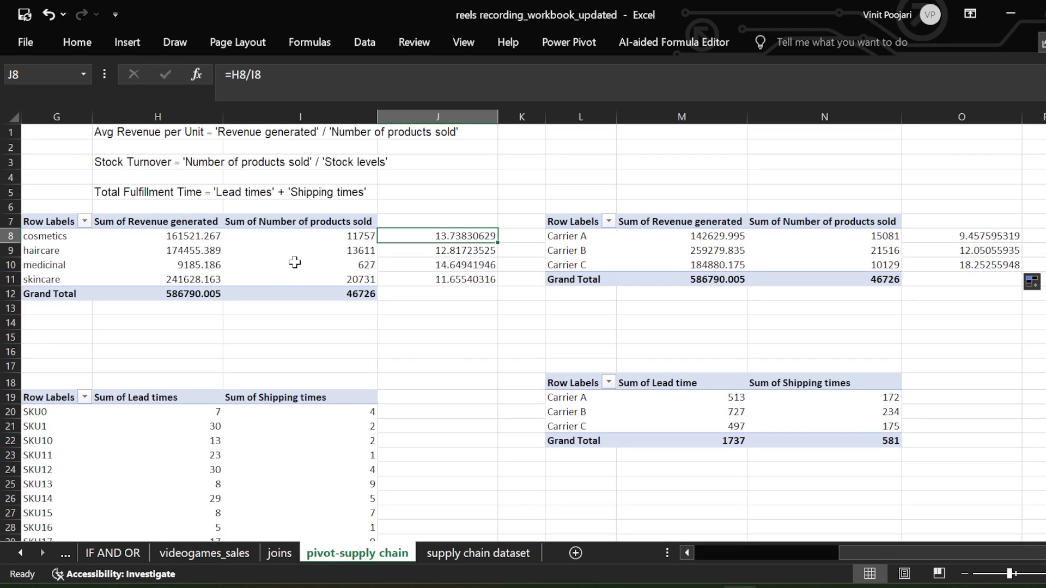
{"action": "left_click_drag", "start_coordinate": [463, 236], "coordinate": [463, 280]}
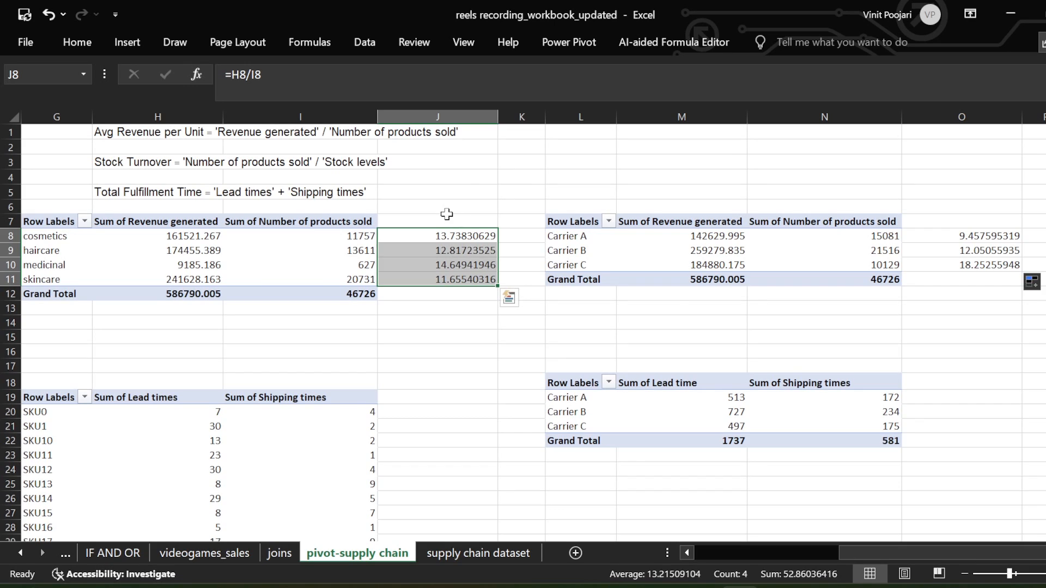
Try adding Order quantities to the product type pivot table's values, replacing the adjacent data, and undo the addition.
{"action": "left_click", "coordinate": [357, 236]}
{"action": "left_click", "coordinate": [813, 47]}
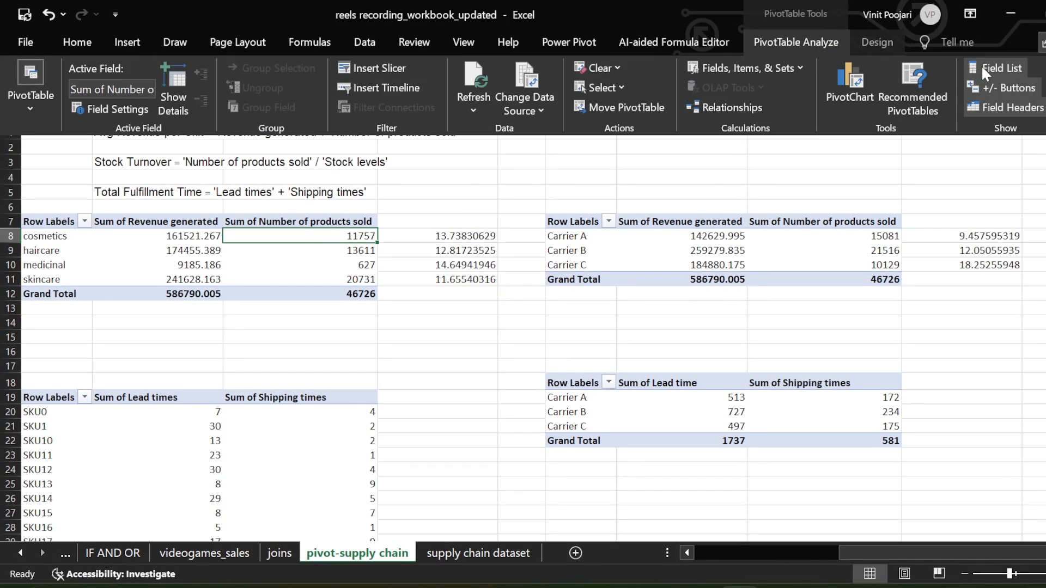
{"action": "left_click", "coordinate": [980, 67]}
{"action": "left_click_drag", "start_coordinate": [408, 45], "coordinate": [805, 46]}
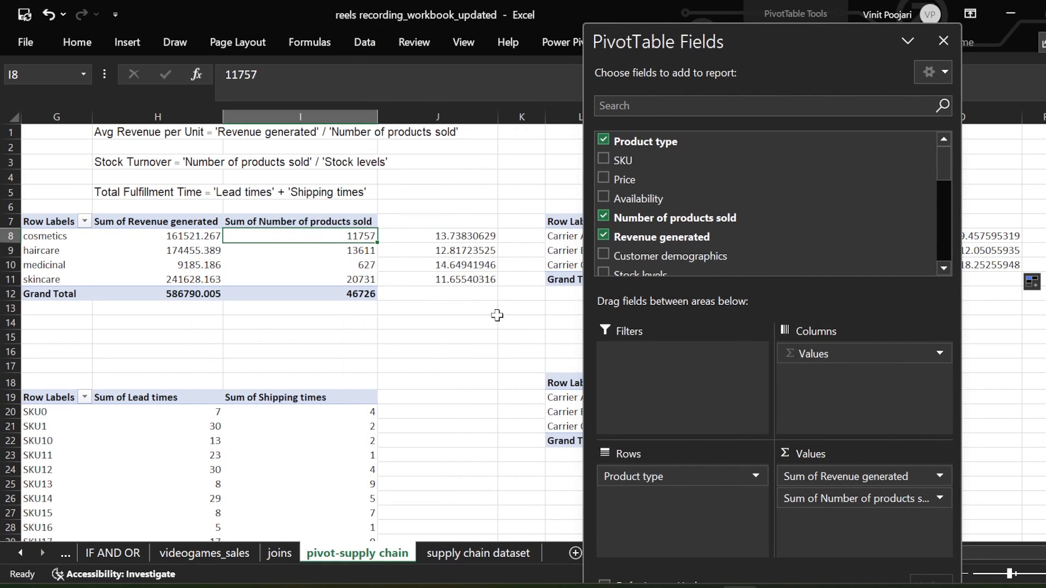
{"action": "scroll", "coordinate": [687, 250], "scroll_direction": "down", "scroll_amount": 3}
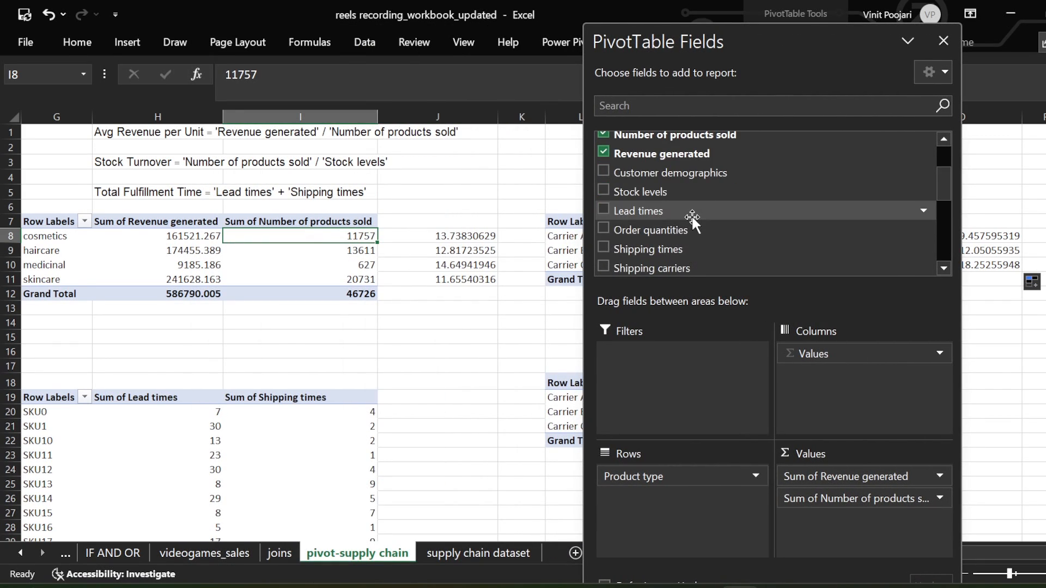
{"action": "scroll", "coordinate": [719, 215], "scroll_direction": "down", "scroll_amount": 1}
{"action": "left_click_drag", "start_coordinate": [676, 188], "coordinate": [826, 517]}
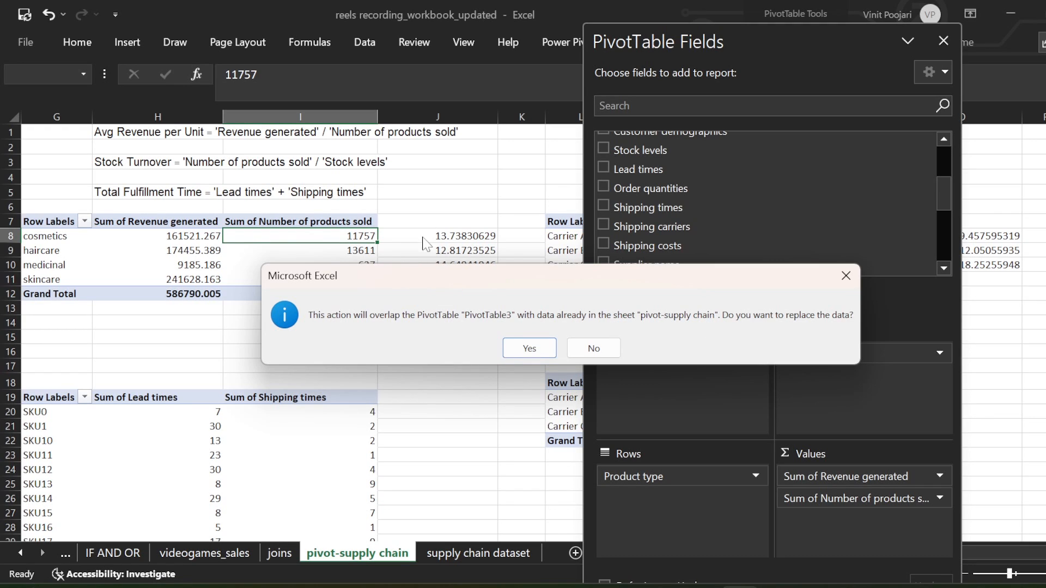
{"action": "left_click", "coordinate": [535, 348]}
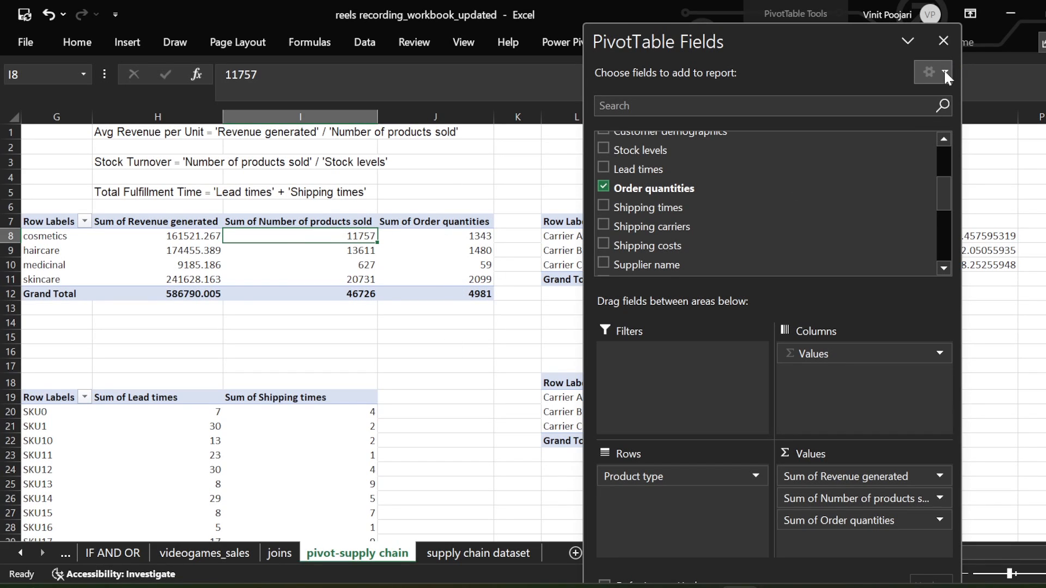
{"action": "key", "text": "ctrl+z"}
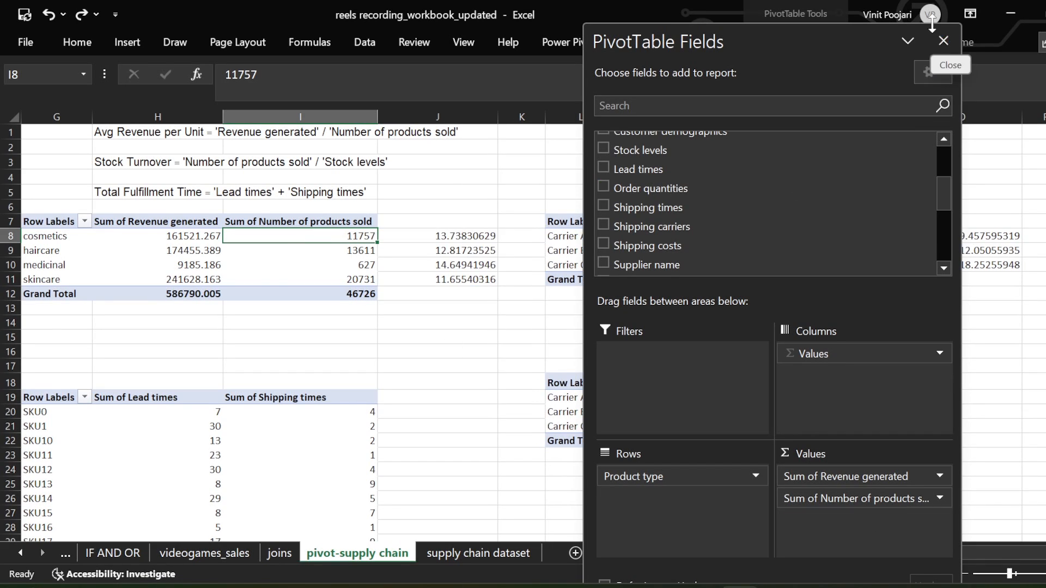
{"action": "left_click", "coordinate": [943, 39]}
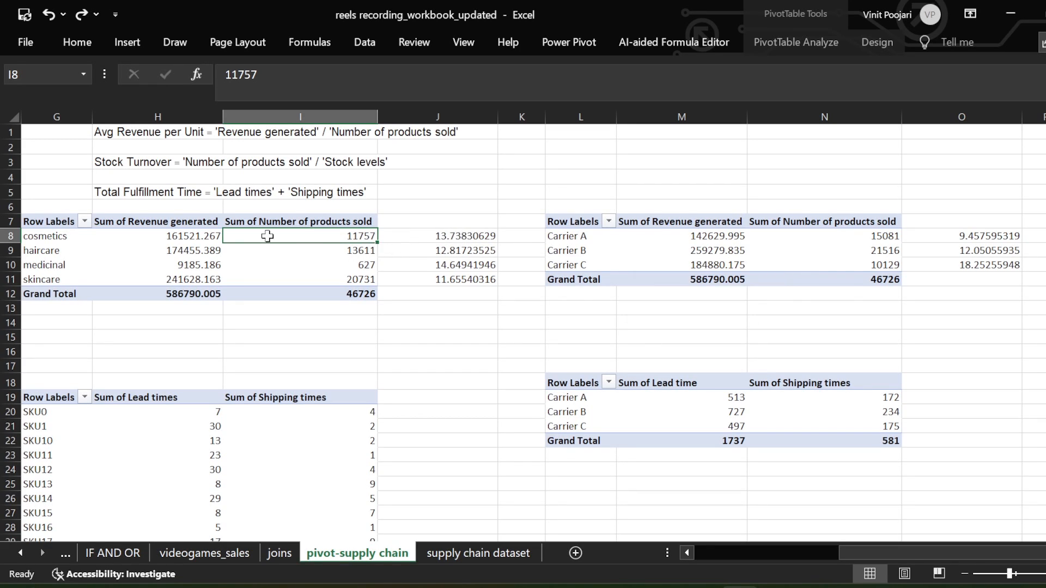
Clear the average revenue formulas beside the product type pivot table by emptying J6:J15.
{"action": "left_click_drag", "start_coordinate": [442, 232], "coordinate": [444, 285]}
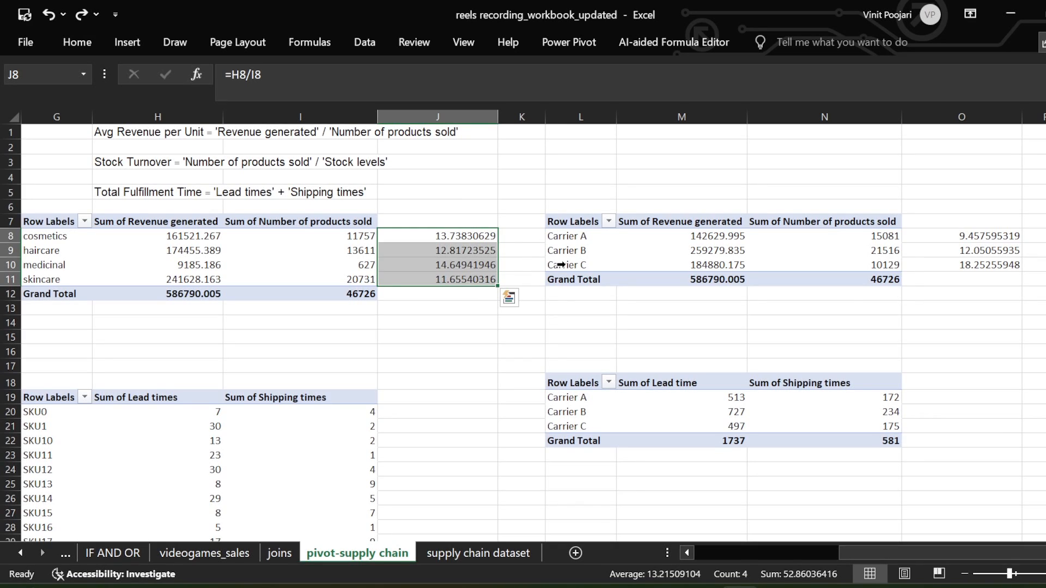
{"action": "left_click", "coordinate": [482, 334]}
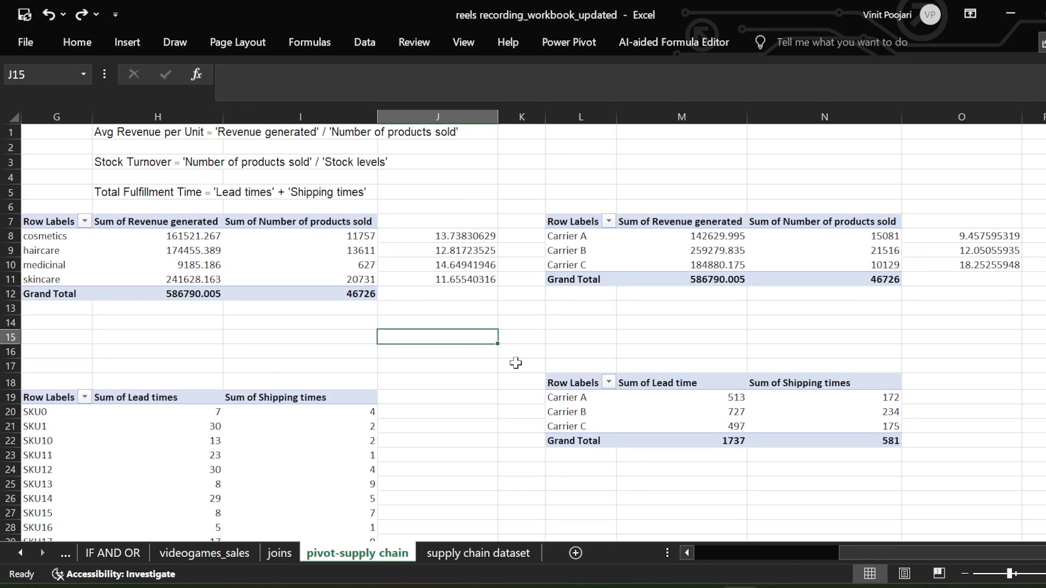
{"action": "left_click", "coordinate": [432, 236]}
{"action": "left_click_drag", "start_coordinate": [444, 210], "coordinate": [457, 335]}
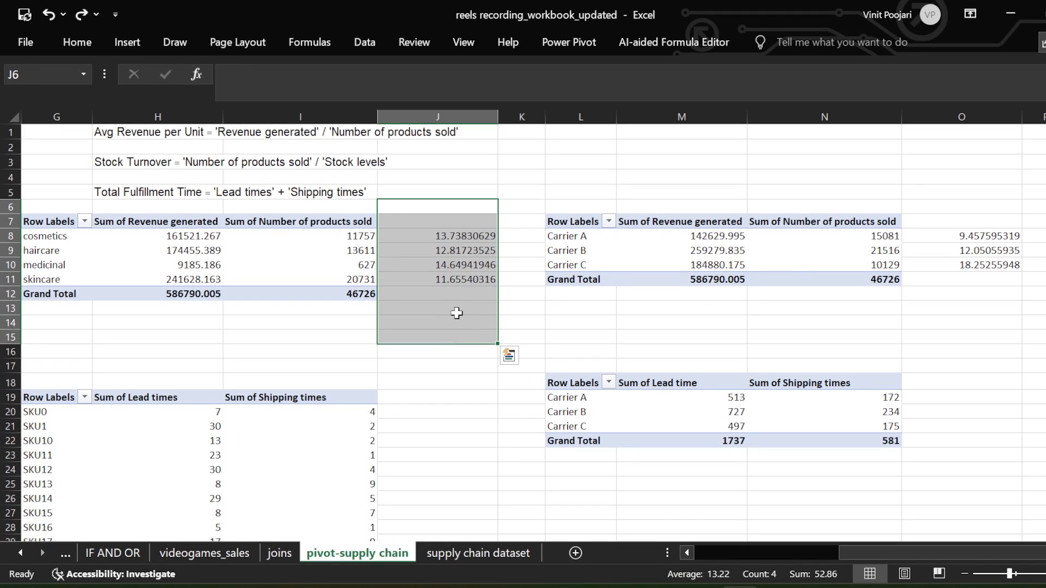
{"action": "key", "text": "Delete"}
{"action": "left_click", "coordinate": [542, 322]}
Insert three blank rows at rows 14 to 16, between the upper and lower pivot tables.
{"action": "left_click_drag", "start_coordinate": [16, 329], "coordinate": [16, 354]}
{"action": "right_click", "coordinate": [15, 354]}
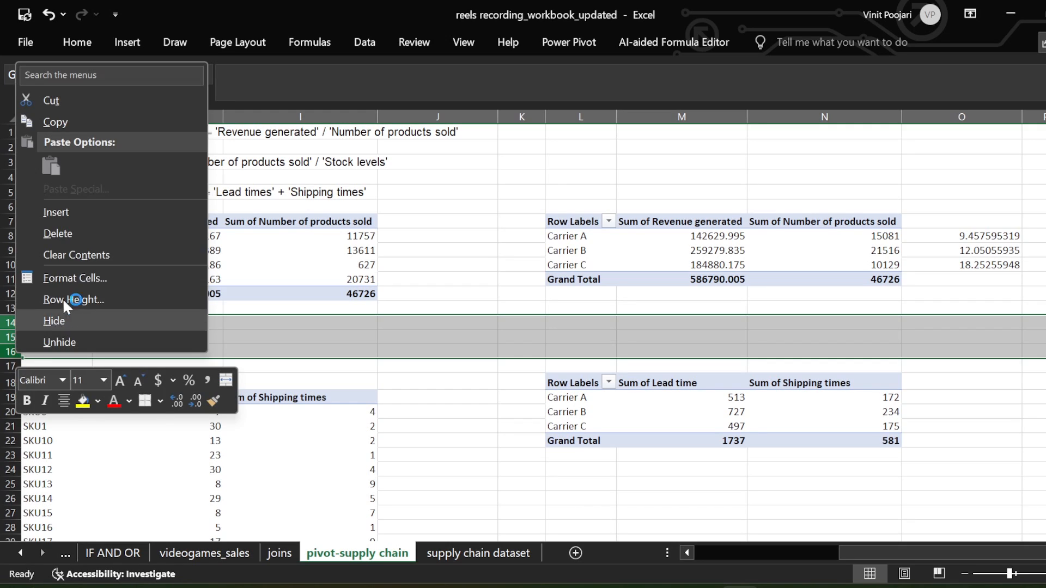
{"action": "left_click", "coordinate": [84, 211]}
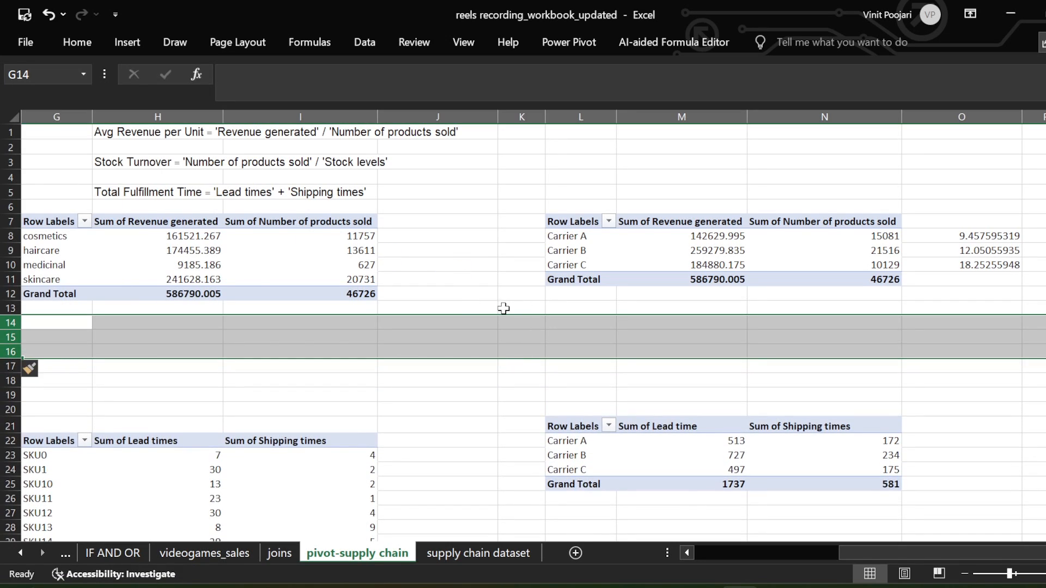
{"action": "left_click", "coordinate": [472, 252]}
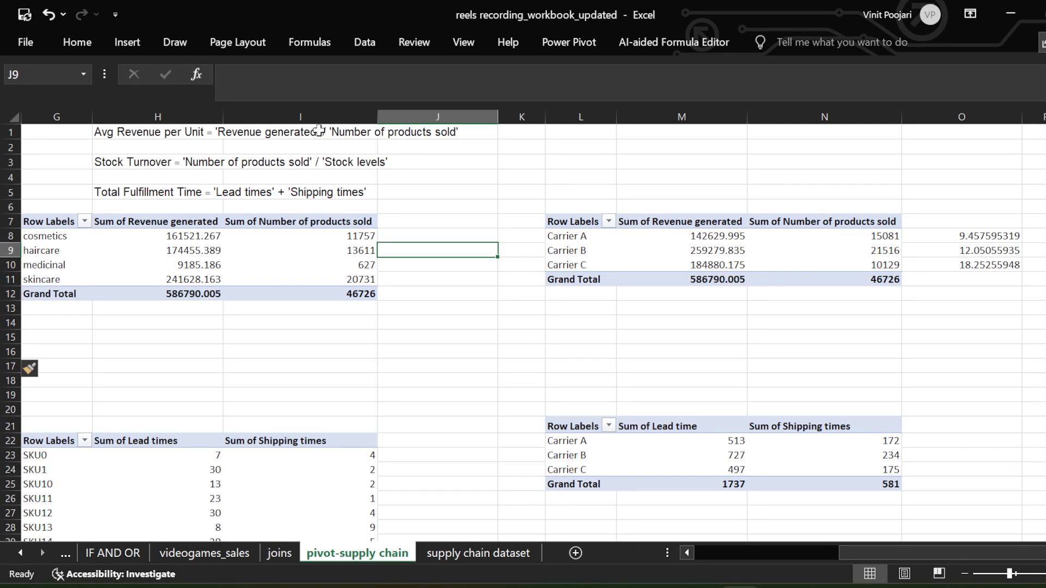
Start a calculated field in the product type pivot table and name it Avg Revenue Per Unit.
{"action": "left_click", "coordinate": [327, 239]}
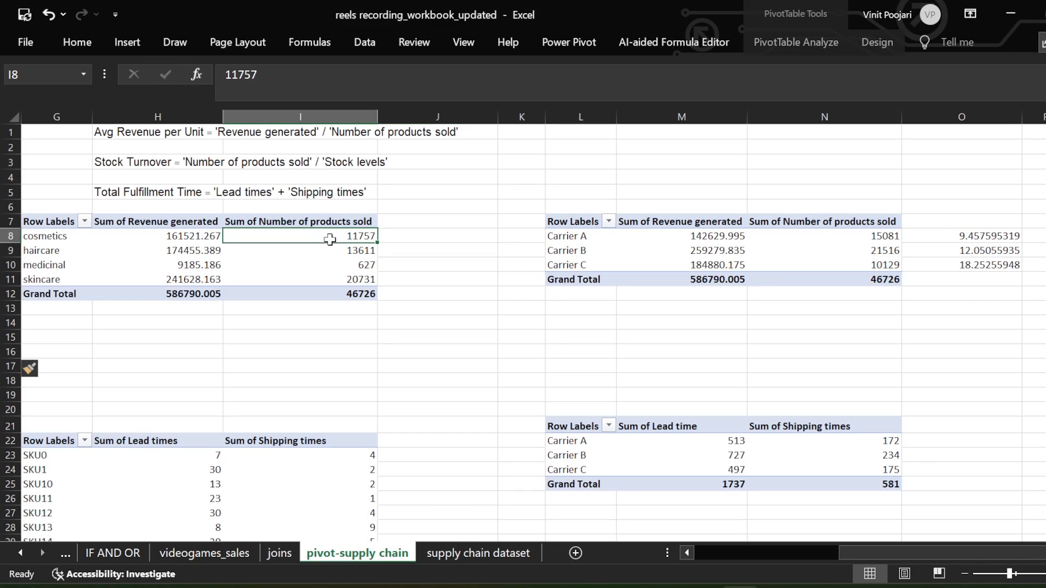
{"action": "left_click", "coordinate": [808, 39]}
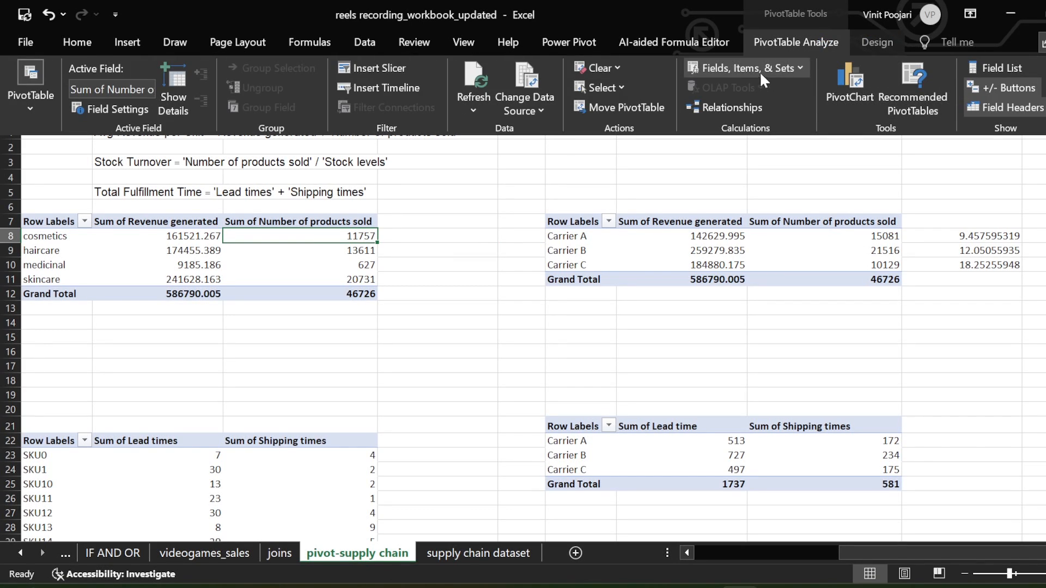
{"action": "left_click", "coordinate": [734, 69]}
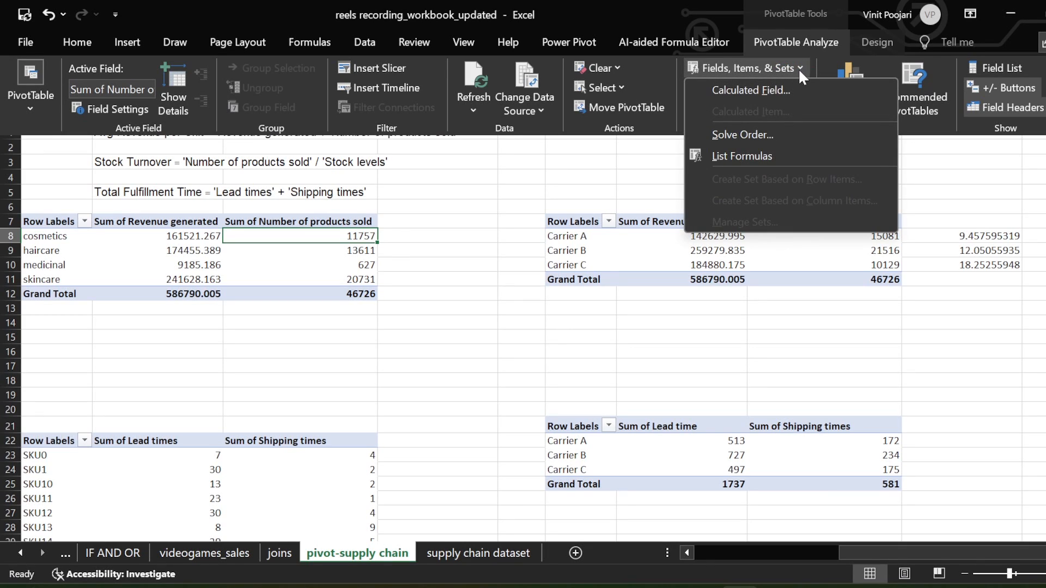
{"action": "left_click", "coordinate": [780, 89]}
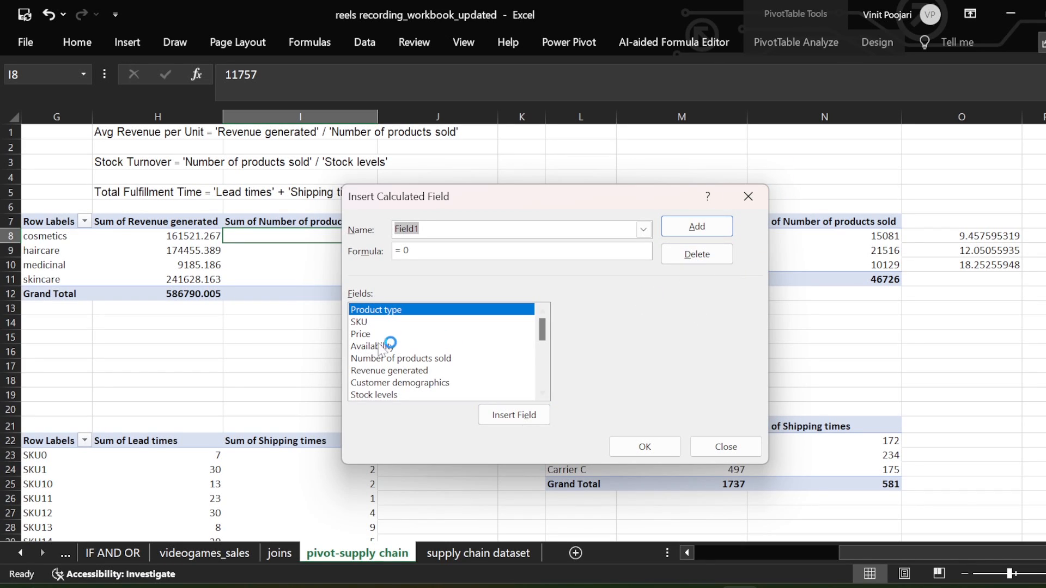
{"action": "scroll", "coordinate": [413, 316], "scroll_direction": "down", "scroll_amount": 2}
{"action": "scroll", "coordinate": [412, 316], "scroll_direction": "down", "scroll_amount": 3}
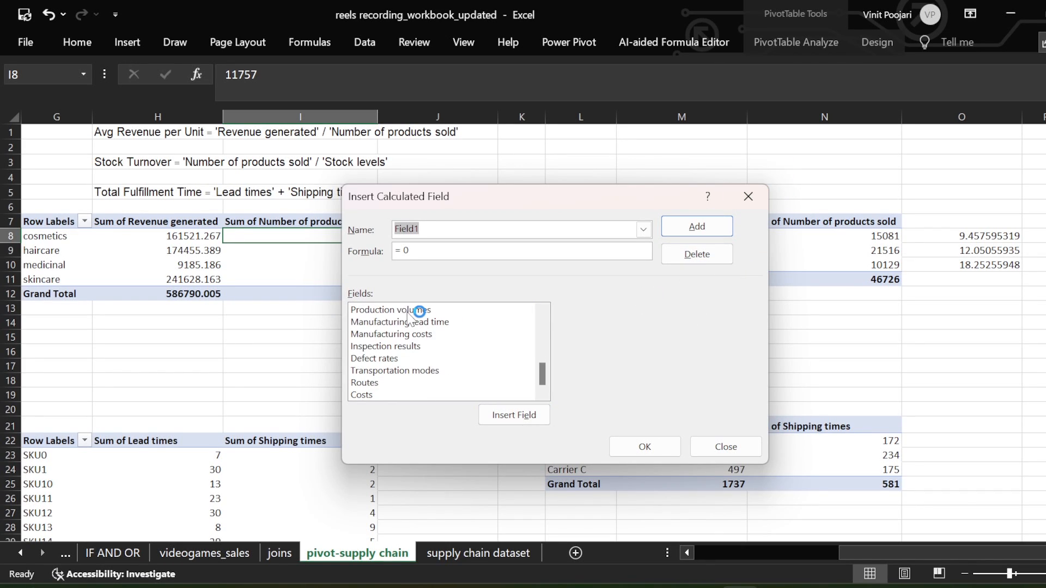
{"action": "scroll", "coordinate": [463, 398], "scroll_direction": "up", "scroll_amount": 1}
{"action": "scroll", "coordinate": [463, 401], "scroll_direction": "up", "scroll_amount": 4}
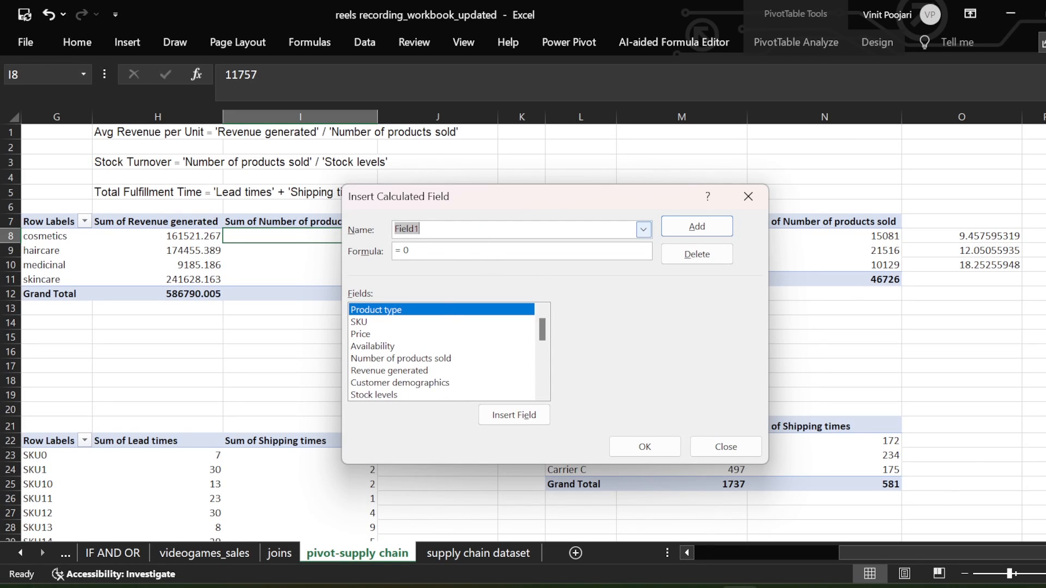
{"action": "type", "text": "Avg Revenue Per Unit"}
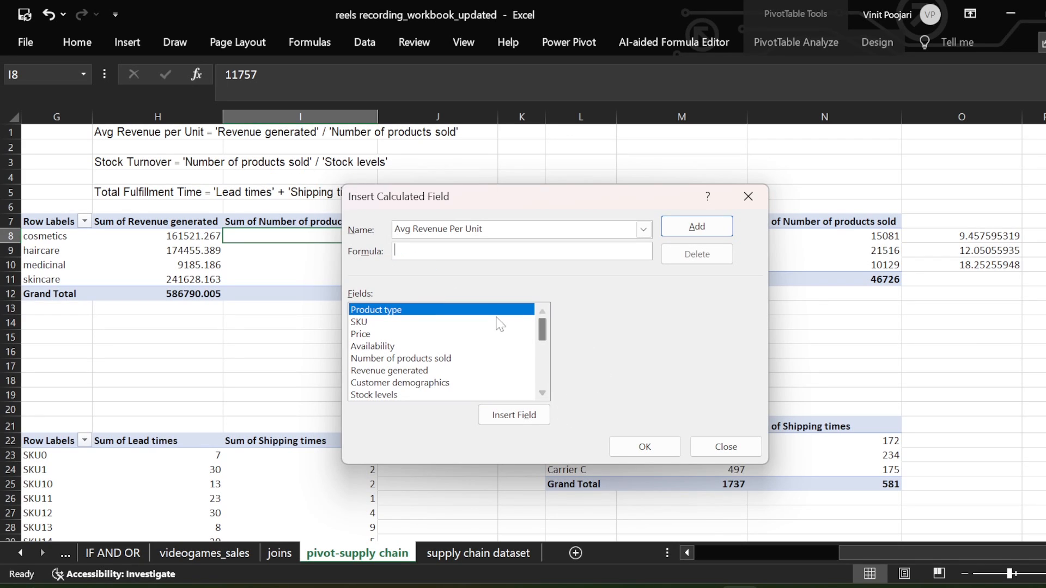
Set the calculated field's formula to ='Revenue generated'/ 'Number of products sold' and add it to the field list.
{"action": "scroll", "coordinate": [516, 343], "scroll_direction": "down", "scroll_amount": 4}
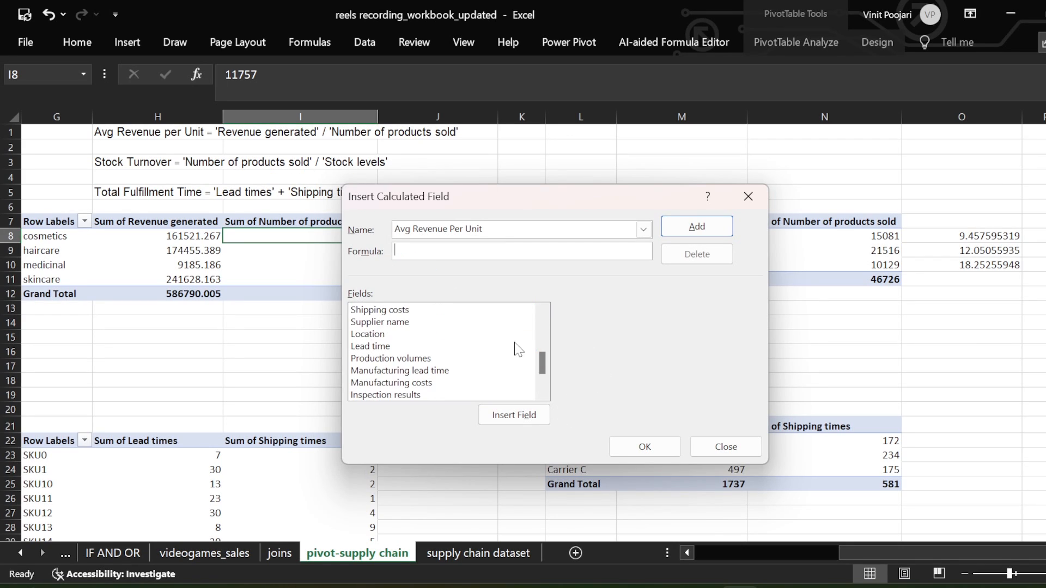
{"action": "scroll", "coordinate": [462, 360], "scroll_direction": "down", "scroll_amount": 1}
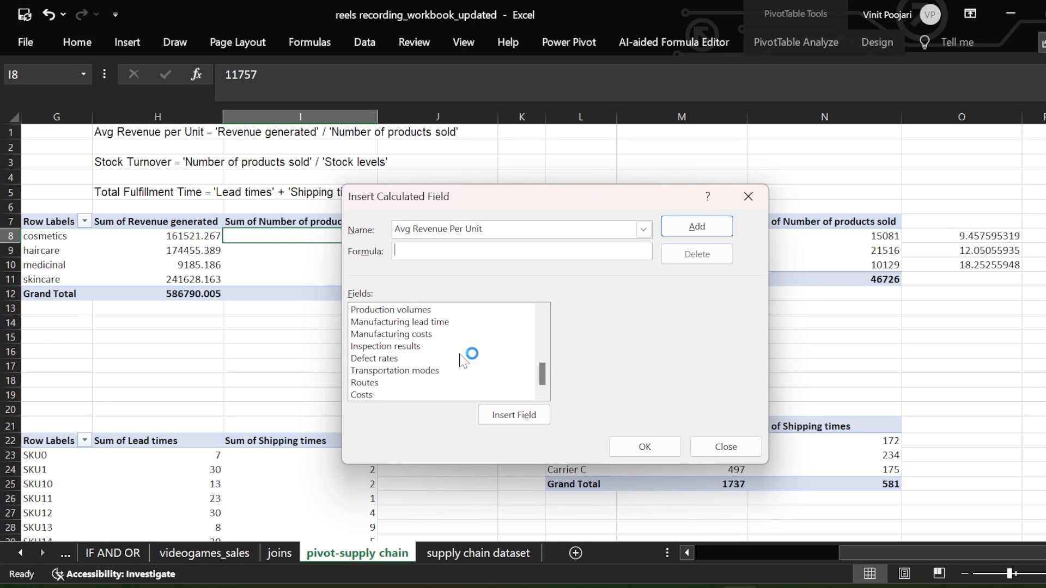
{"action": "scroll", "coordinate": [440, 368], "scroll_direction": "up", "scroll_amount": 4}
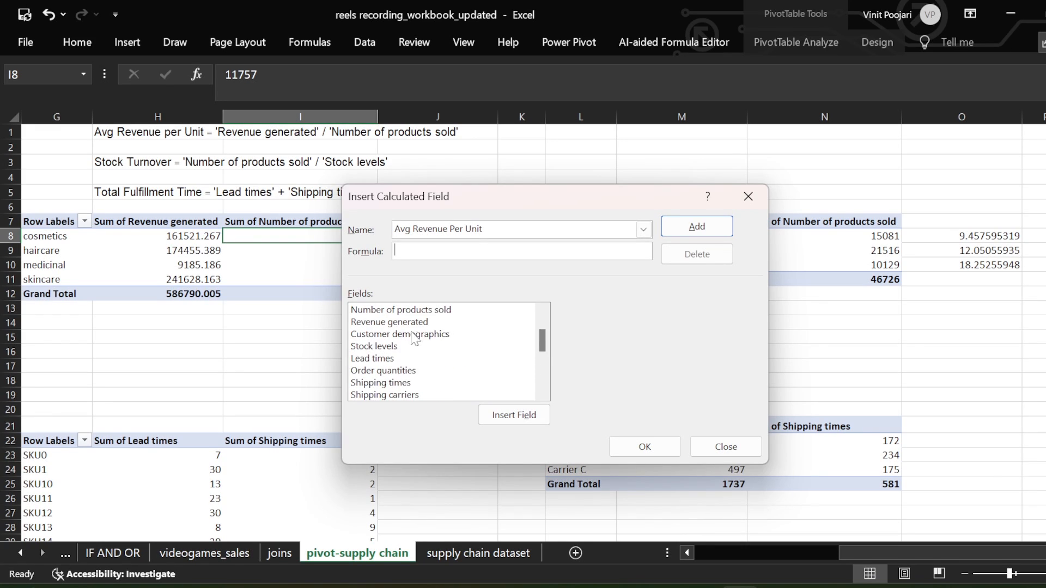
{"action": "left_click", "coordinate": [395, 322]}
{"action": "left_click", "coordinate": [526, 415]}
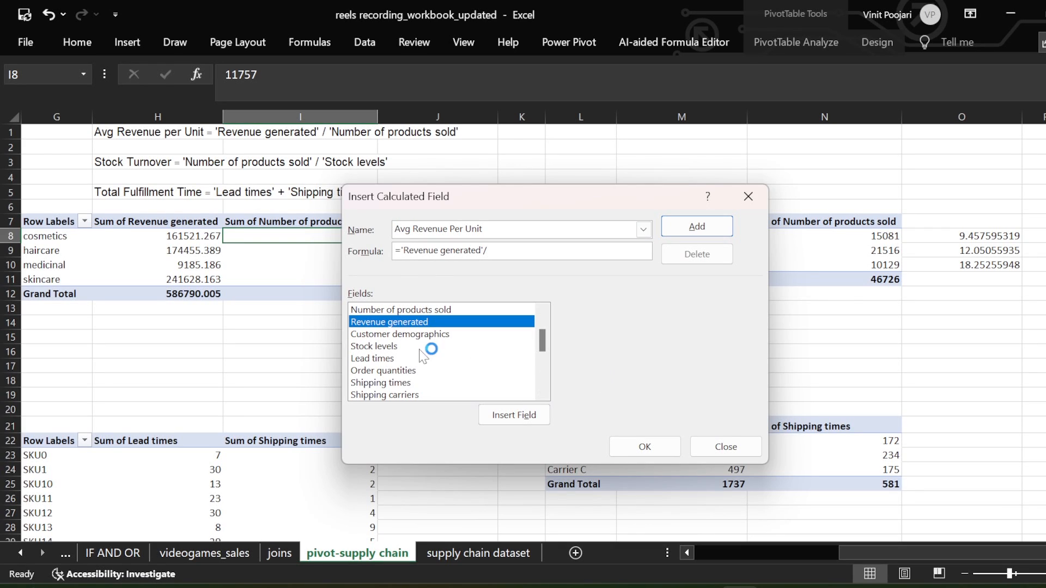
{"action": "scroll", "coordinate": [433, 370], "scroll_direction": "down", "scroll_amount": 2}
{"action": "scroll", "coordinate": [433, 372], "scroll_direction": "down", "scroll_amount": 2}
{"action": "scroll", "coordinate": [436, 359], "scroll_direction": "up", "scroll_amount": 5}
{"action": "left_click", "coordinate": [438, 358]}
{"action": "left_click", "coordinate": [439, 347]}
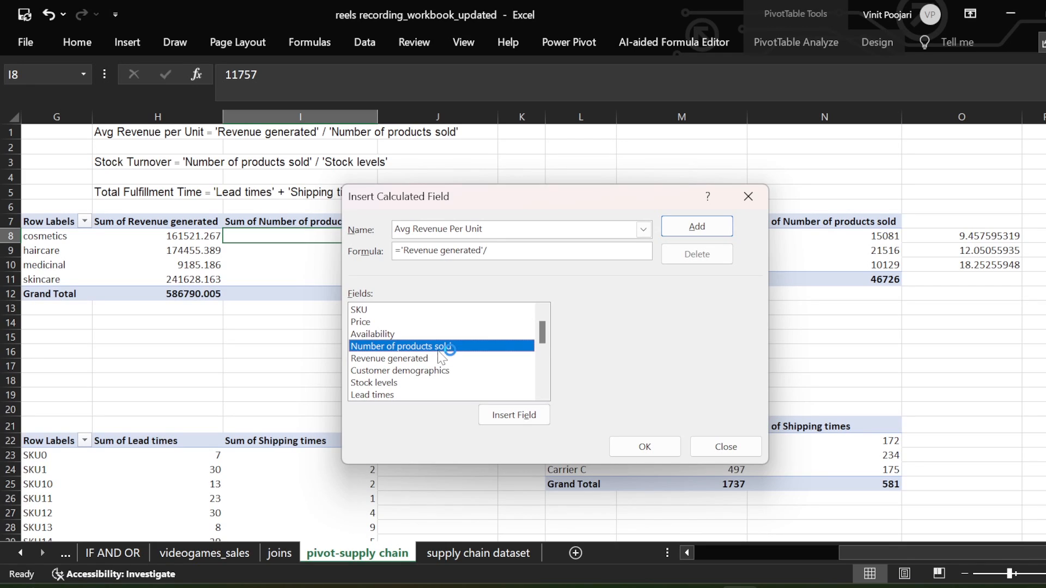
{"action": "left_click", "coordinate": [514, 415]}
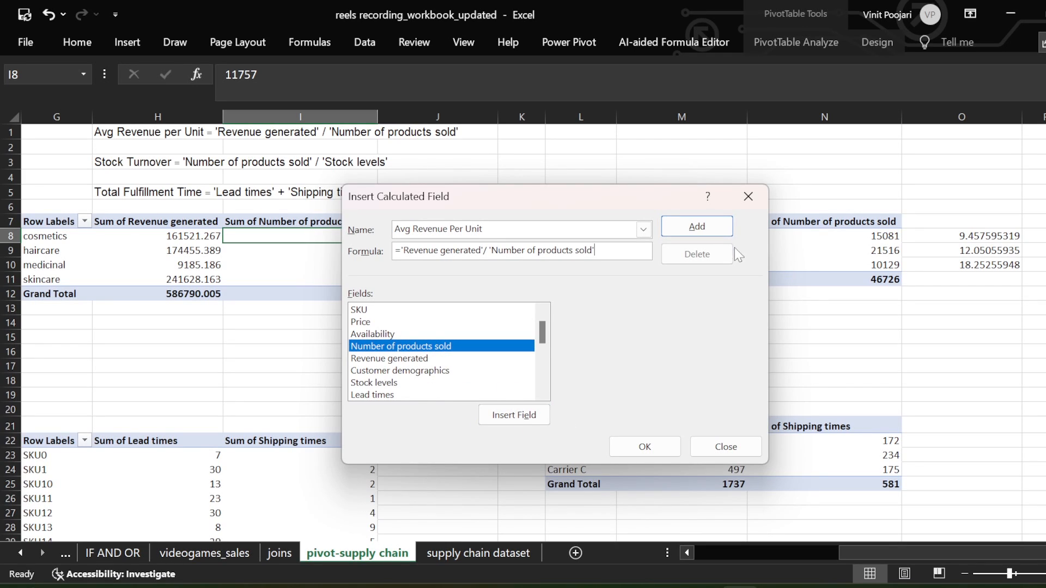
{"action": "left_click", "coordinate": [708, 234]}
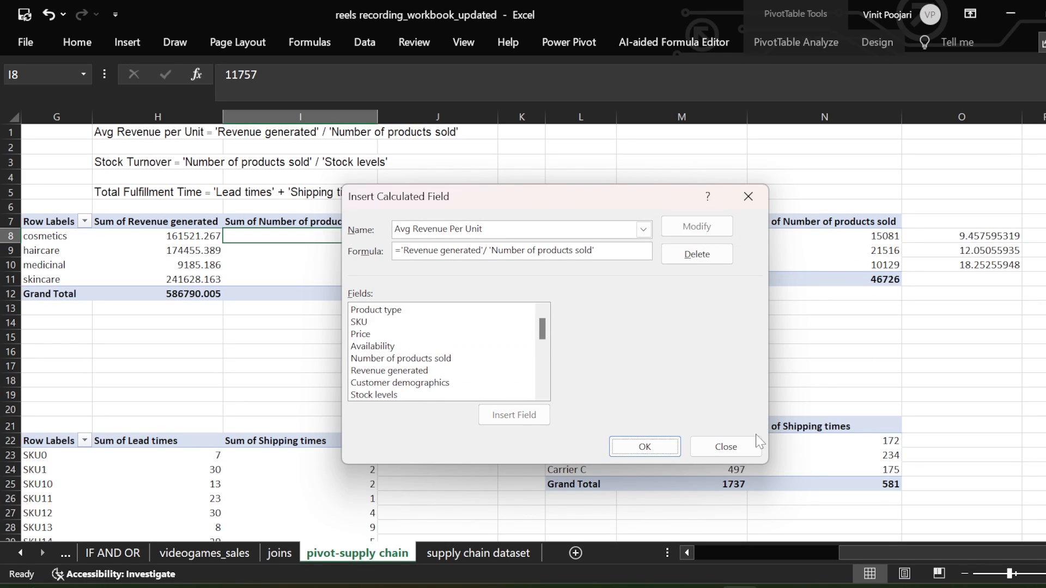
Find Avg Revenue Per Unit among the fields, confirm it into the product type pivot table and review its values in column J.
{"action": "left_click_drag", "start_coordinate": [541, 329], "coordinate": [543, 401]}
{"action": "left_click", "coordinate": [427, 398]}
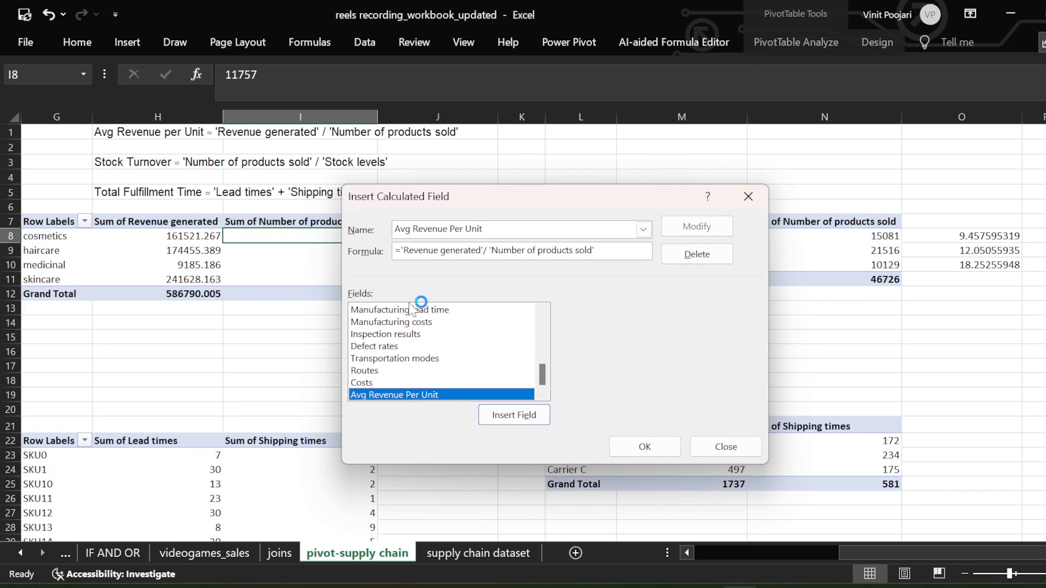
{"action": "left_click", "coordinate": [675, 445]}
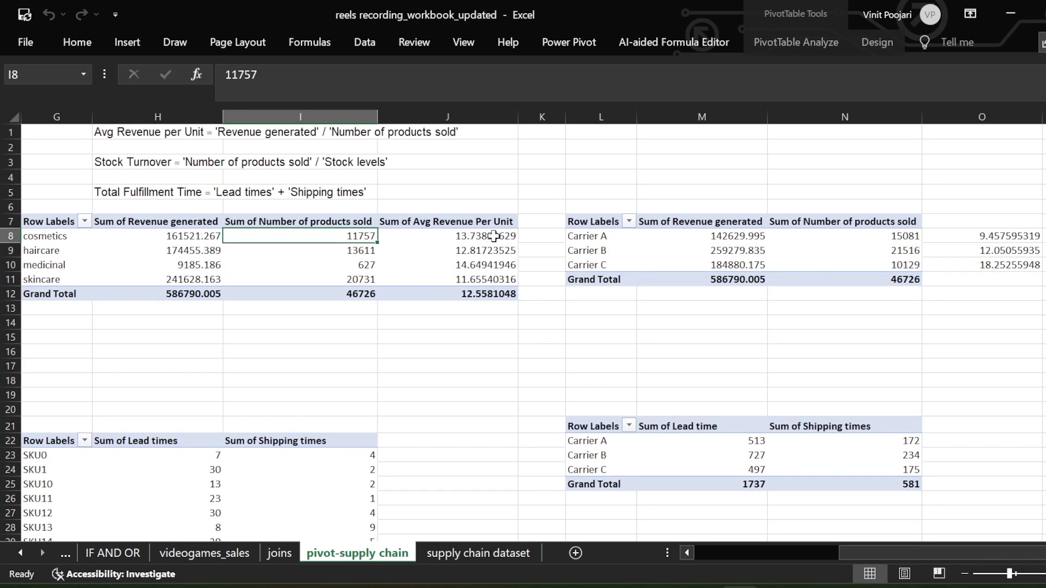
{"action": "left_click_drag", "start_coordinate": [494, 236], "coordinate": [493, 294]}
{"action": "left_click", "coordinate": [500, 265]}
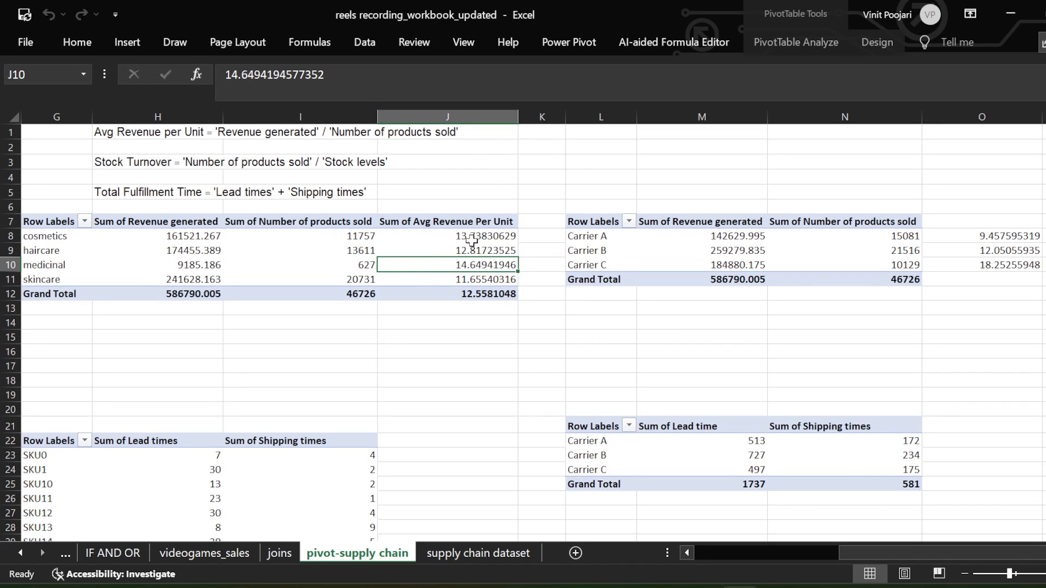
{"action": "left_click", "coordinate": [513, 237]}
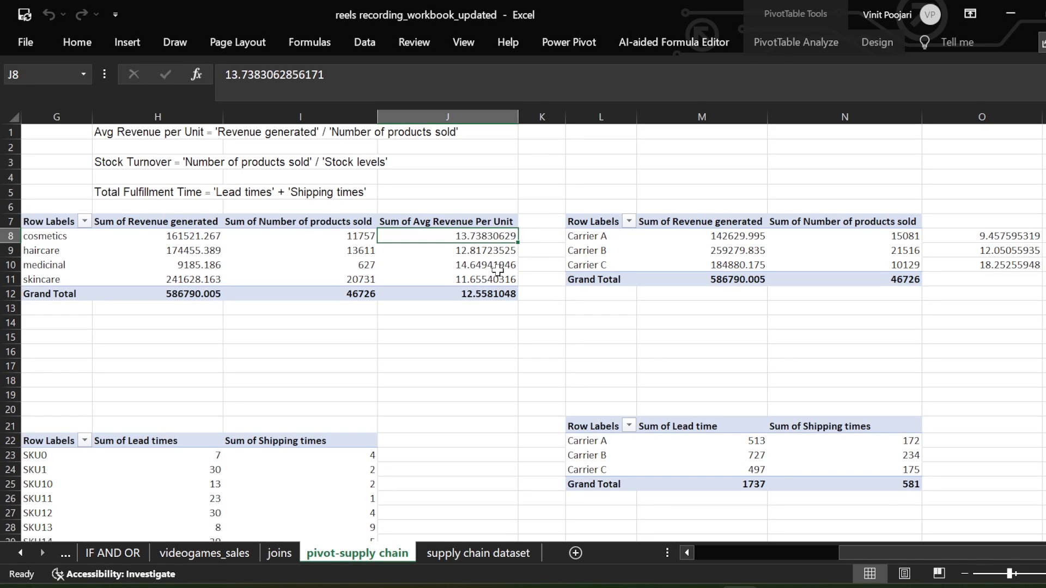
Insert a blank column at column K to widen the gap between the product type and carrier pivot tables.
{"action": "left_click", "coordinate": [542, 116]}
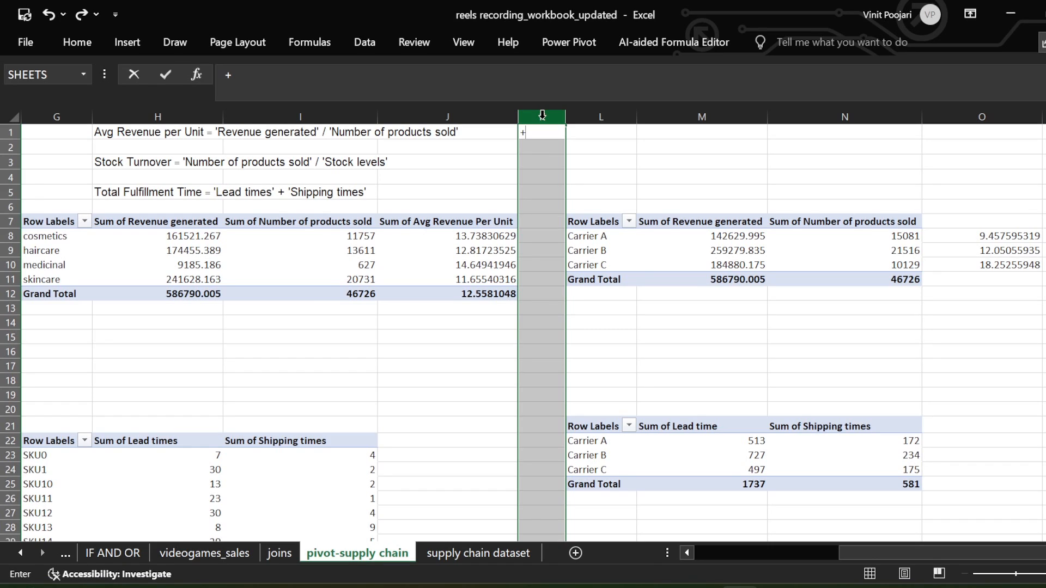
{"action": "right_click", "coordinate": [540, 119]}
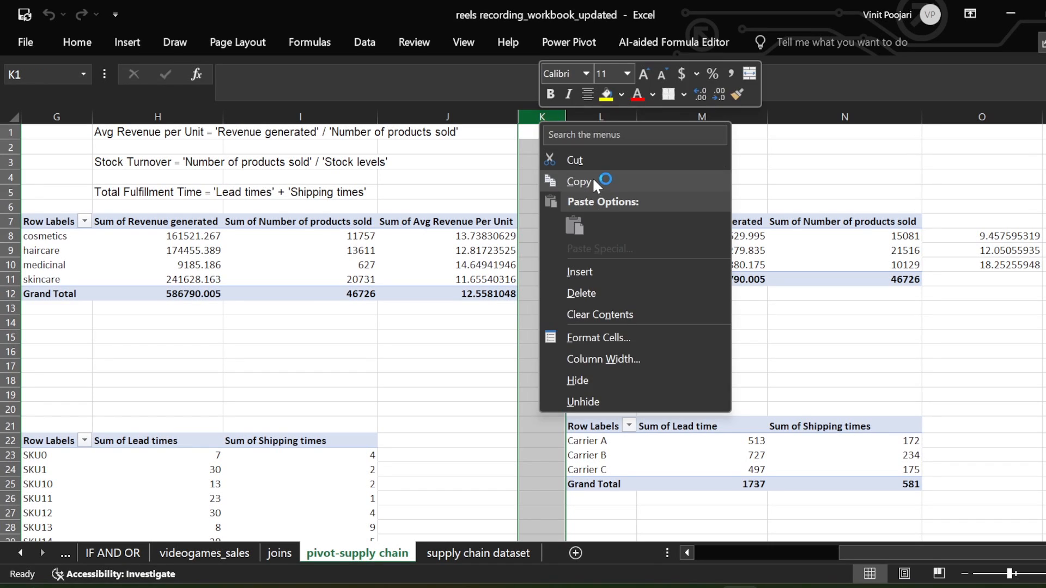
{"action": "left_click", "coordinate": [579, 271]}
{"action": "left_click", "coordinate": [300, 308]}
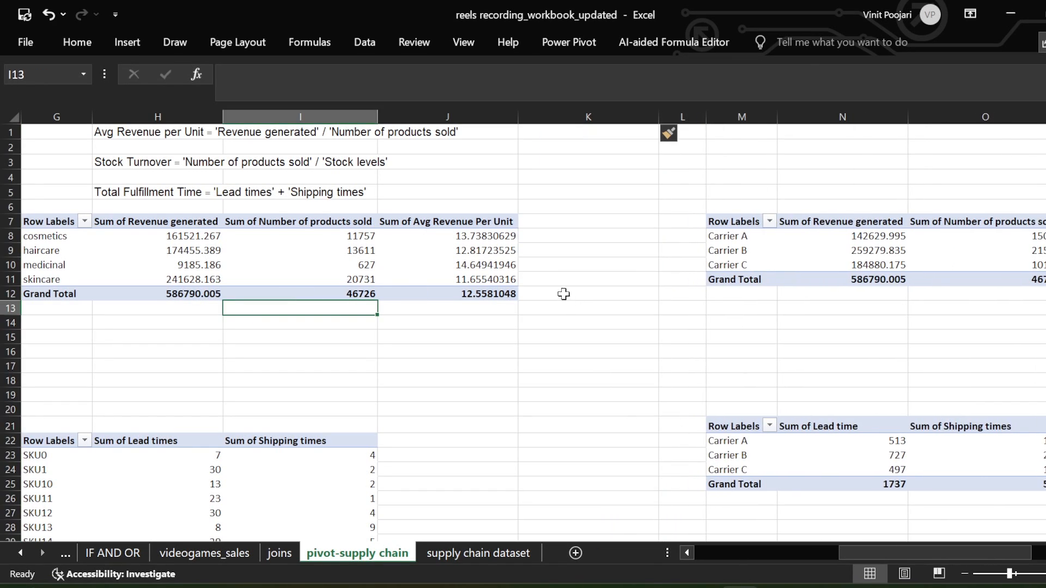
Remove Product type from the pivot table's rows and check the overall revenue, products sold and average revenue values in G8:I8.
{"action": "left_click", "coordinate": [164, 250]}
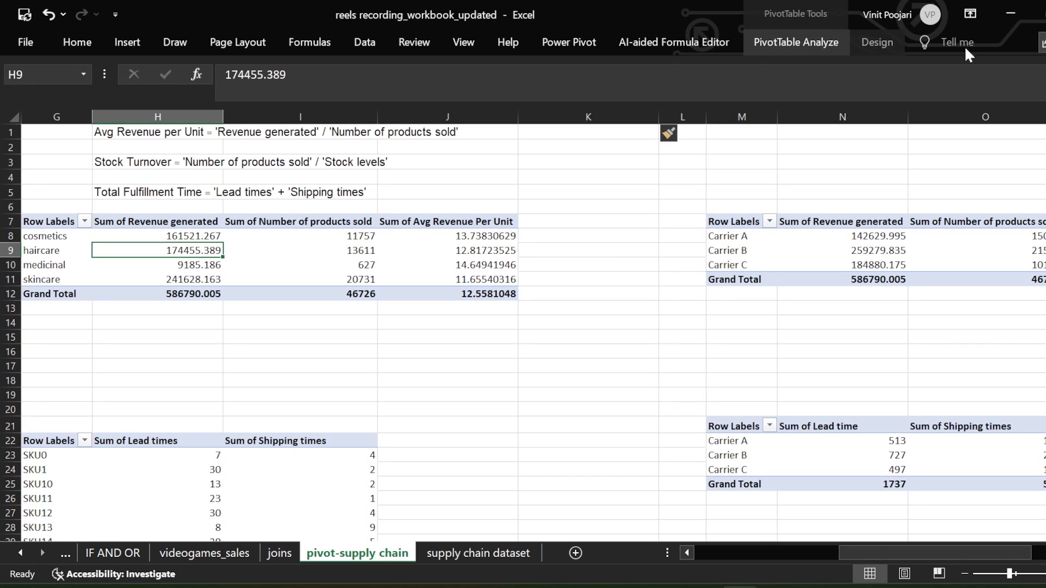
{"action": "left_click", "coordinate": [994, 68]}
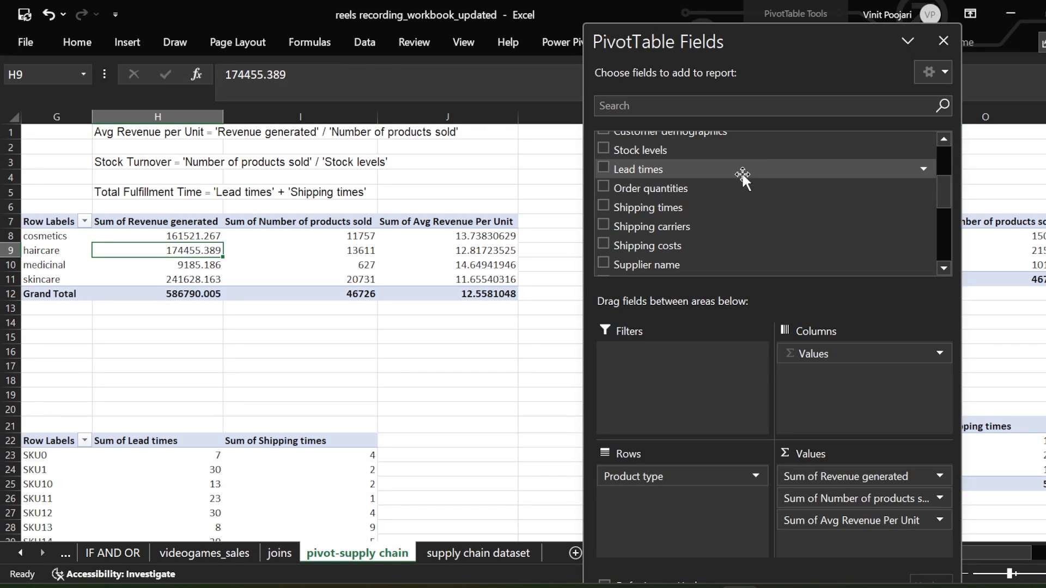
{"action": "scroll", "coordinate": [755, 188], "scroll_direction": "up", "scroll_amount": 3}
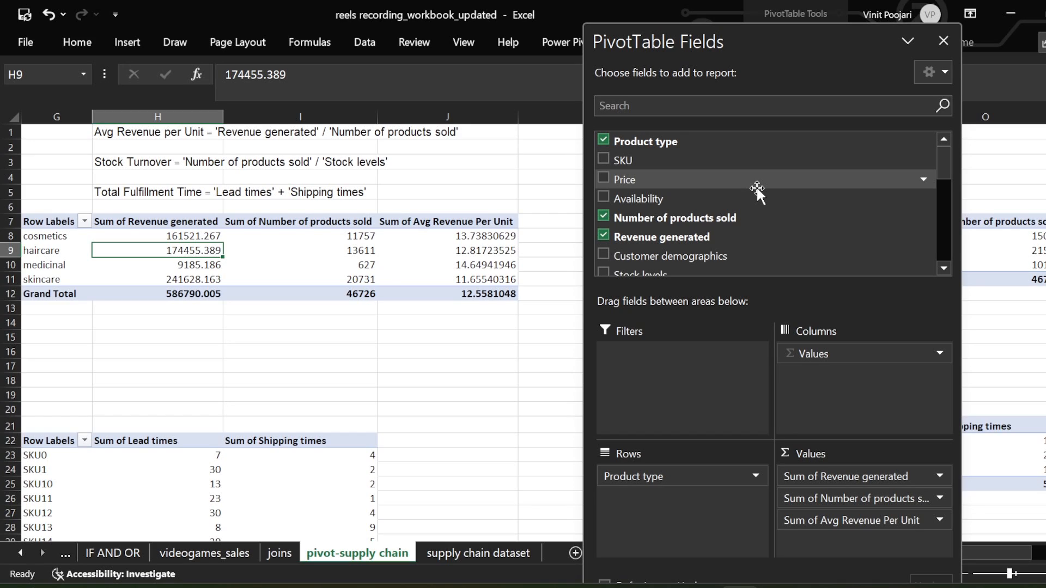
{"action": "scroll", "coordinate": [757, 188], "scroll_direction": "down", "scroll_amount": 1}
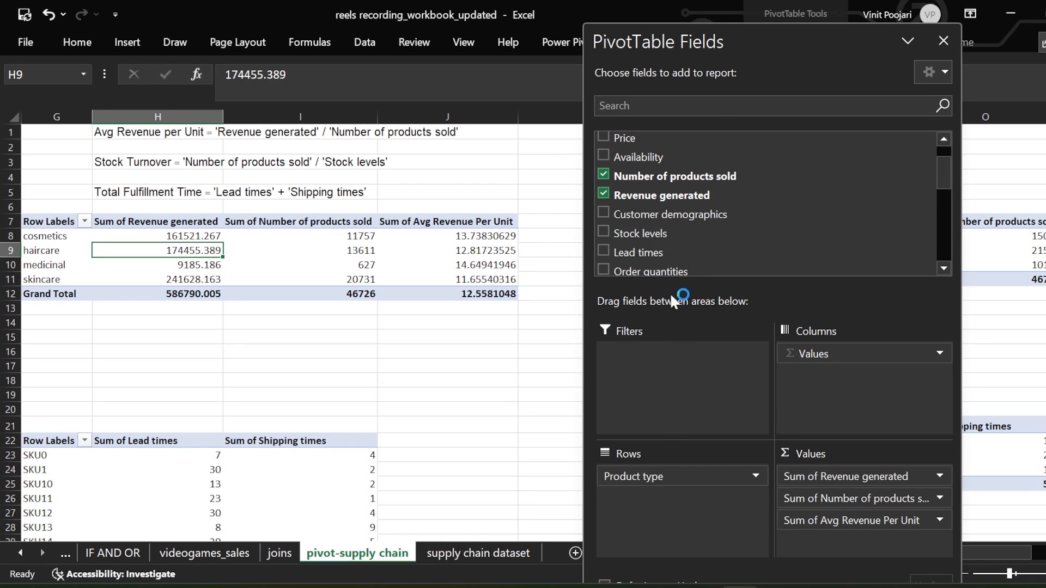
{"action": "left_click_drag", "start_coordinate": [645, 476], "coordinate": [684, 221]}
{"action": "left_click", "coordinate": [419, 249]}
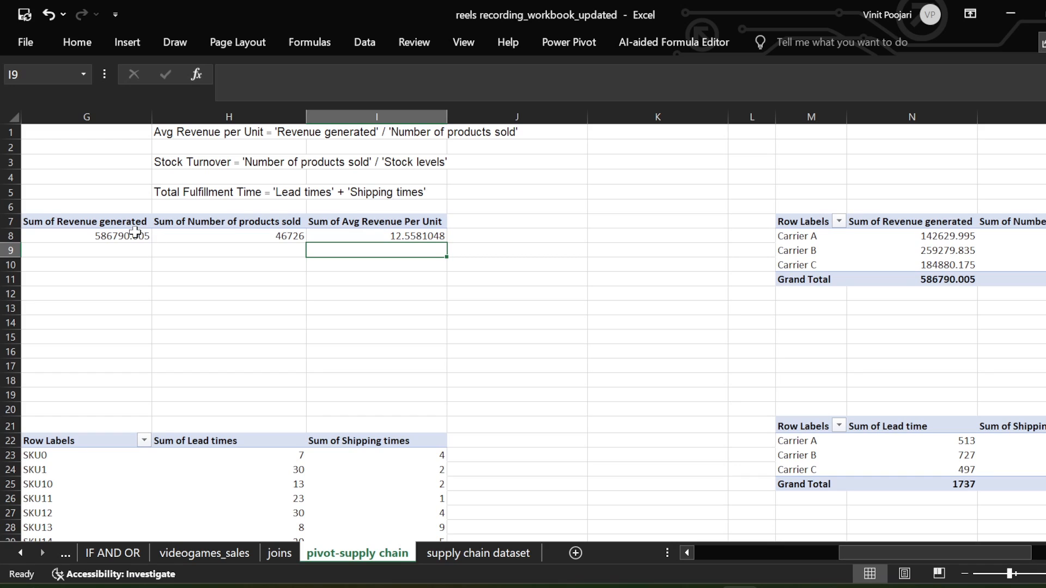
{"action": "left_click", "coordinate": [113, 232]}
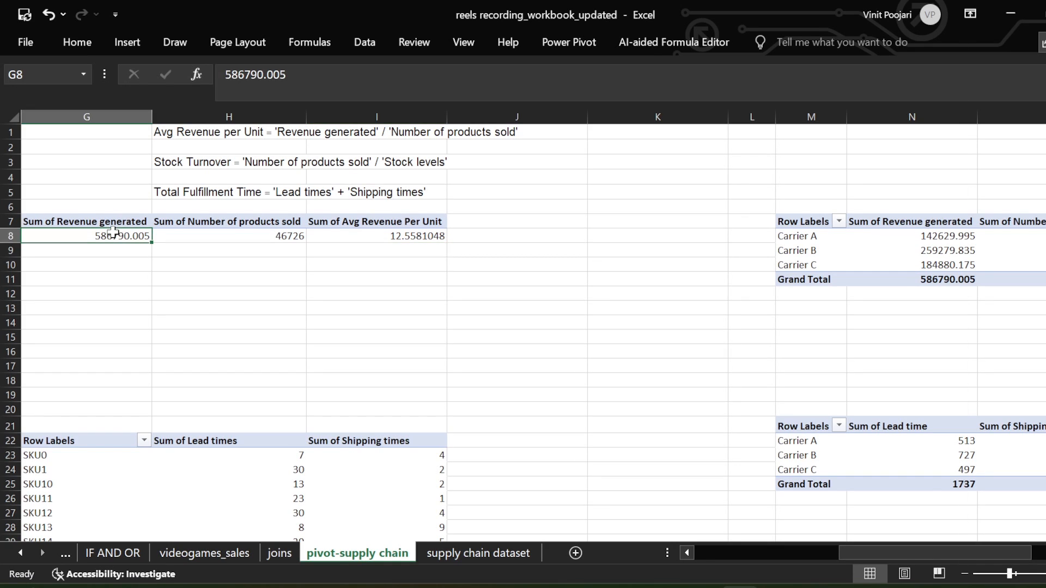
{"action": "left_click", "coordinate": [272, 231]}
{"action": "left_click", "coordinate": [398, 233]}
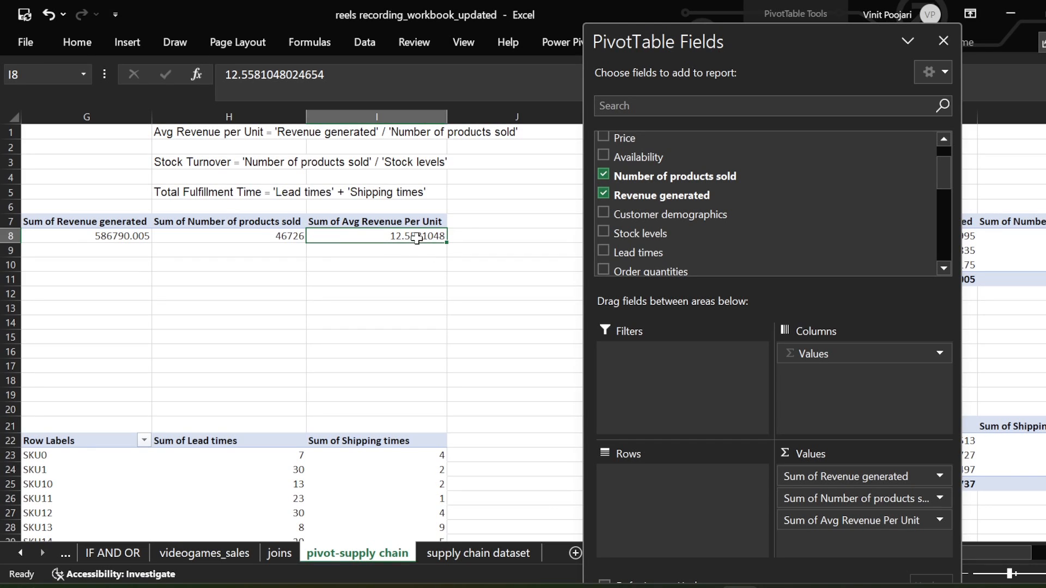
{"action": "left_click", "coordinate": [943, 40]}
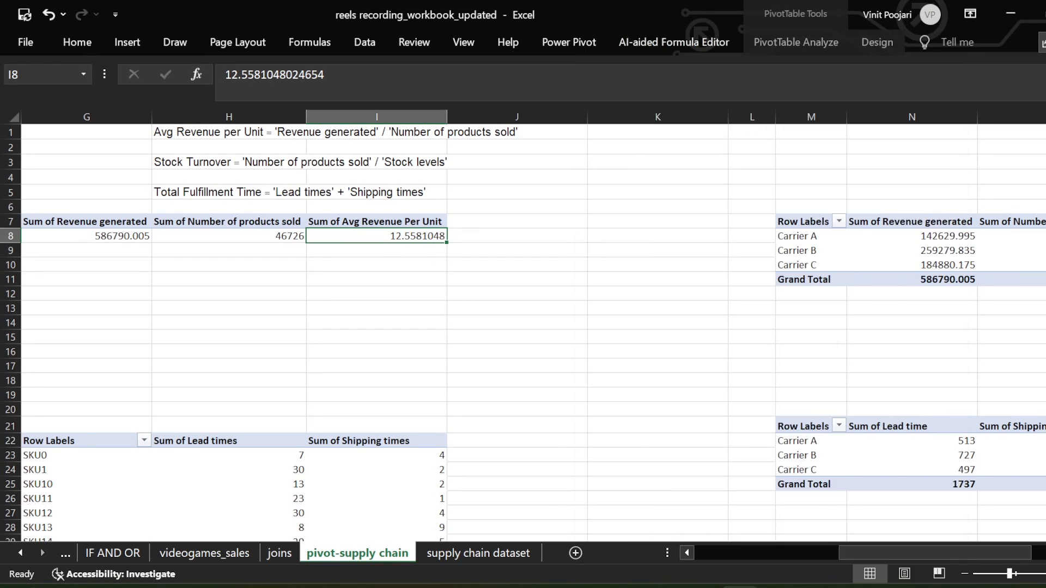
Enter =G8/H8 in J8 and compare its result with the calculated field value in I8.
{"action": "left_click", "coordinate": [550, 243]}
{"action": "type", "text": "="}
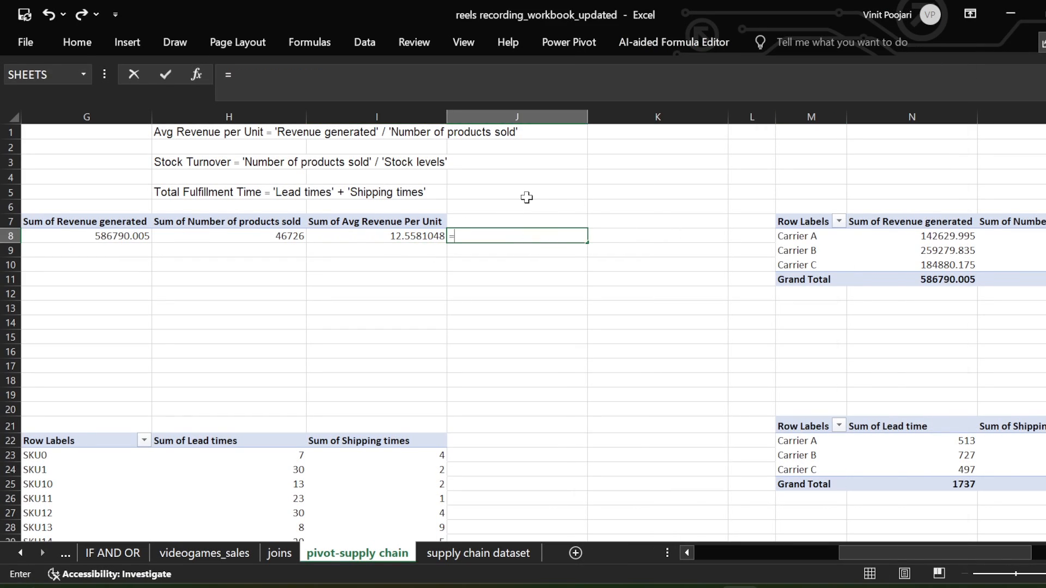
{"action": "type", "text": "G8"}
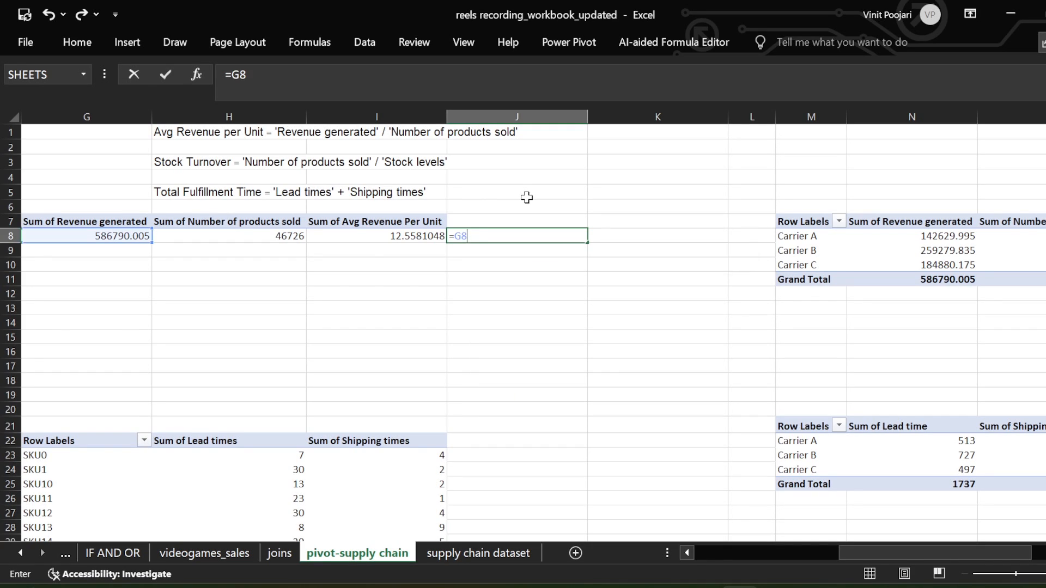
{"action": "type", "text": ".h"}
{"action": "key", "text": "BackSpace"}
{"action": "key", "text": "BackSpace"}
{"action": "type", "text": "/h8"}
{"action": "key", "text": "Return"}
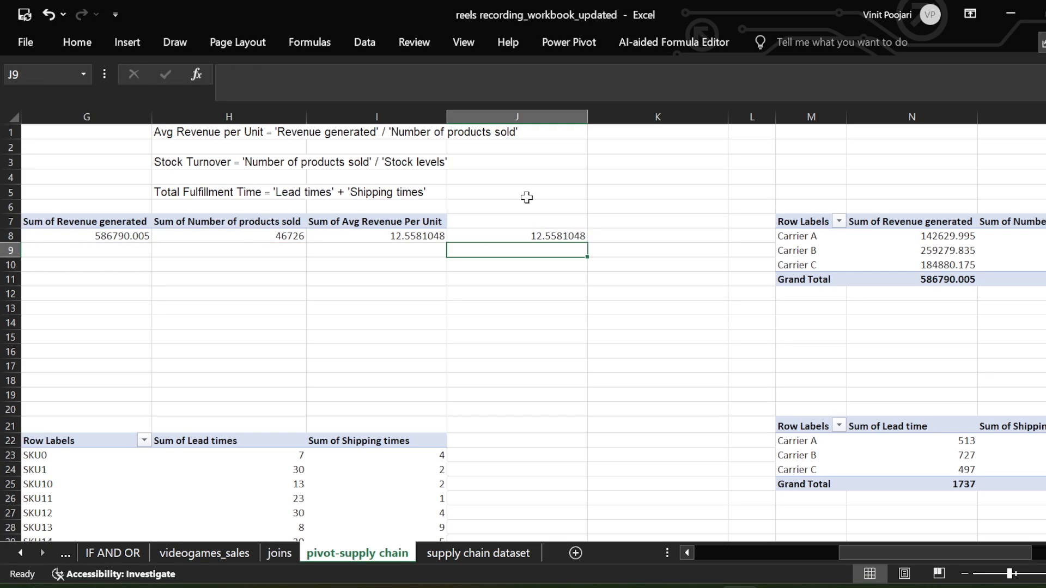
{"action": "left_click", "coordinate": [540, 236]}
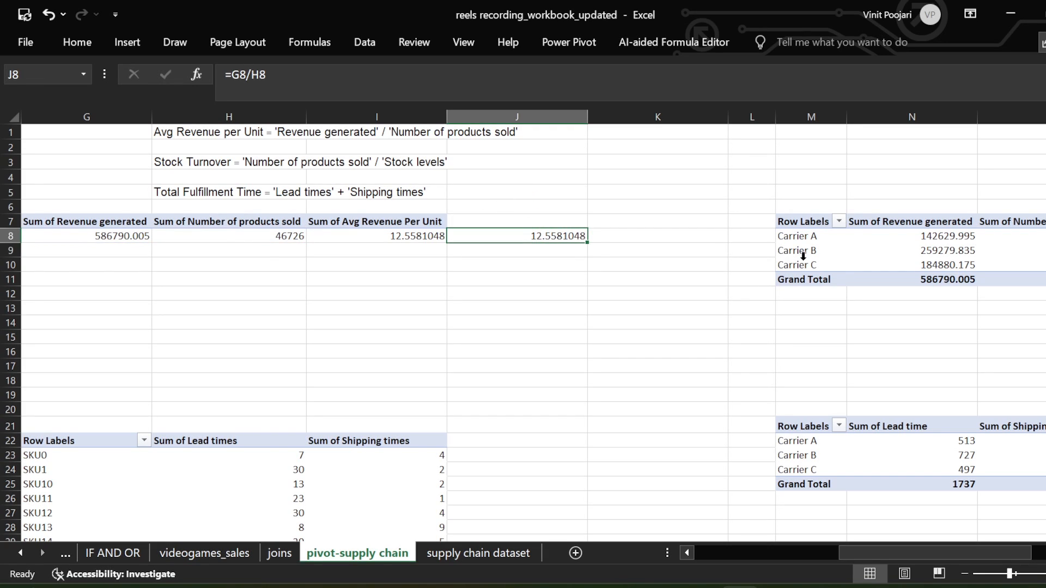
{"action": "left_click", "coordinate": [418, 236]}
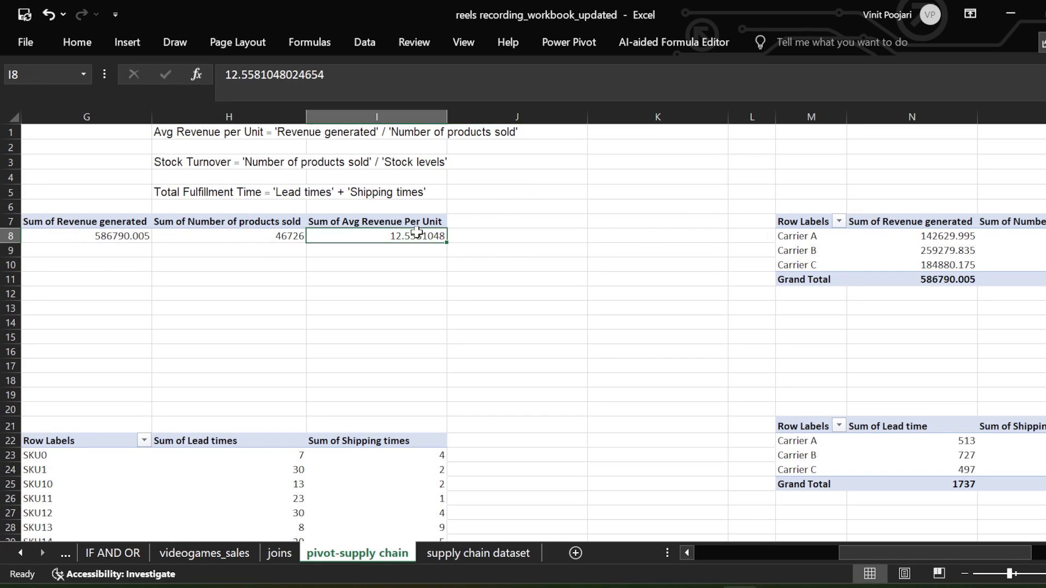
Add Customer demographics to the rows of the pivot table at G7 and check the average revenue per unit values.
{"action": "left_click", "coordinate": [131, 222]}
{"action": "left_click", "coordinate": [795, 42]}
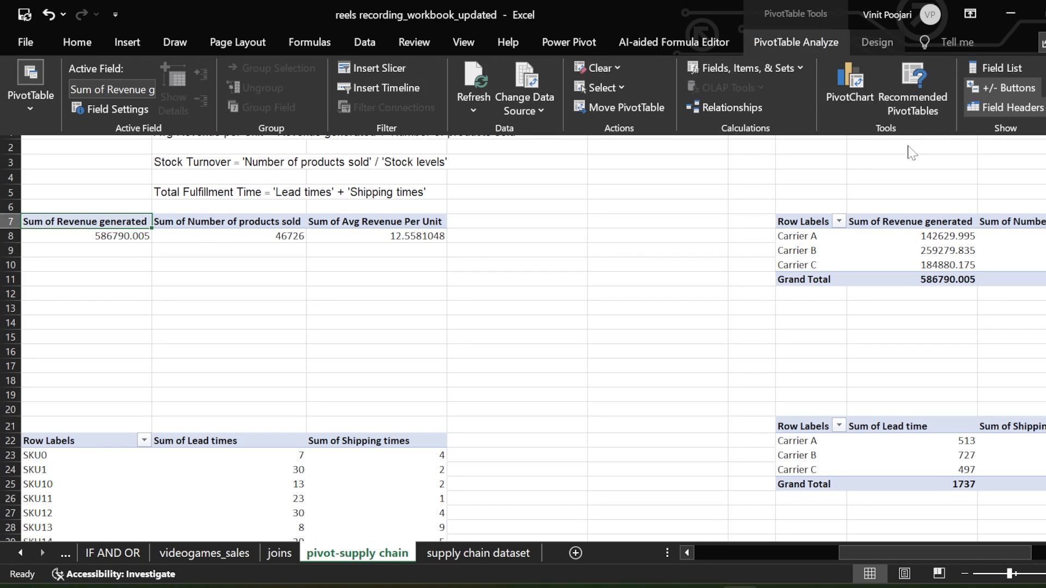
{"action": "left_click", "coordinate": [998, 69]}
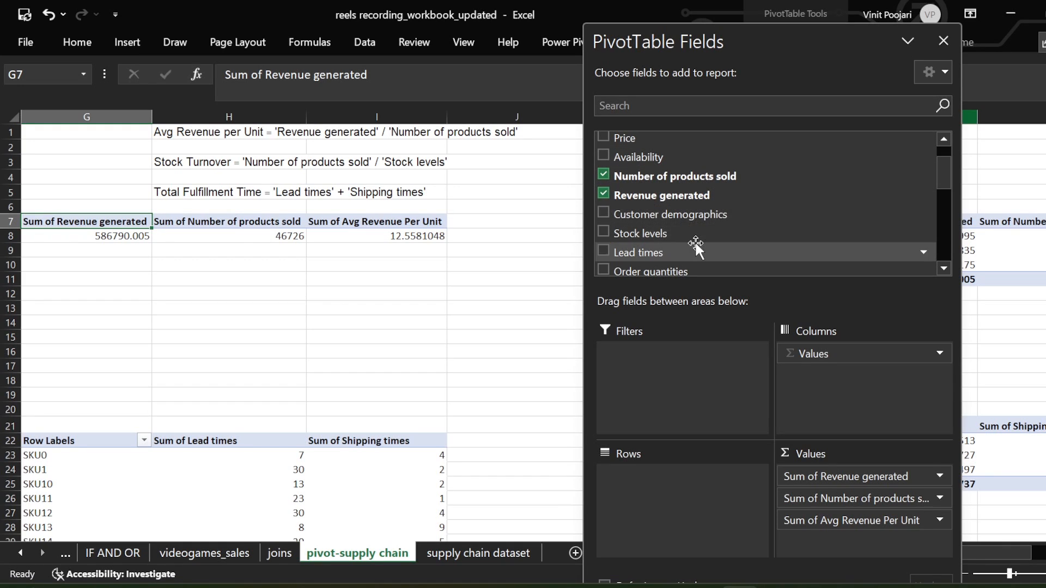
{"action": "left_click_drag", "start_coordinate": [703, 220], "coordinate": [664, 479]}
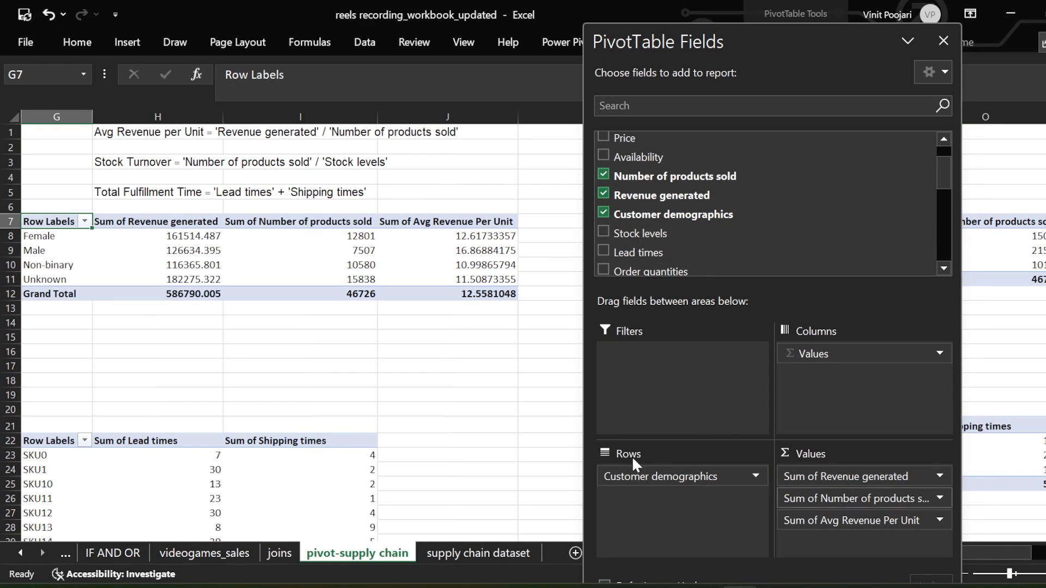
{"action": "left_click", "coordinate": [364, 384]}
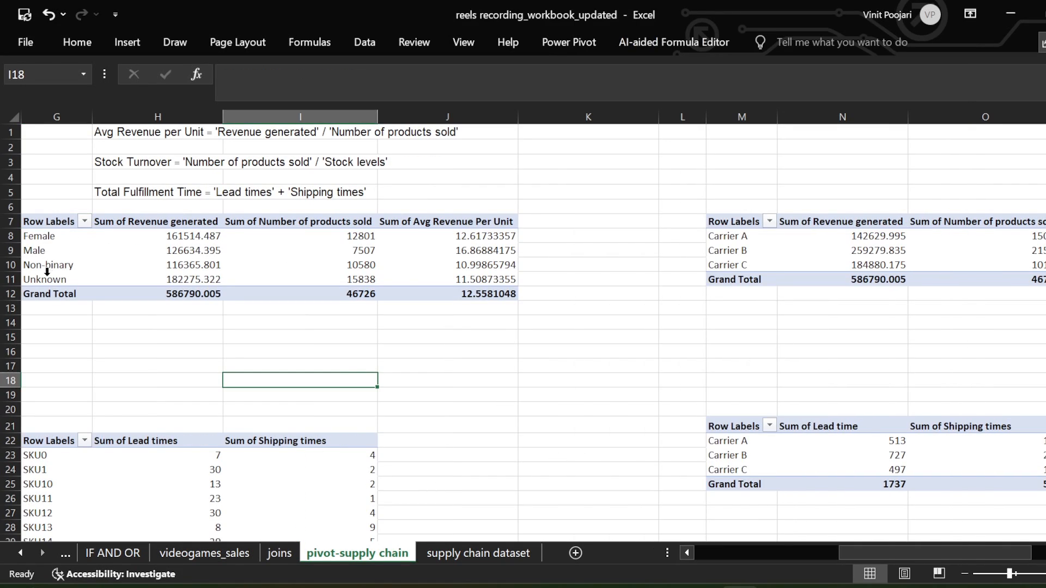
{"action": "left_click_drag", "start_coordinate": [496, 236], "coordinate": [501, 293]}
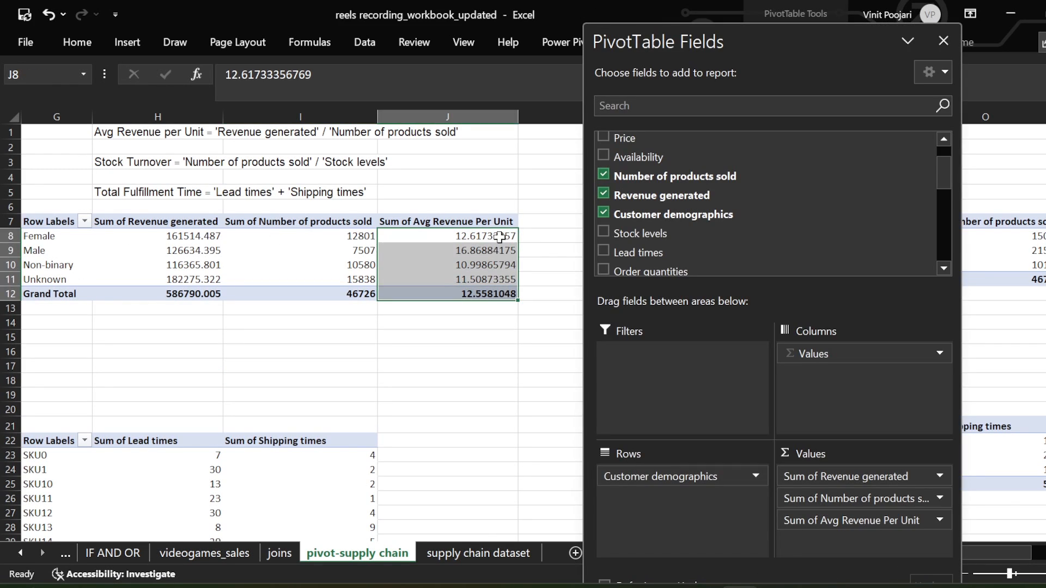
{"action": "left_click", "coordinate": [500, 236]}
{"action": "left_click", "coordinate": [945, 38]}
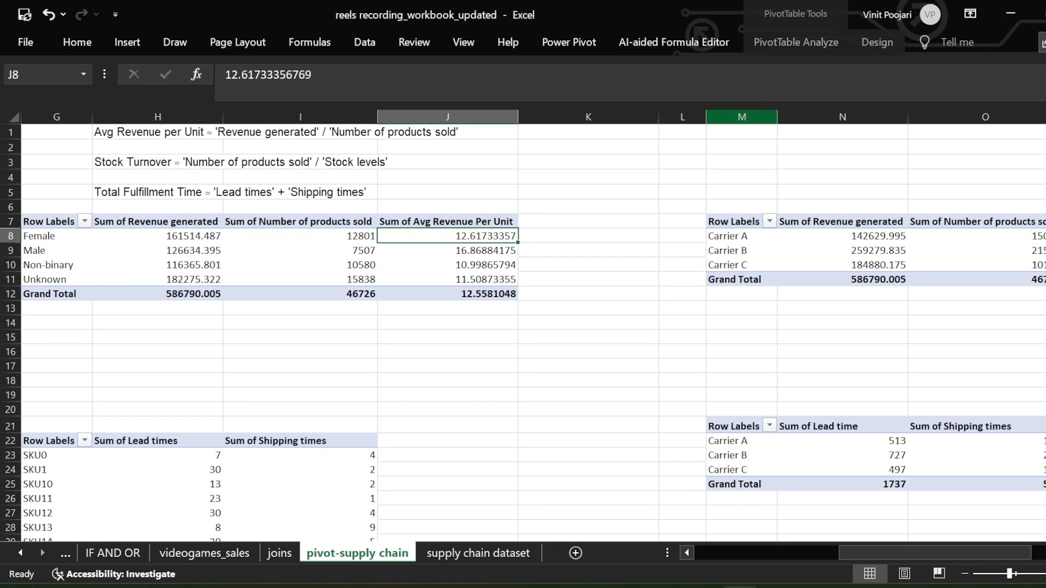
Try to add Product type as a second row field under Customer demographics.
{"action": "left_click", "coordinate": [795, 42]}
{"action": "left_click", "coordinate": [998, 73]}
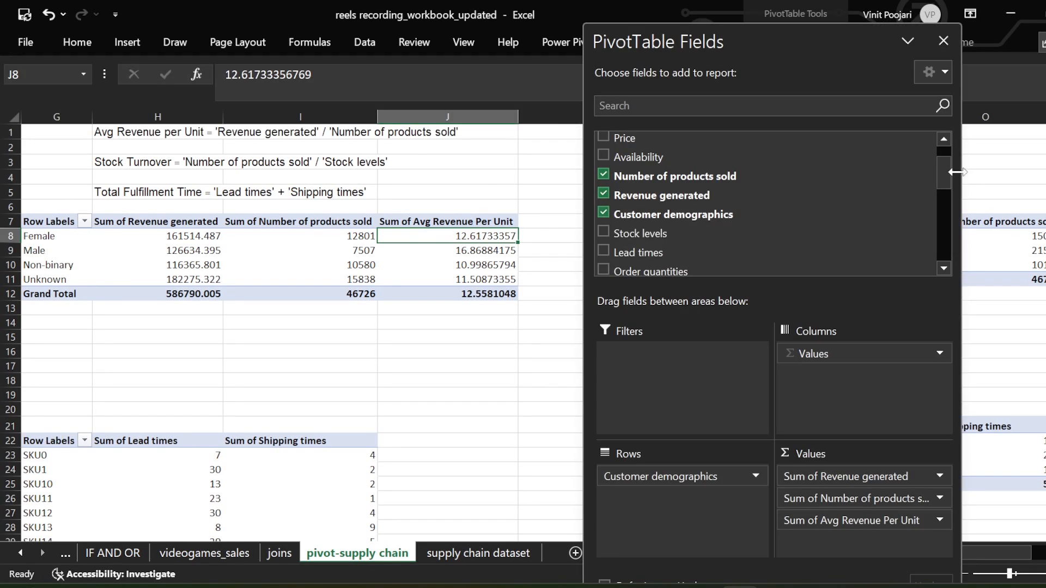
{"action": "scroll", "coordinate": [762, 206], "scroll_direction": "up", "scroll_amount": 1}
{"action": "left_click_drag", "start_coordinate": [661, 151], "coordinate": [766, 518]}
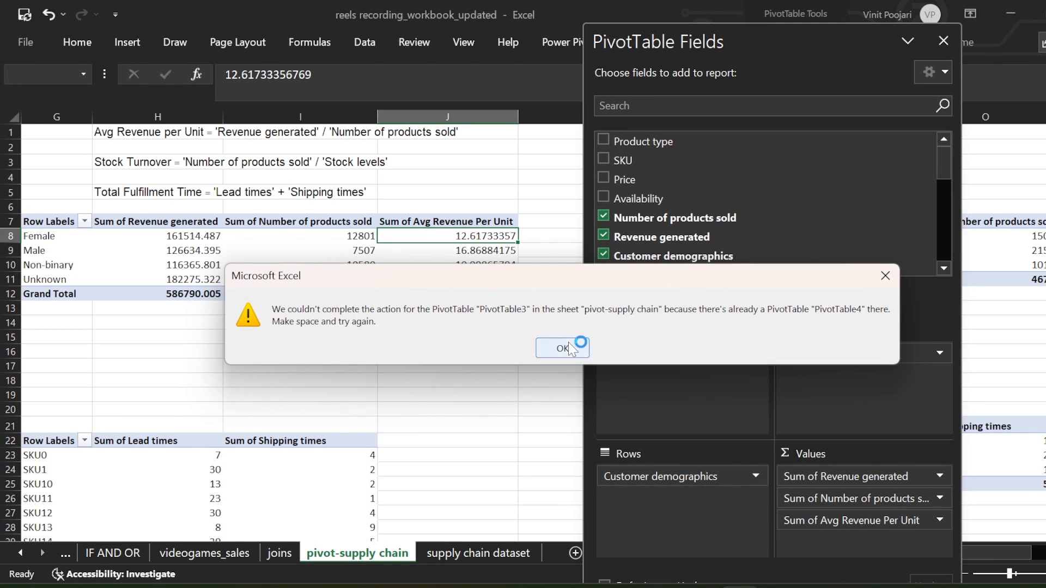
{"action": "left_click", "coordinate": [562, 347]}
Insert three blocks of six blank rows at rows 14 to 19 to make space below the customer demographics pivot table.
{"action": "left_click", "coordinate": [301, 365]}
{"action": "left_click_drag", "start_coordinate": [12, 323], "coordinate": [12, 395]}
{"action": "right_click", "coordinate": [12, 395]}
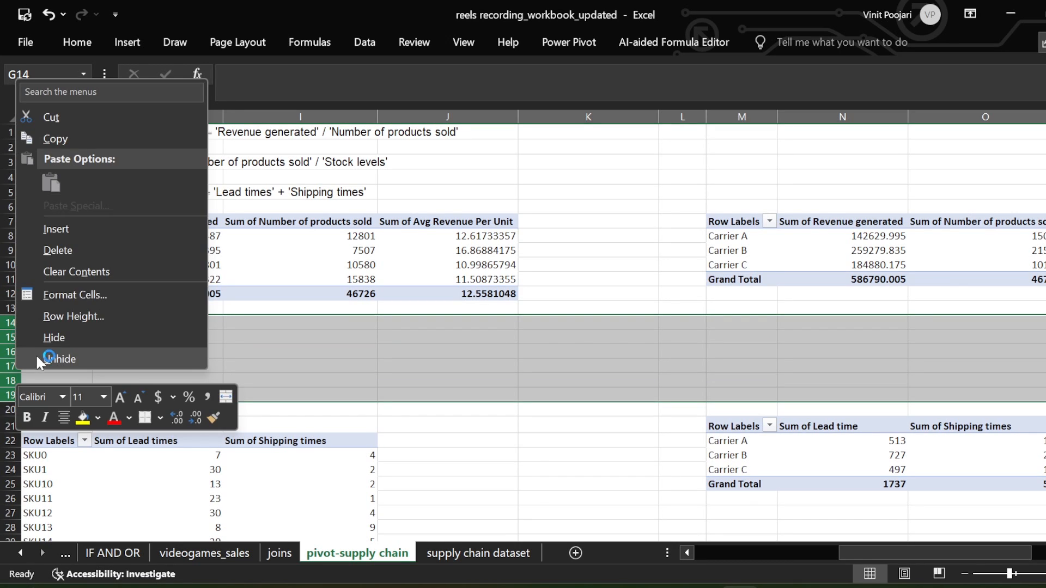
{"action": "left_click", "coordinate": [76, 229]}
{"action": "right_click", "coordinate": [12, 366]}
{"action": "left_click", "coordinate": [55, 196]}
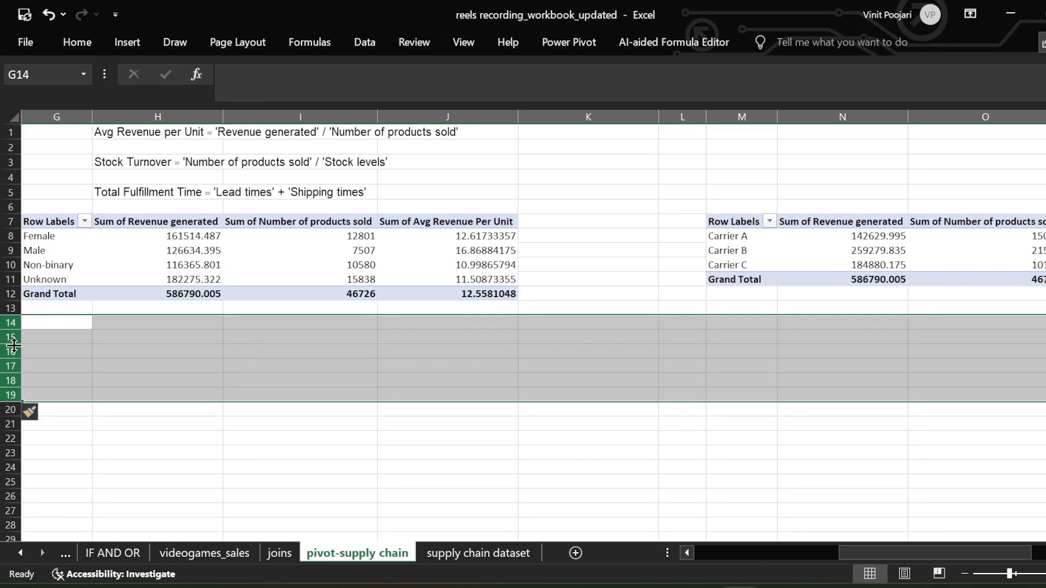
{"action": "right_click", "coordinate": [13, 345]}
{"action": "left_click", "coordinate": [77, 206]}
Add Product type to the pivot table's rows beneath Customer demographics.
{"action": "left_click", "coordinate": [361, 265]}
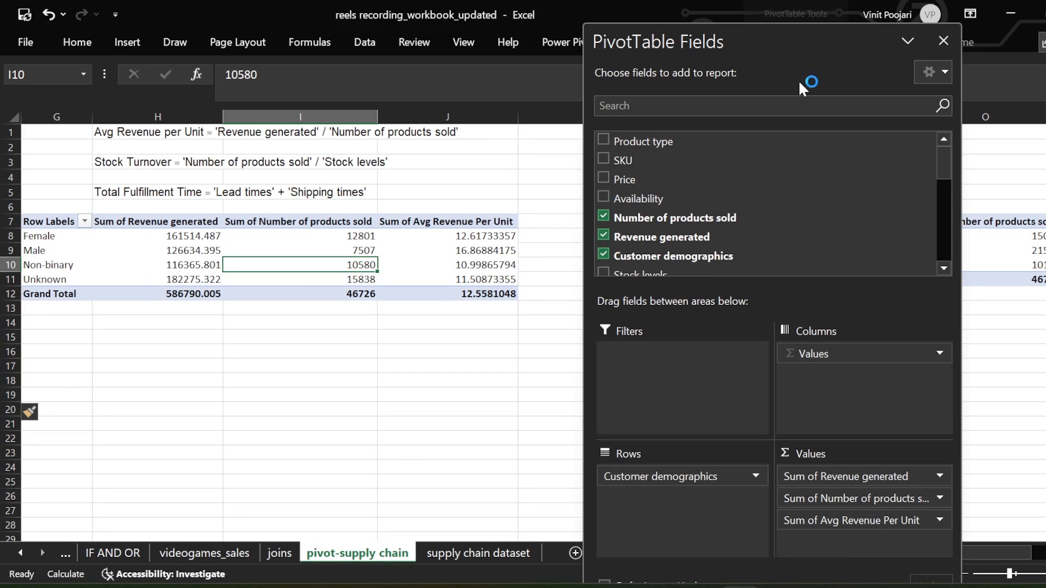
{"action": "scroll", "coordinate": [719, 204], "scroll_direction": "down", "scroll_amount": 4}
{"action": "scroll", "coordinate": [725, 213], "scroll_direction": "up", "scroll_amount": 3}
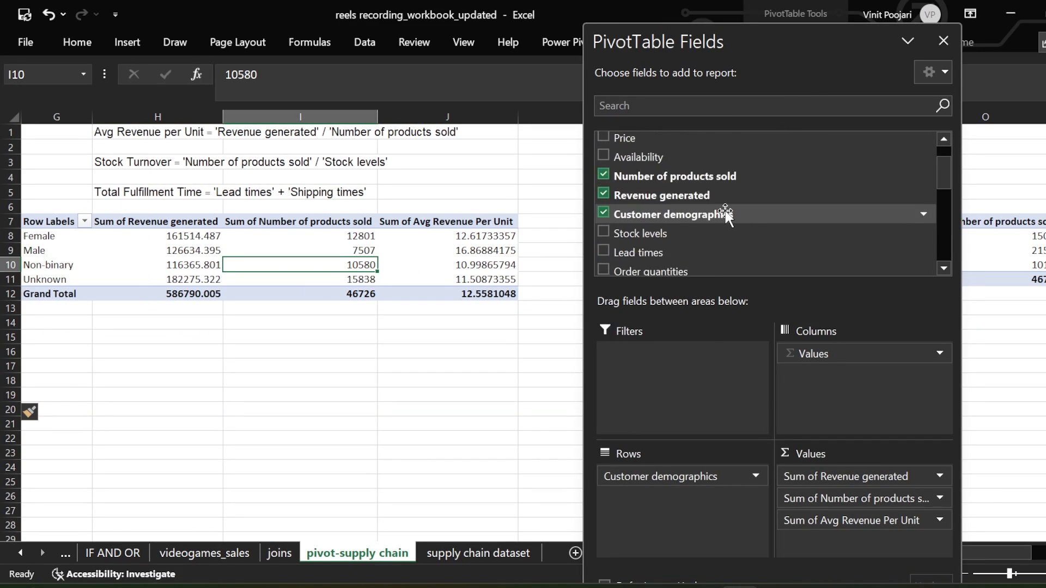
{"action": "scroll", "coordinate": [725, 211], "scroll_direction": "up", "scroll_amount": 2}
{"action": "left_click_drag", "start_coordinate": [693, 141], "coordinate": [687, 512]}
{"action": "left_click", "coordinate": [327, 306]}
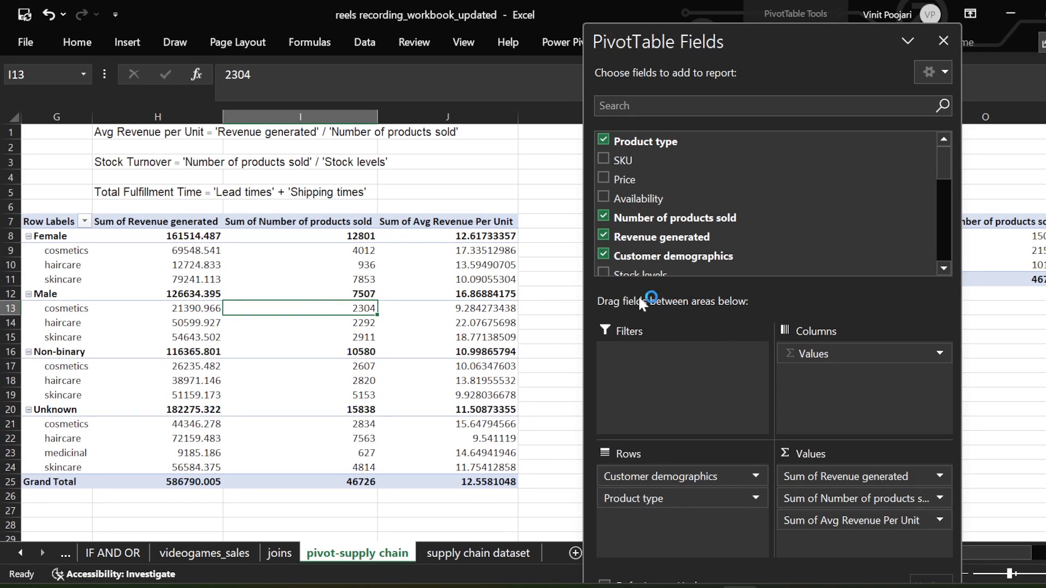
Close the field list and review average revenue per unit for each product type within the demographic groups in J9:J24.
{"action": "left_click", "coordinate": [942, 40]}
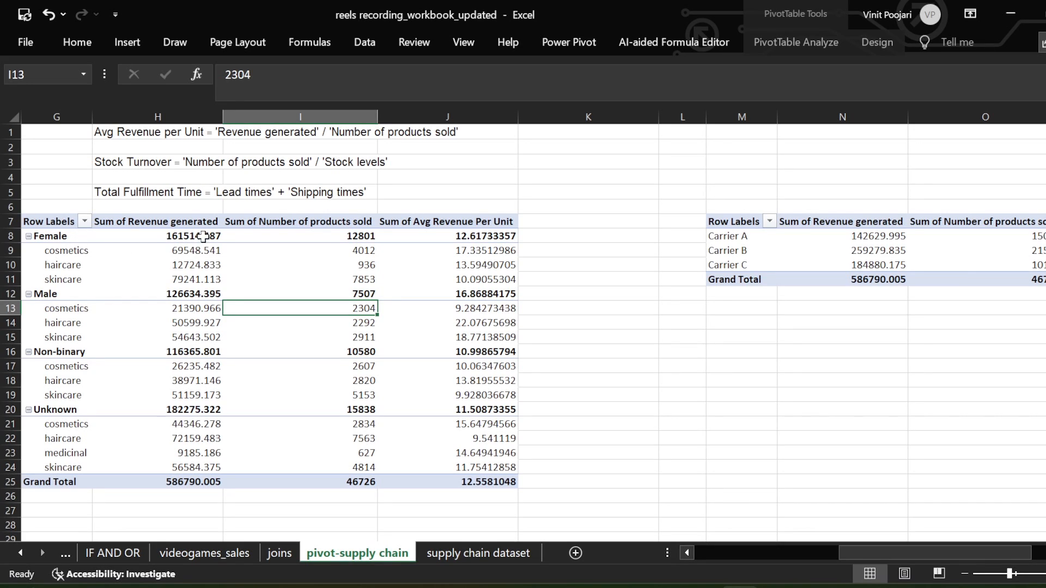
{"action": "left_click_drag", "start_coordinate": [496, 256], "coordinate": [490, 466]}
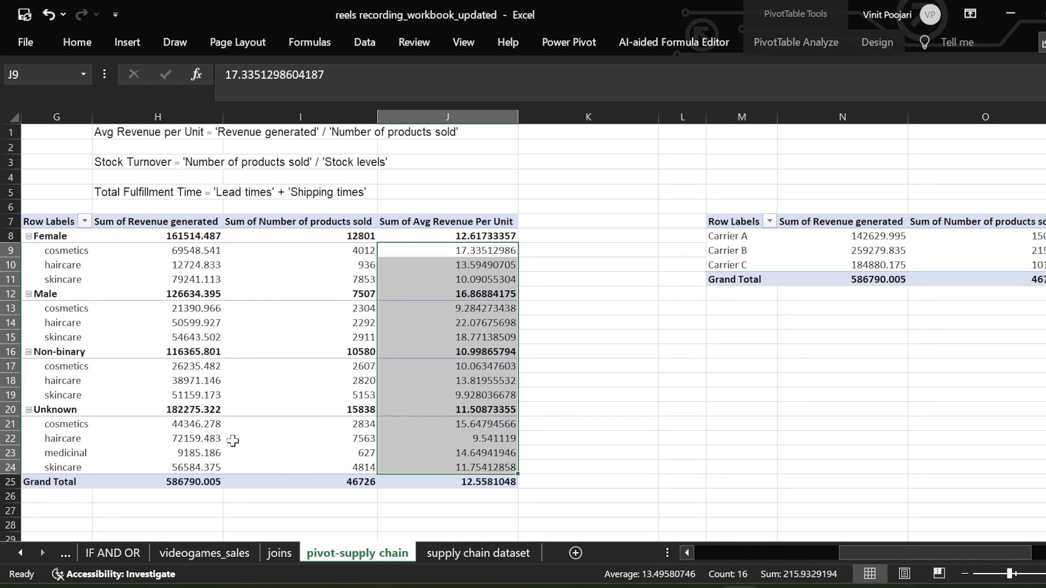
{"action": "left_click", "coordinate": [248, 411]}
{"action": "left_click", "coordinate": [410, 318]}
{"action": "left_click", "coordinate": [174, 278]}
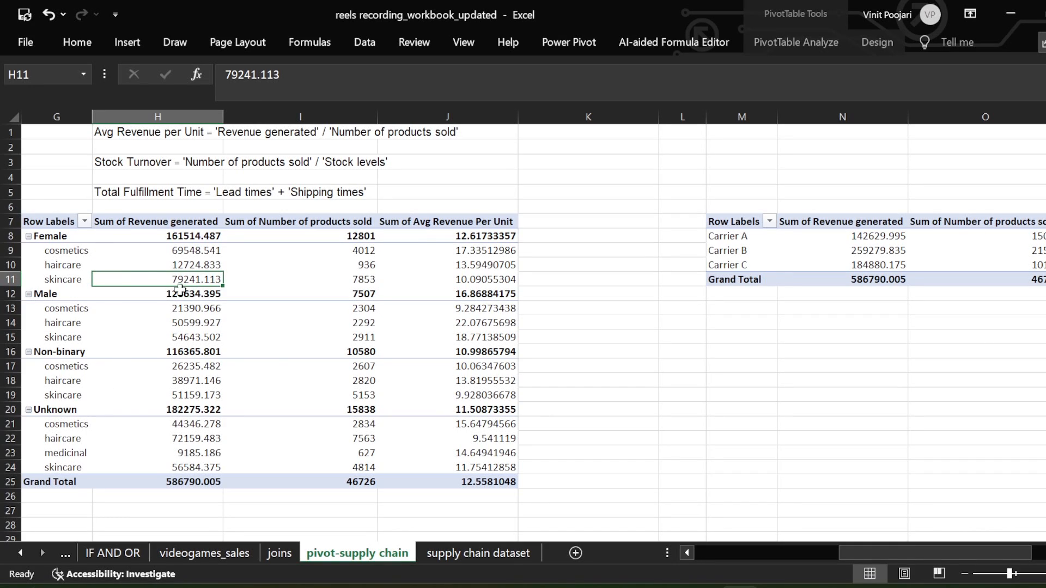
{"action": "mouse_move", "coordinate": [174, 294]}
{"action": "mouse_move", "coordinate": [388, 269]}
Delete the adjacent-cell formulas in column P beside the shipping carriers pivot table.
{"action": "left_click_drag", "start_coordinate": [756, 238], "coordinate": [757, 264]}
{"action": "left_click_drag", "start_coordinate": [855, 552], "coordinate": [962, 551]}
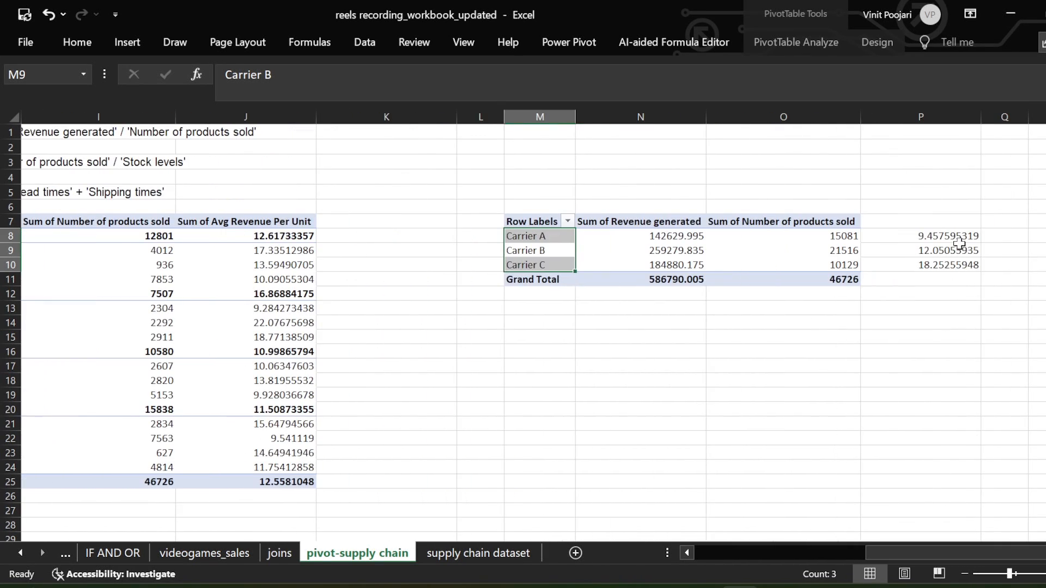
{"action": "left_click_drag", "start_coordinate": [962, 241], "coordinate": [957, 305]}
{"action": "key", "text": "Delete"}
{"action": "left_click", "coordinate": [758, 308]}
Add the Avg Revenue Per Unit calculated field to the values of the shipping carriers pivot table.
{"action": "left_click", "coordinate": [785, 251]}
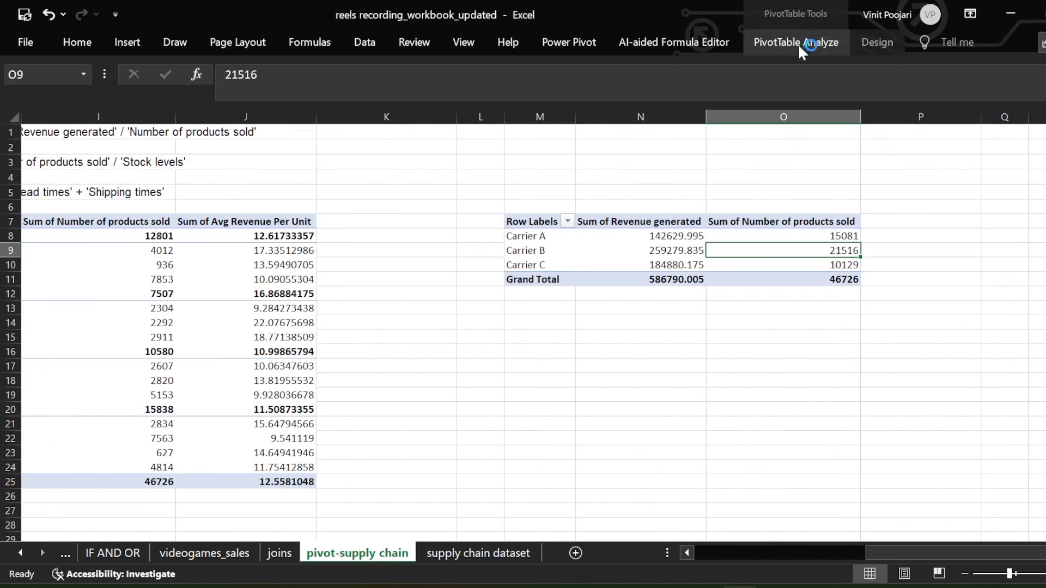
{"action": "left_click", "coordinate": [797, 42]}
{"action": "left_click", "coordinate": [997, 68]}
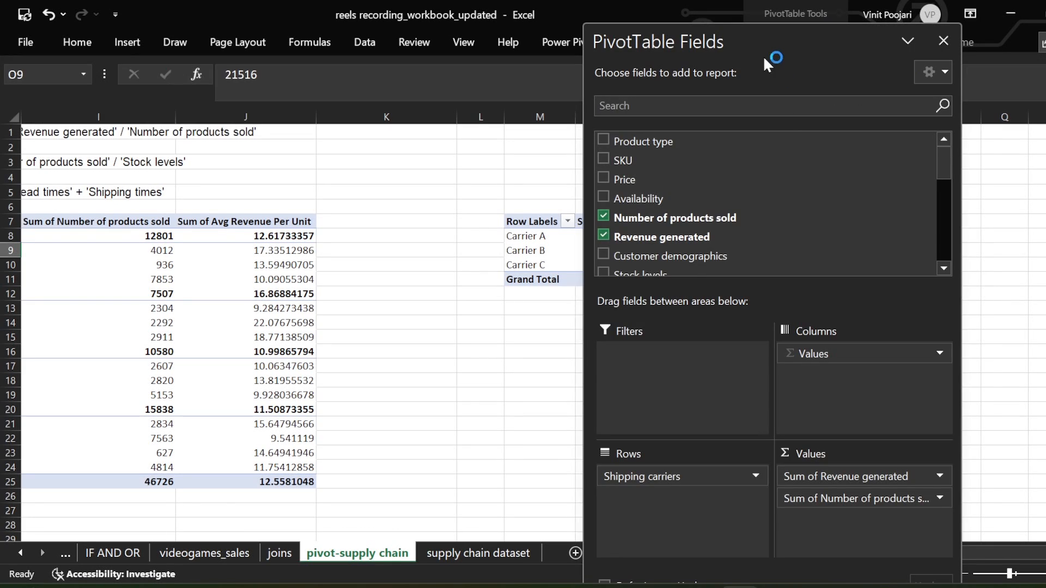
{"action": "left_click_drag", "start_coordinate": [763, 46], "coordinate": [287, 30]}
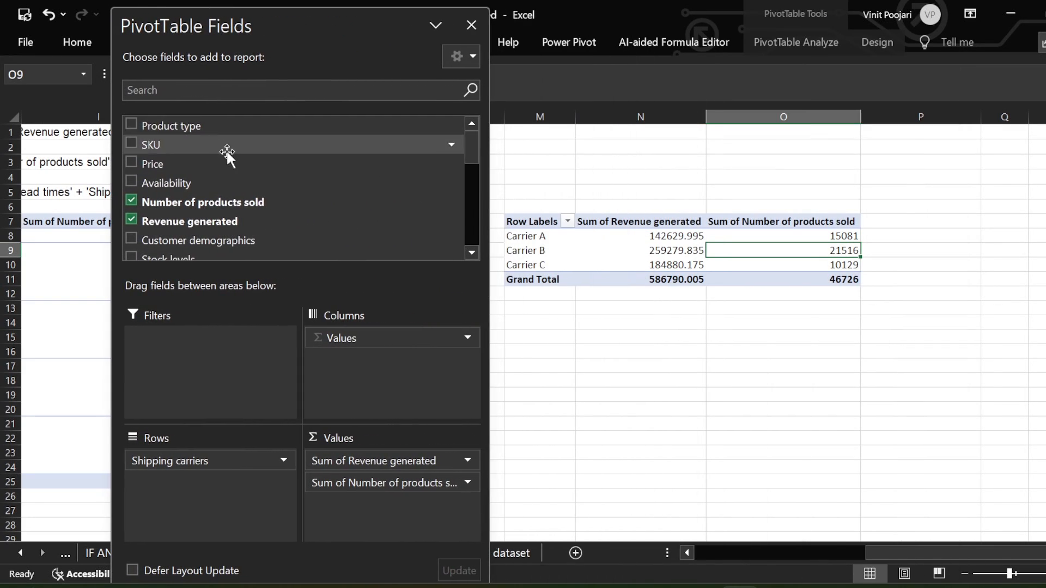
{"action": "scroll", "coordinate": [234, 163], "scroll_direction": "down", "scroll_amount": 6}
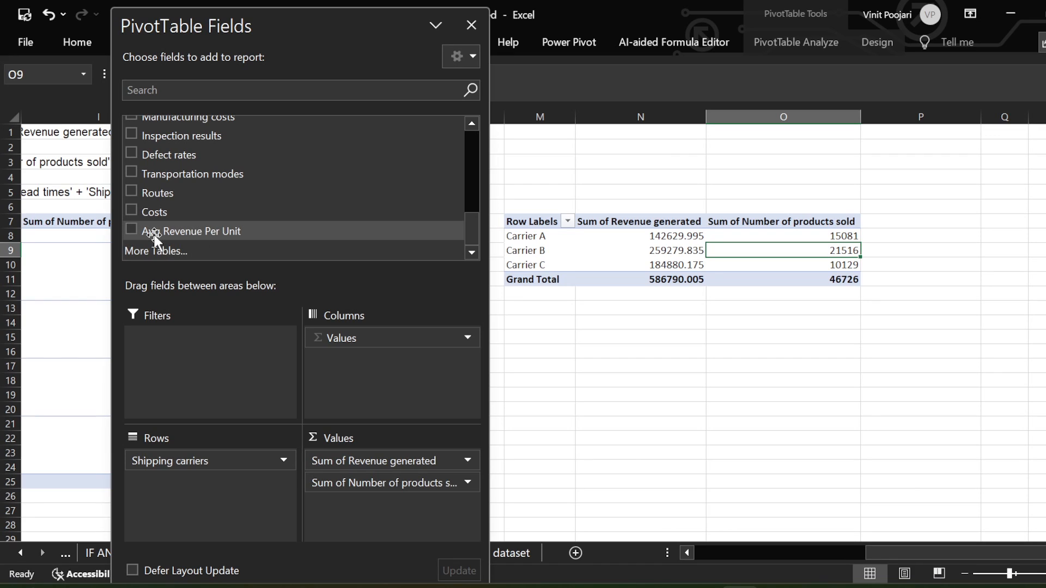
{"action": "left_click_drag", "start_coordinate": [241, 235], "coordinate": [362, 509]}
{"action": "left_click", "coordinate": [973, 250]}
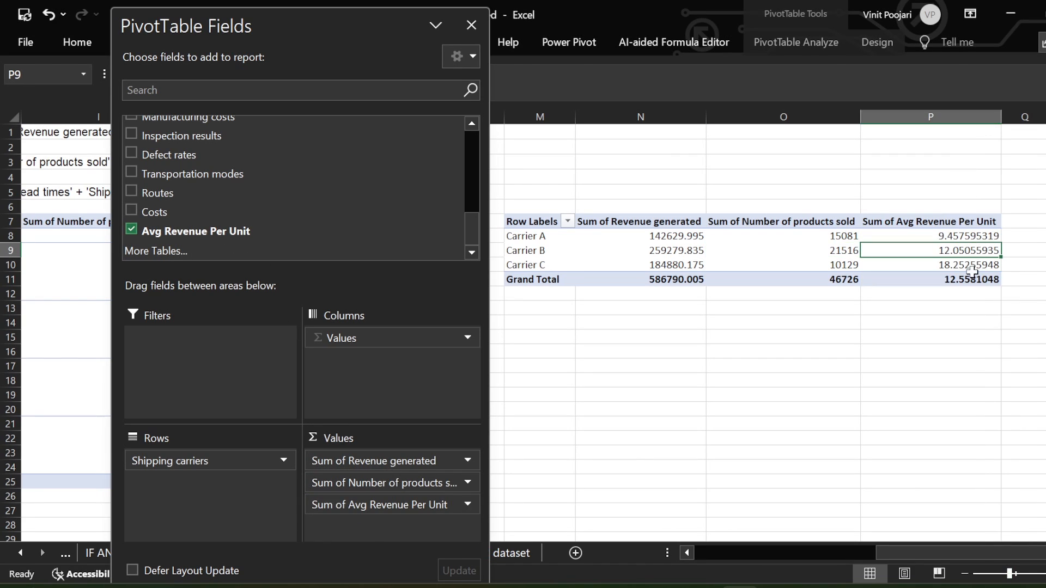
{"action": "left_click", "coordinate": [471, 25]}
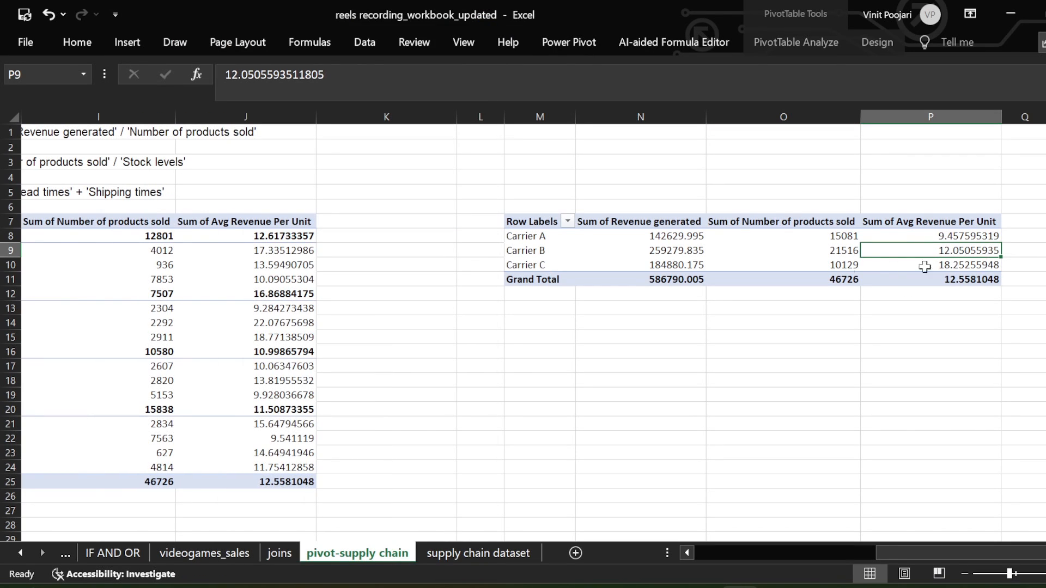
Compare the carriers' average revenue per unit with their revenue and products sold, and look over the neighbouring pivot tables.
{"action": "left_click", "coordinate": [873, 224]}
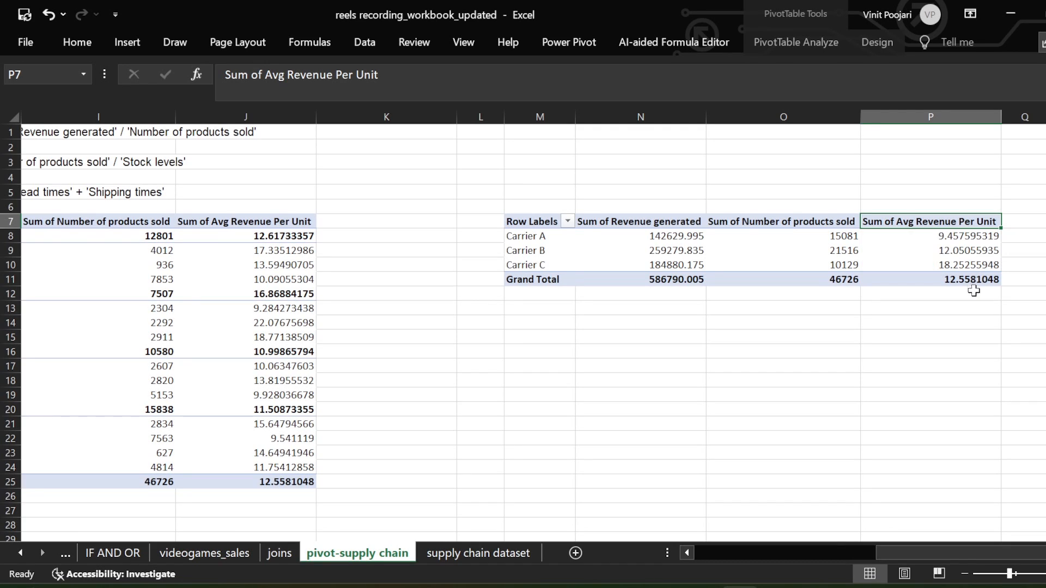
{"action": "left_click", "coordinate": [972, 235]}
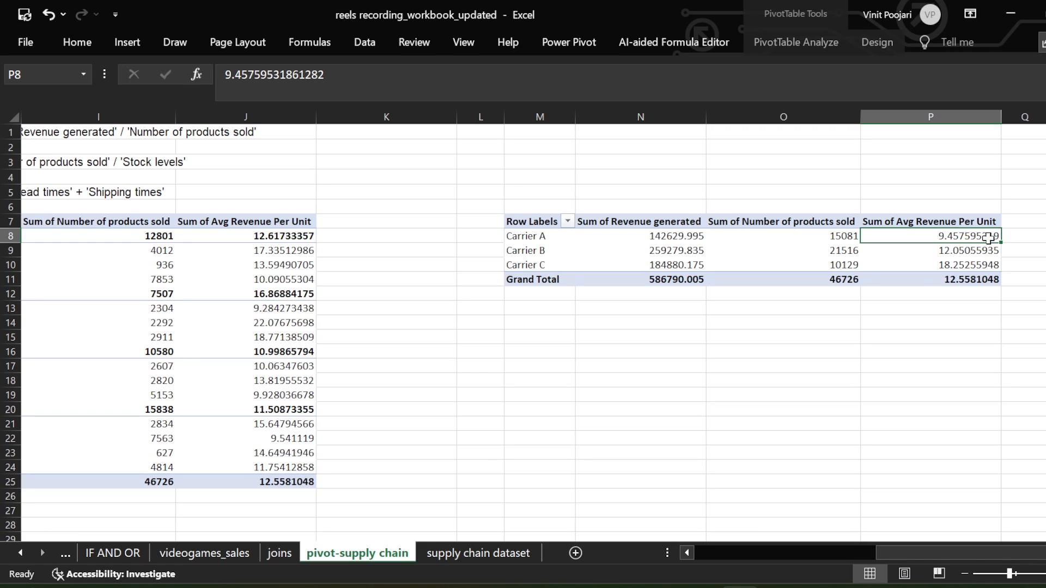
{"action": "mouse_move", "coordinate": [674, 236]}
{"action": "left_mouse_down"}
{"action": "mouse_move", "coordinate": [796, 240]}
{"action": "mouse_move", "coordinate": [673, 243]}
{"action": "left_mouse_up"}
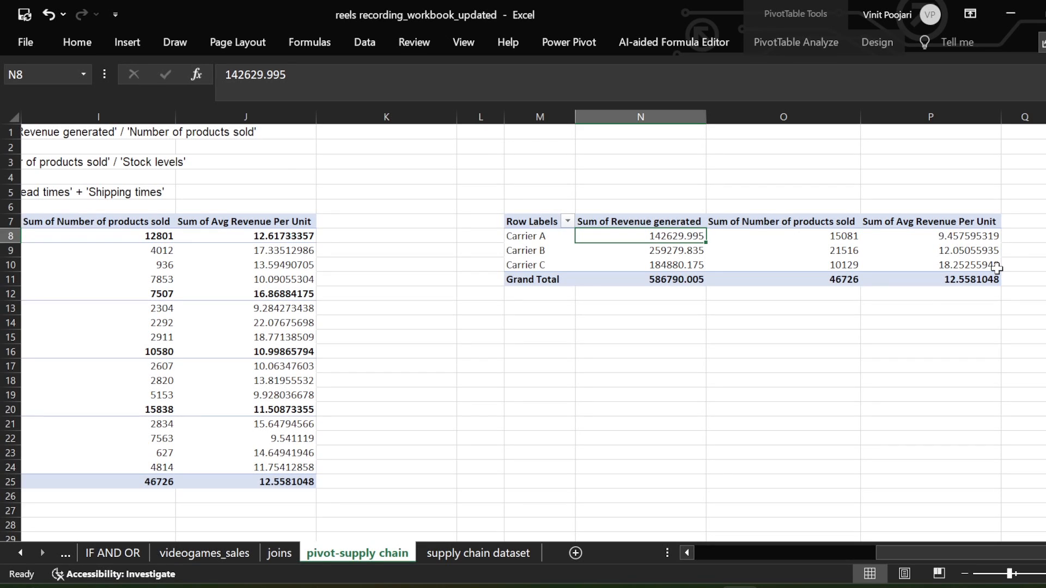
{"action": "left_click", "coordinate": [823, 249]}
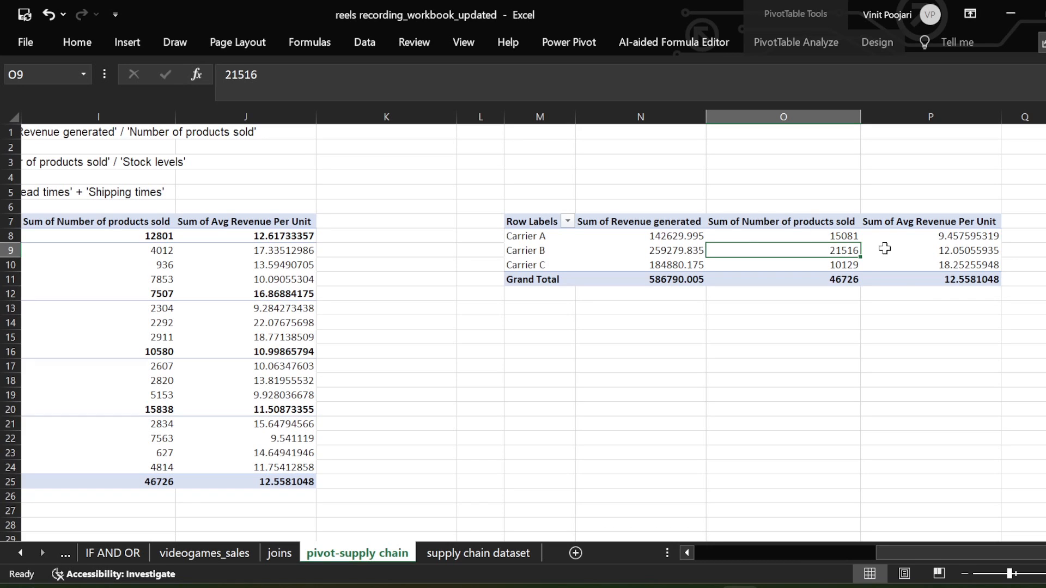
{"action": "left_click", "coordinate": [940, 244]}
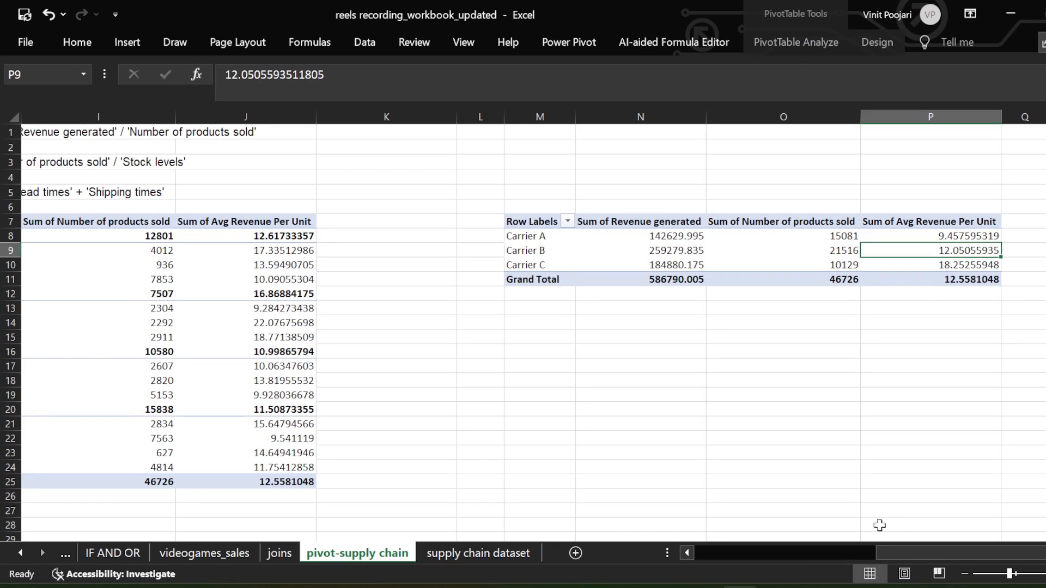
{"action": "left_click_drag", "start_coordinate": [905, 553], "coordinate": [660, 564]}
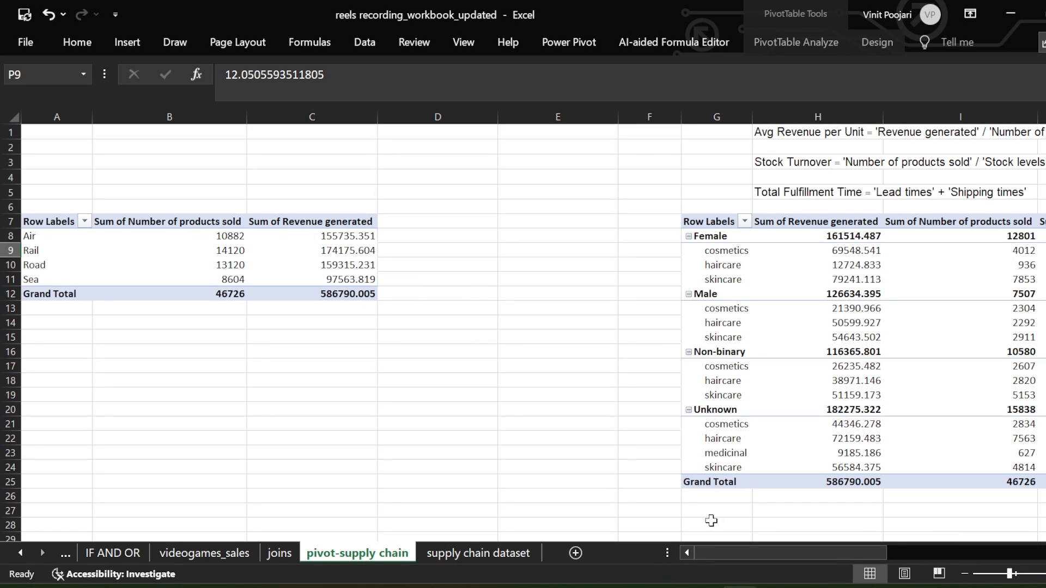
{"action": "left_click_drag", "start_coordinate": [714, 554], "coordinate": [866, 567]}
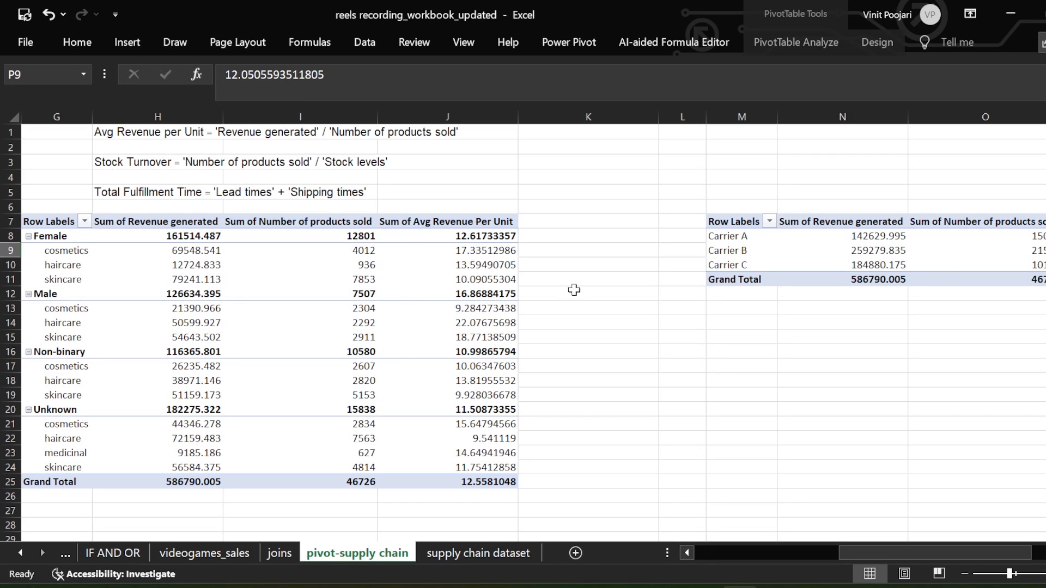
Review the Total Fulfillment Time formula in H5 and the SKU pivot table of lead times and shipping times.
{"action": "scroll", "coordinate": [548, 290], "scroll_direction": "down", "scroll_amount": 7}
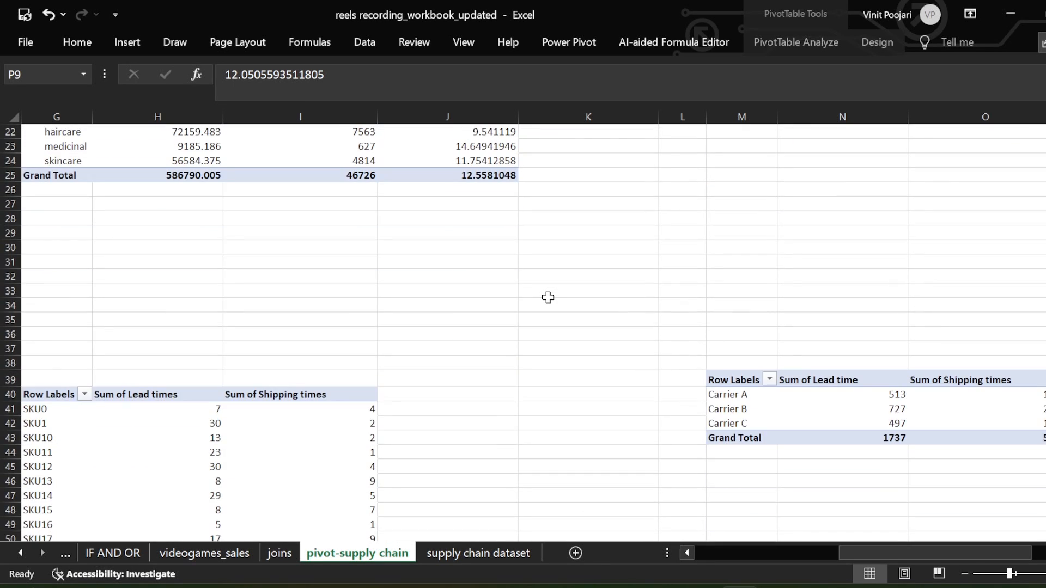
{"action": "scroll", "coordinate": [547, 297], "scroll_direction": "down", "scroll_amount": 2}
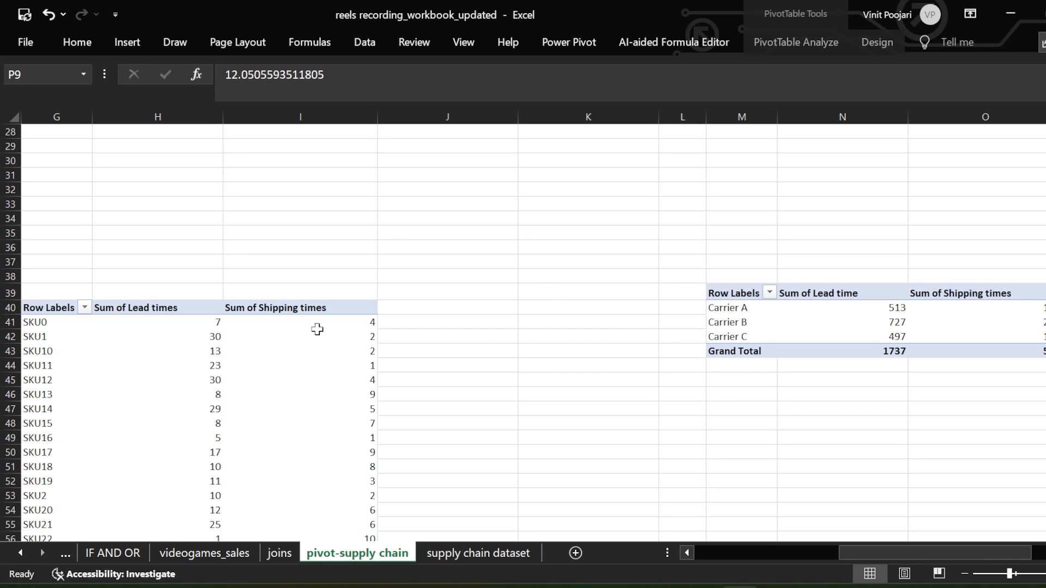
{"action": "mouse_move", "coordinate": [317, 329]}
{"action": "scroll", "coordinate": [317, 329], "scroll_direction": "up", "scroll_amount": 9}
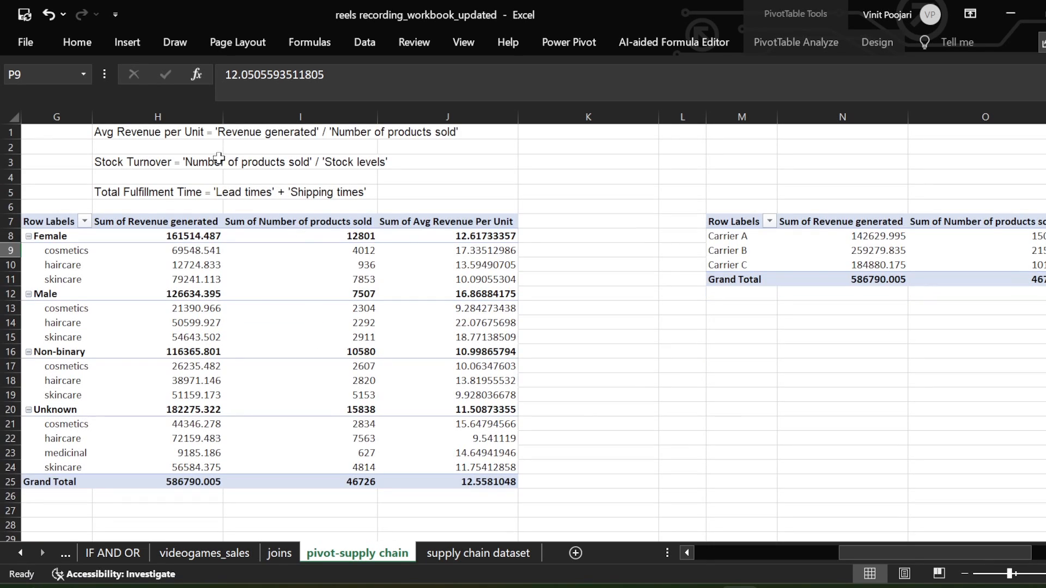
{"action": "left_click_drag", "start_coordinate": [174, 197], "coordinate": [173, 190]}
{"action": "scroll", "coordinate": [347, 269], "scroll_direction": "down", "scroll_amount": 11}
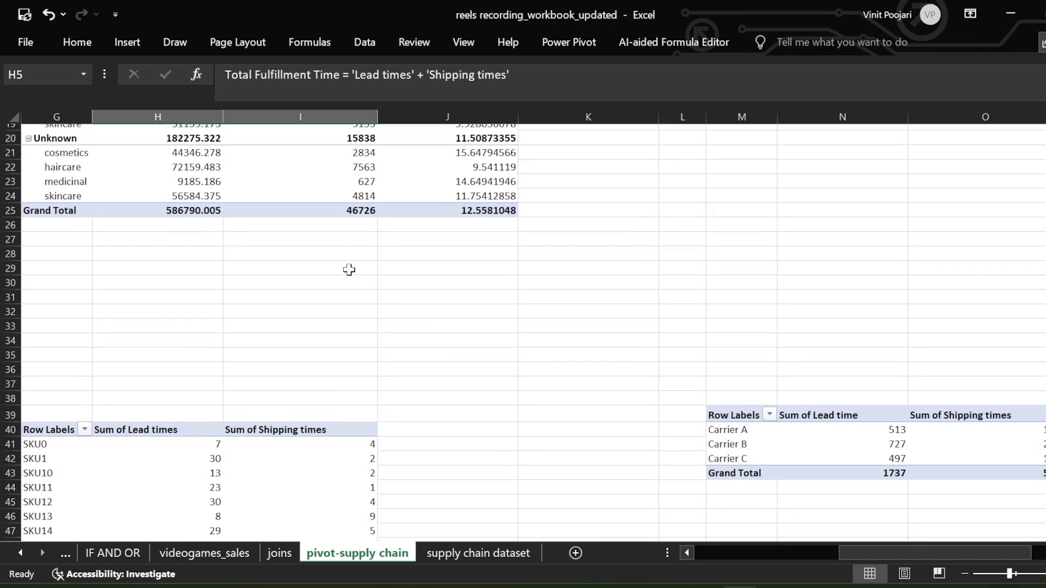
{"action": "left_click", "coordinate": [276, 277]}
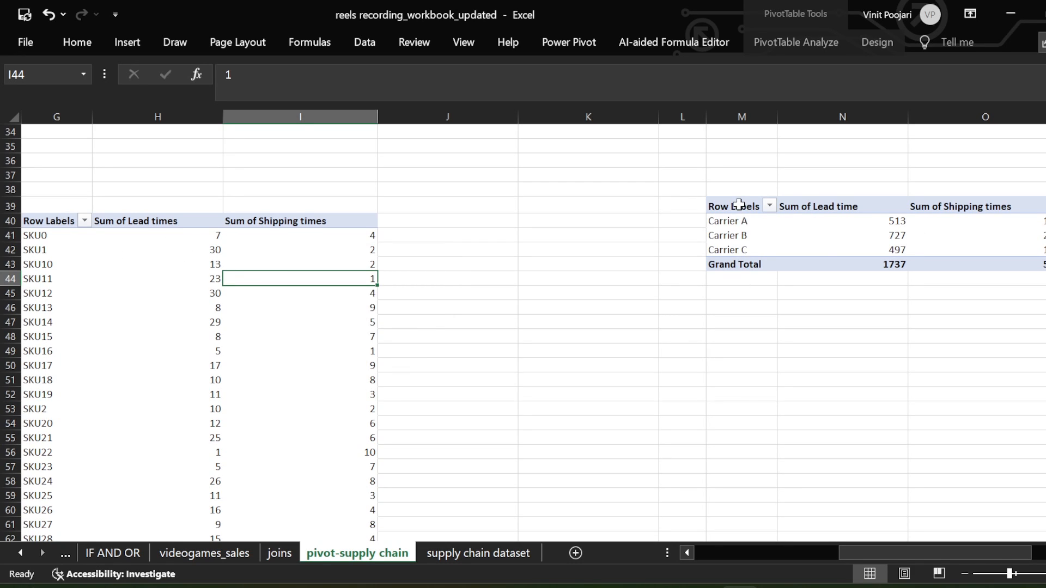
{"action": "scroll", "coordinate": [294, 267], "scroll_direction": "down", "scroll_amount": 1}
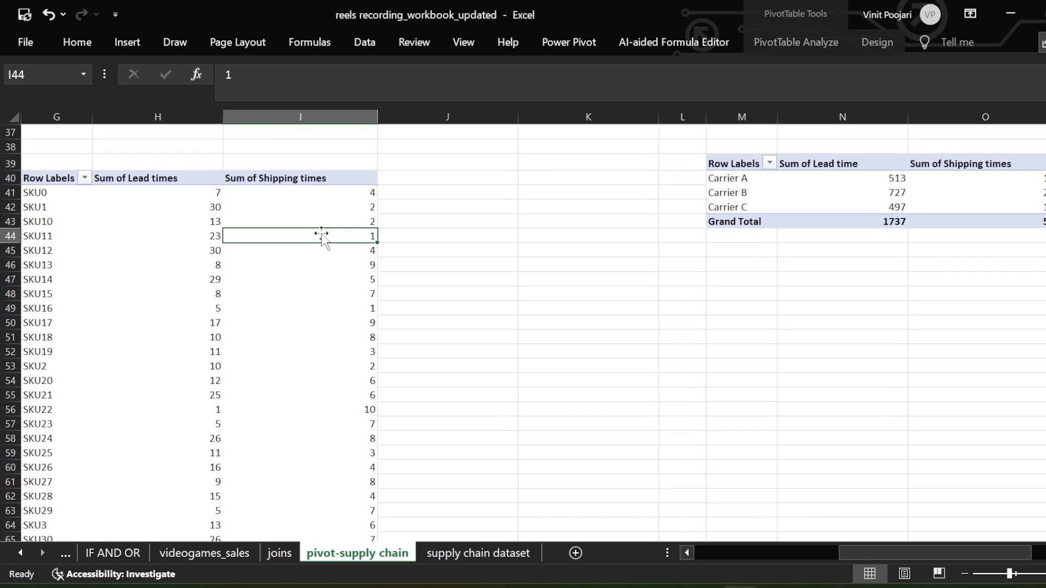
{"action": "left_click", "coordinate": [786, 38]}
{"action": "left_click", "coordinate": [779, 66]}
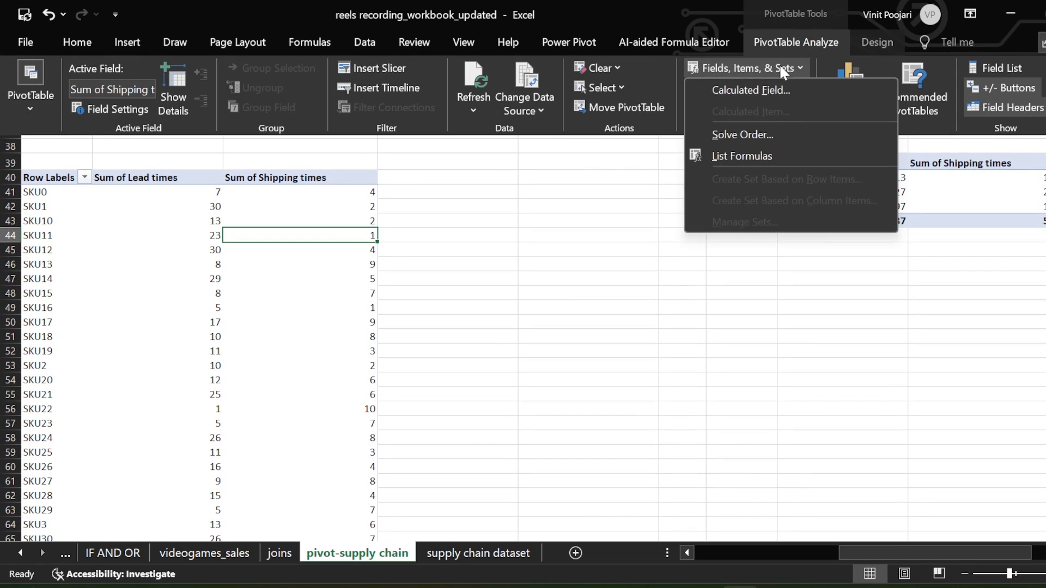
{"action": "left_click", "coordinate": [738, 91]}
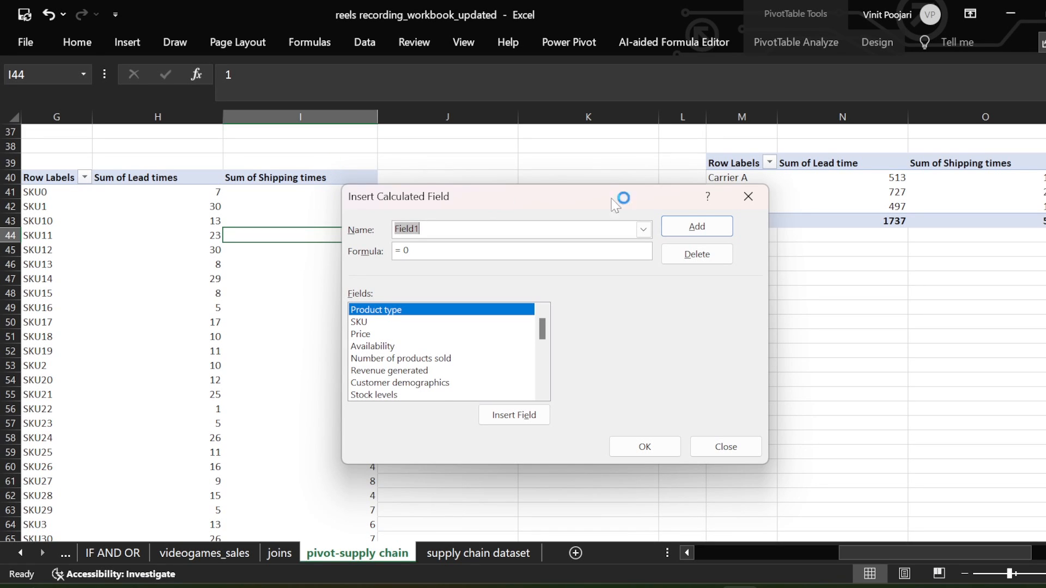
{"action": "left_click", "coordinate": [747, 196]}
Start a calculated field named Total Fulfillment Time in the SKU pivot table.
{"action": "scroll", "coordinate": [579, 198], "scroll_direction": "up", "scroll_amount": 12}
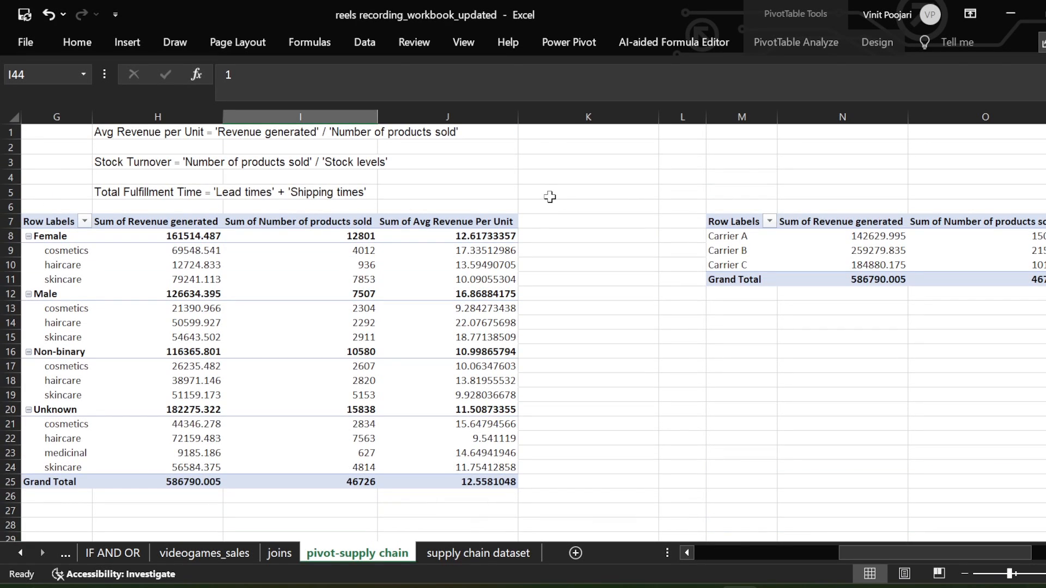
{"action": "scroll", "coordinate": [555, 190], "scroll_direction": "down", "scroll_amount": 8}
{"action": "scroll", "coordinate": [476, 250], "scroll_direction": "up", "scroll_amount": 8}
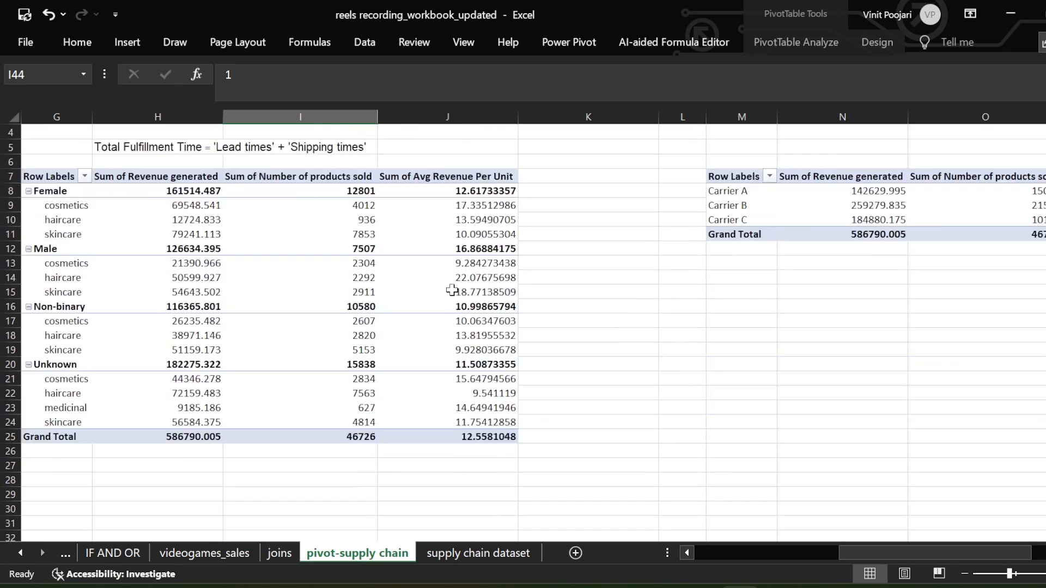
{"action": "scroll", "coordinate": [456, 286], "scroll_direction": "down", "scroll_amount": 6}
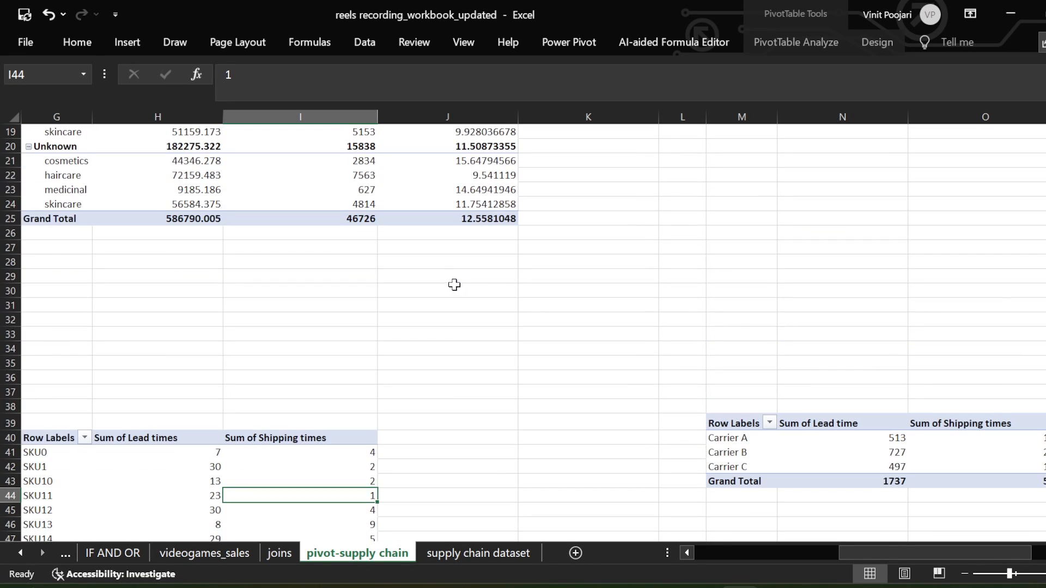
{"action": "left_click", "coordinate": [314, 454]}
{"action": "left_click", "coordinate": [800, 49]}
{"action": "left_click", "coordinate": [772, 69]}
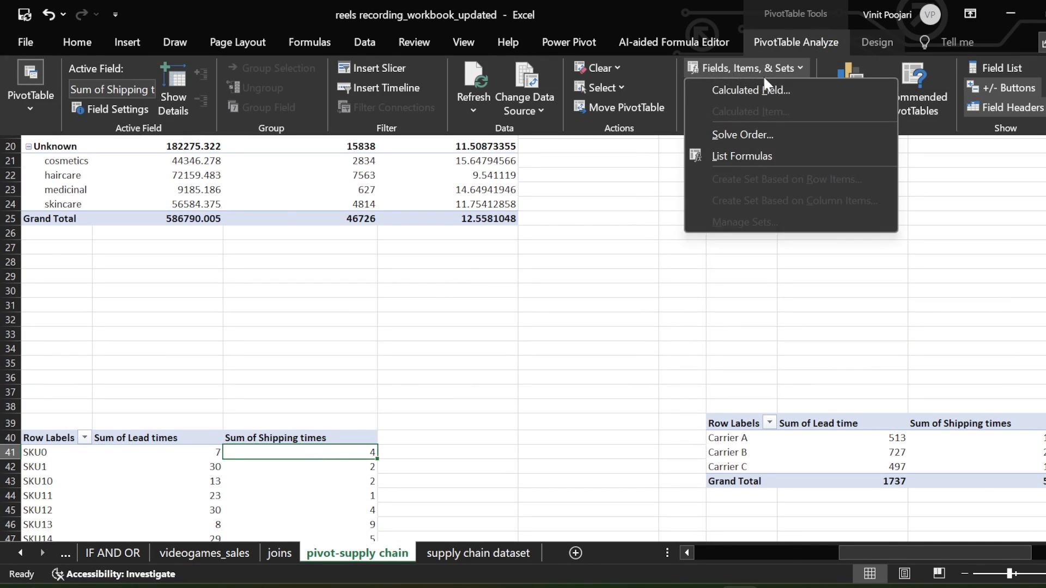
{"action": "left_click", "coordinate": [763, 90]}
{"action": "type", "text": "Total Fulfillment Time"}
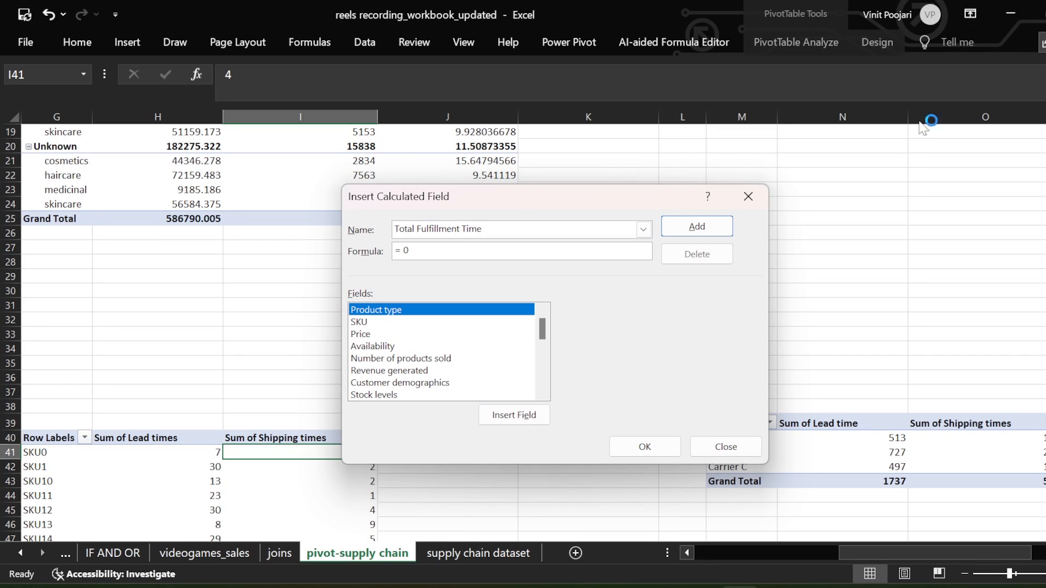
Define the Total Fulfillment Time formula as 'Lead times' + 'Shipping times' and add the calculated field to the pivot table.
{"action": "left_click", "coordinate": [410, 250]}
{"action": "scroll", "coordinate": [451, 327], "scroll_direction": "down", "scroll_amount": 2}
{"action": "left_click", "coordinate": [408, 334]}
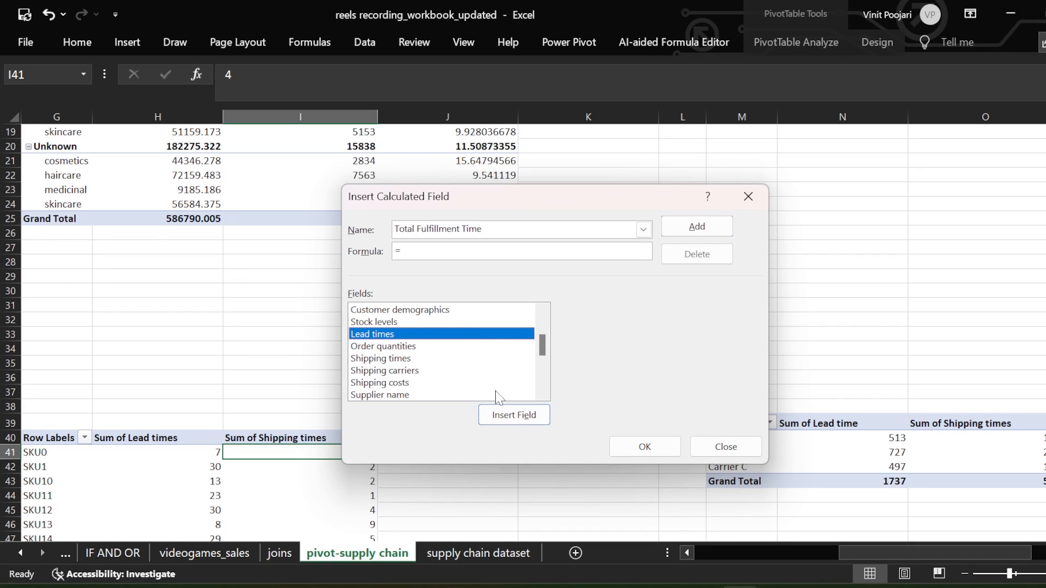
{"action": "left_click", "coordinate": [507, 416]}
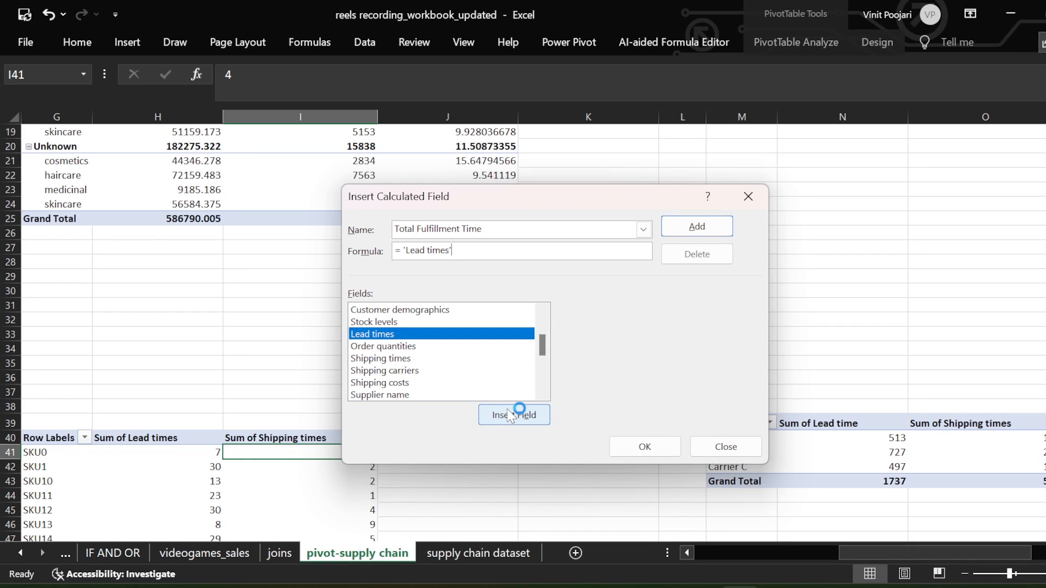
{"action": "left_click", "coordinate": [425, 359]}
{"action": "left_click", "coordinate": [509, 415]}
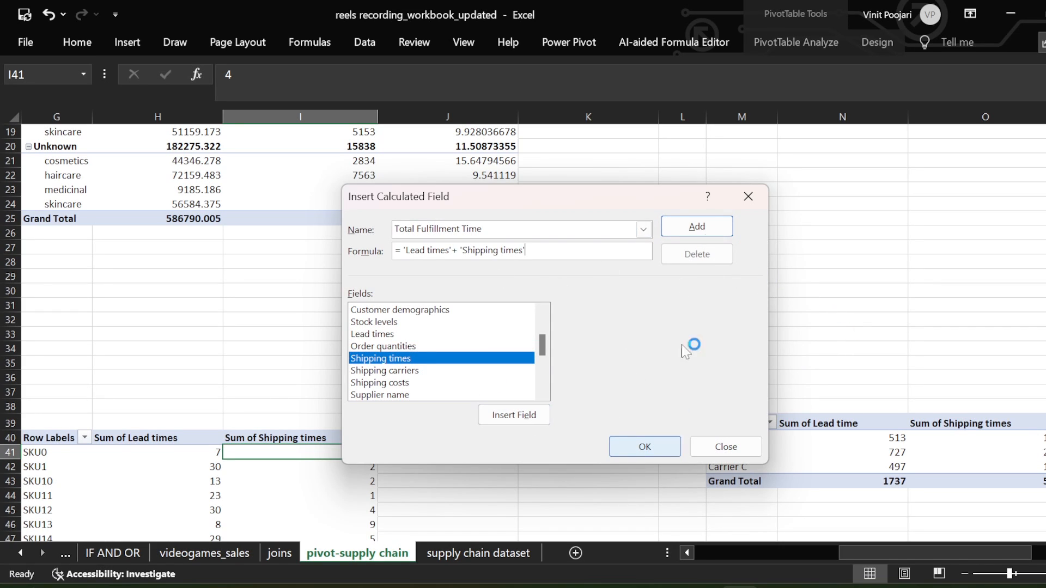
{"action": "left_click", "coordinate": [681, 226]}
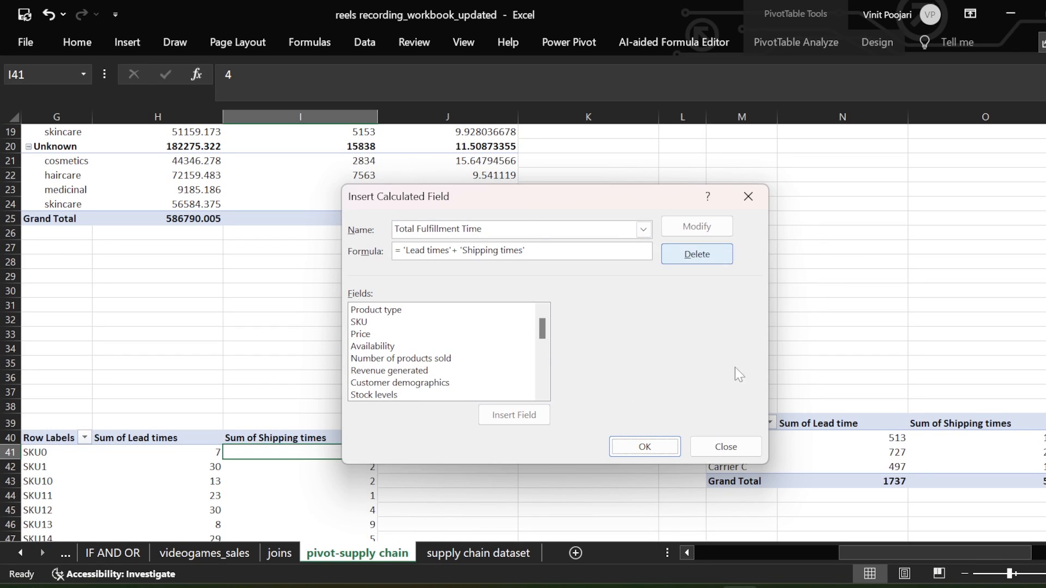
{"action": "scroll", "coordinate": [543, 356], "scroll_direction": "down", "scroll_amount": 6}
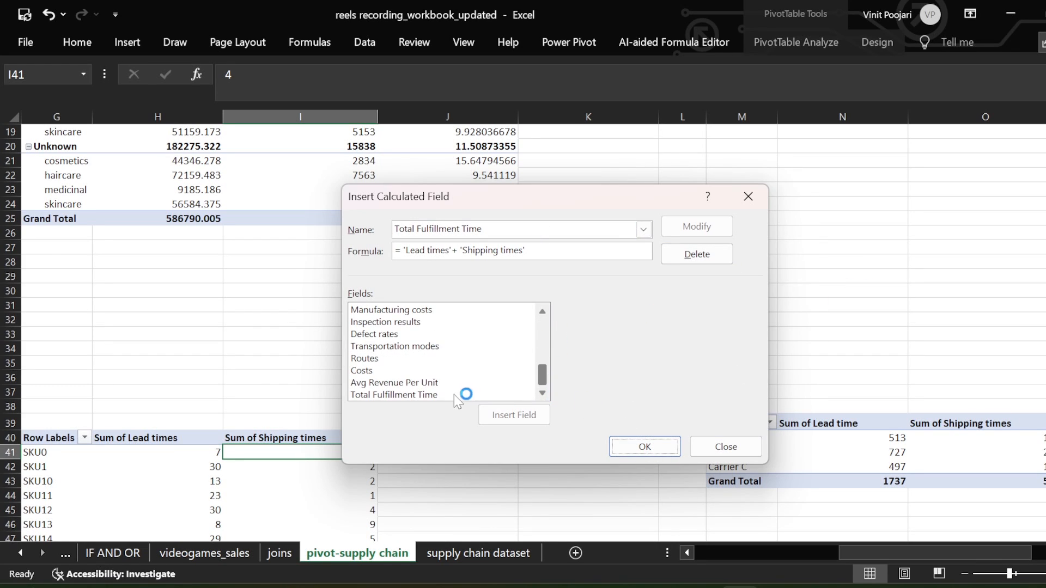
{"action": "left_click", "coordinate": [644, 447]}
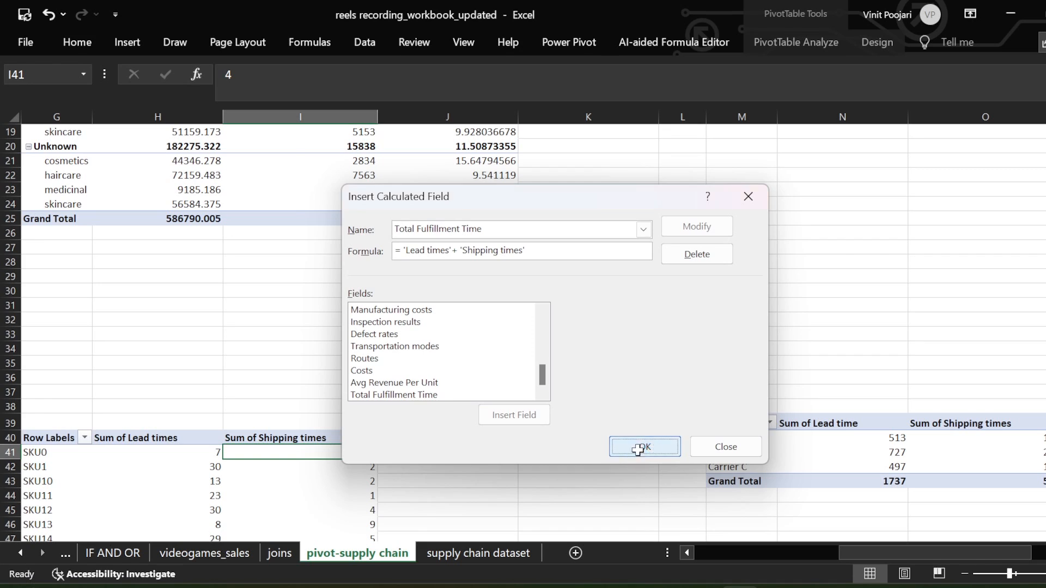
Check the total fulfillment time of individual SKUs against their lead times and shipping times.
{"action": "scroll", "coordinate": [263, 327], "scroll_direction": "down", "scroll_amount": 1}
{"action": "scroll", "coordinate": [263, 327], "scroll_direction": "down", "scroll_amount": 5}
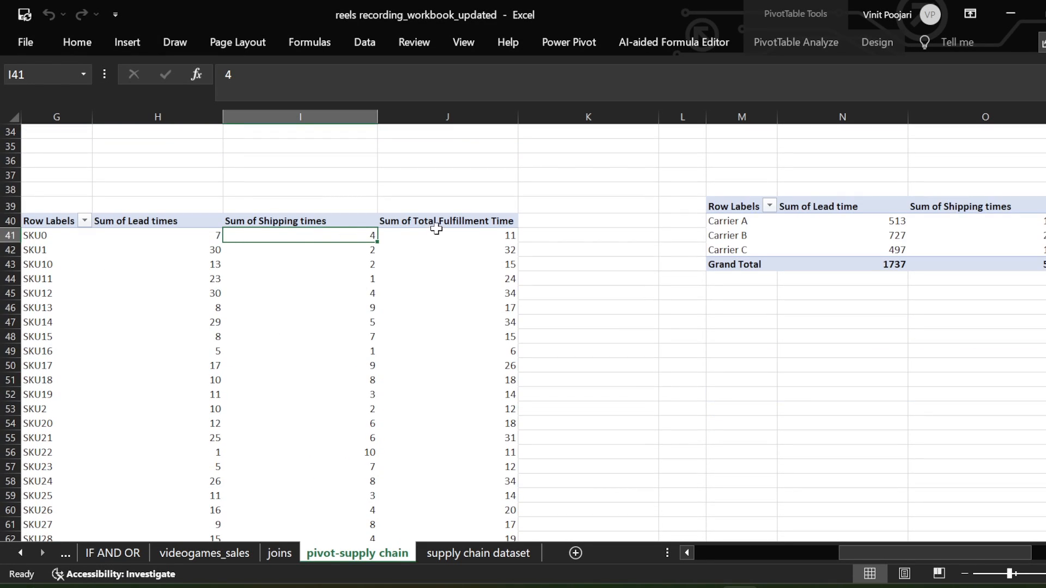
{"action": "left_click", "coordinate": [464, 230]}
{"action": "left_click", "coordinate": [161, 312]}
{"action": "left_click", "coordinate": [501, 277]}
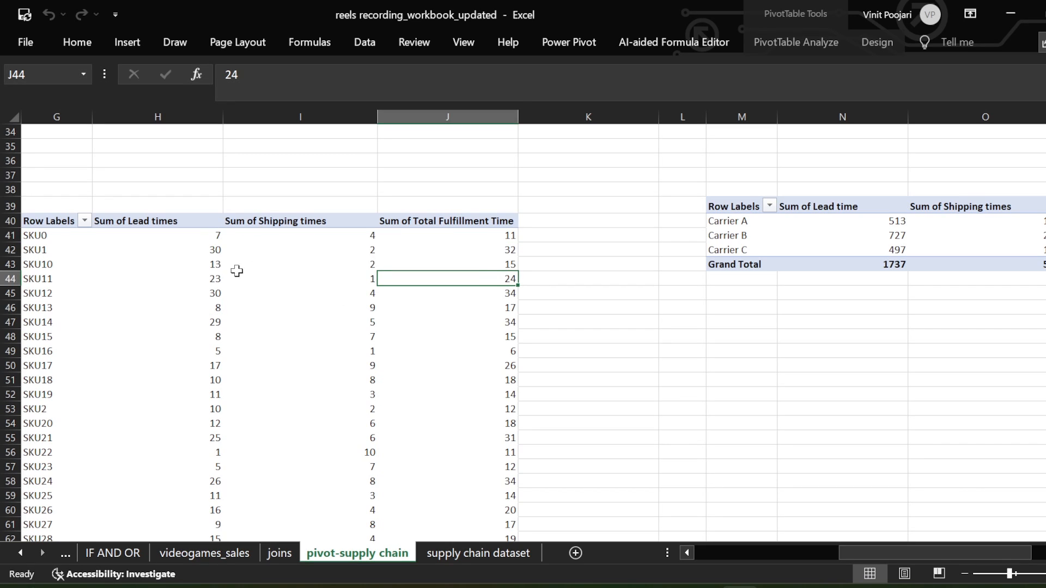
{"action": "left_click", "coordinate": [245, 298]}
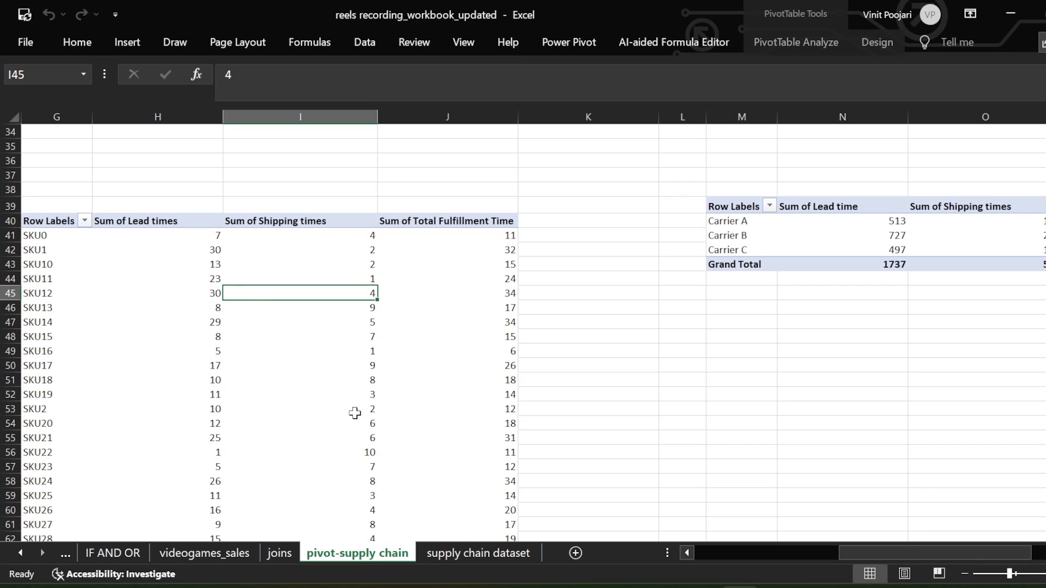
{"action": "scroll", "coordinate": [491, 416], "scroll_direction": "up", "scroll_amount": 1}
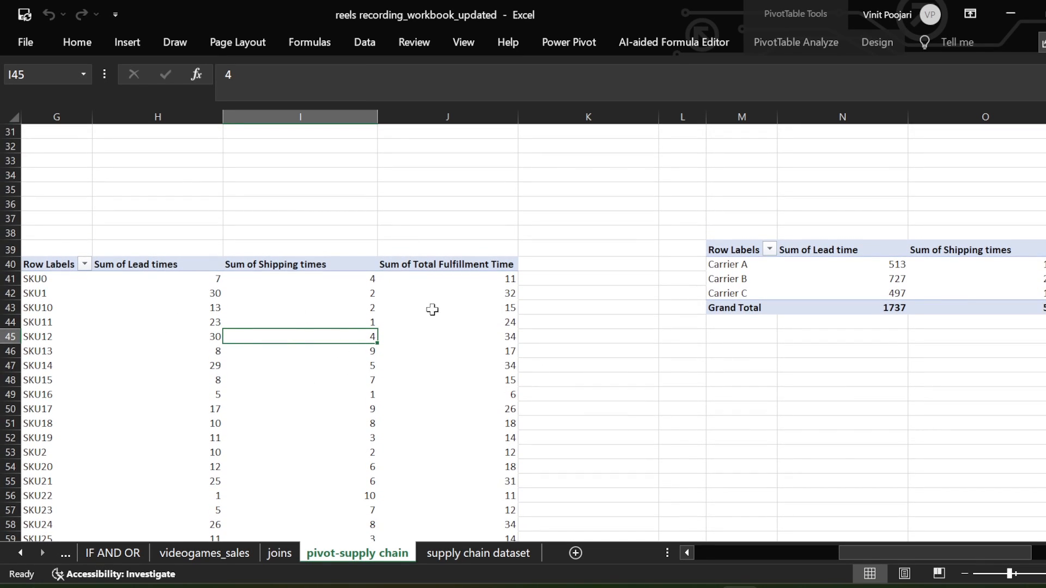
Open the field list for the SKU pivot table and place it clear of the table.
{"action": "left_click", "coordinate": [803, 44]}
{"action": "left_click", "coordinate": [985, 62]}
{"action": "left_click_drag", "start_coordinate": [323, 30], "coordinate": [859, 60]}
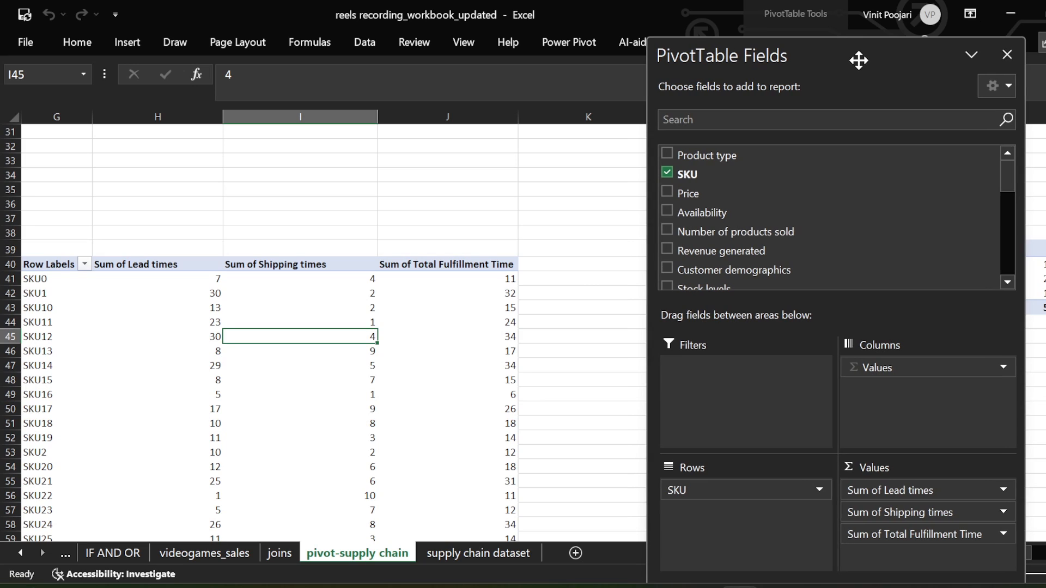
Try nesting Availability under SKU in the pivot table's rows.
{"action": "left_click_drag", "start_coordinate": [787, 212], "coordinate": [722, 521]}
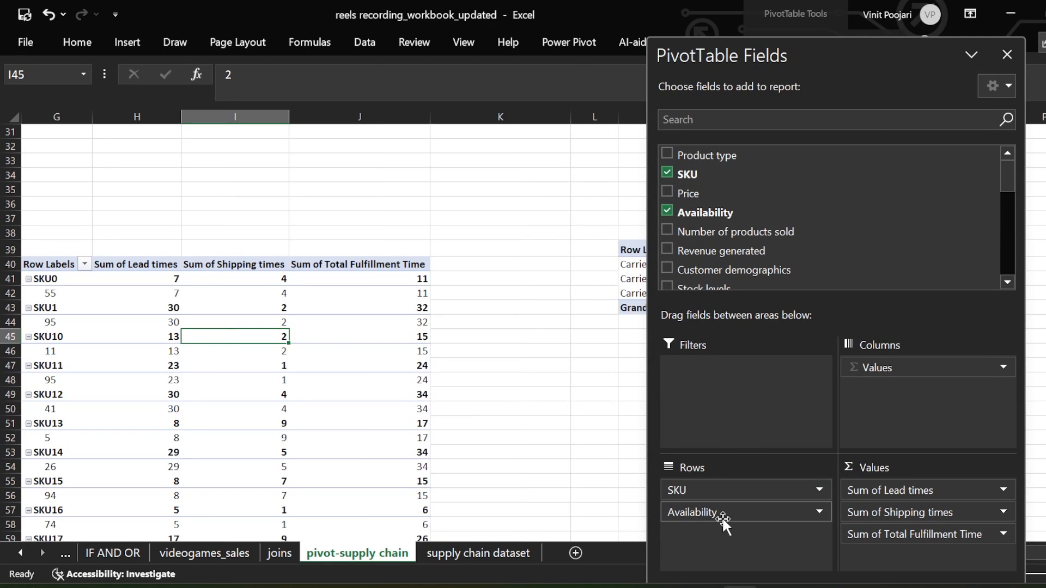
{"action": "left_click_drag", "start_coordinate": [721, 508], "coordinate": [511, 481]}
Replace SKU with Supplier name in the pivot table's rows and close the field list.
{"action": "scroll", "coordinate": [795, 237], "scroll_direction": "down", "scroll_amount": 1}
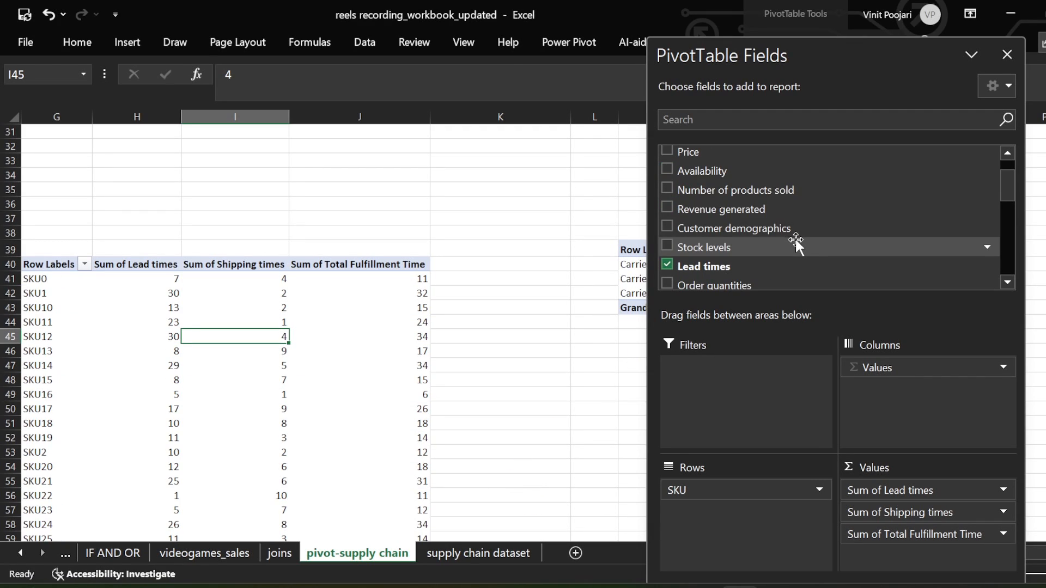
{"action": "scroll", "coordinate": [810, 217], "scroll_direction": "down", "scroll_amount": 1}
{"action": "scroll", "coordinate": [809, 217], "scroll_direction": "down", "scroll_amount": 2}
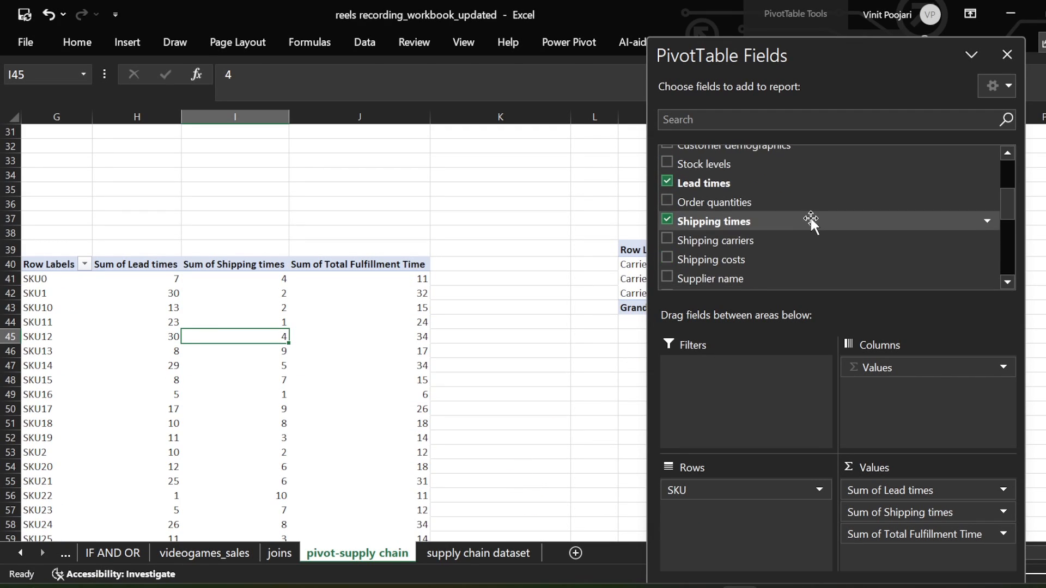
{"action": "left_click_drag", "start_coordinate": [777, 239], "coordinate": [751, 524]}
{"action": "left_click_drag", "start_coordinate": [731, 488], "coordinate": [607, 484]}
{"action": "left_click", "coordinate": [129, 289]}
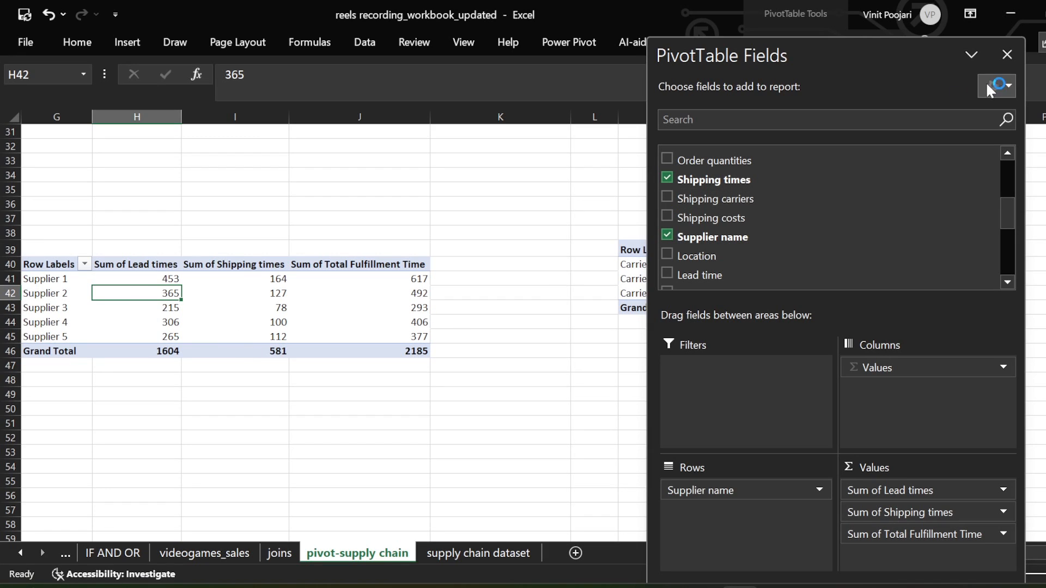
{"action": "left_click", "coordinate": [1006, 55]}
Compare the suppliers' lead times and shipping times with their total fulfillment time in J41:J45.
{"action": "scroll", "coordinate": [297, 335], "scroll_direction": "up", "scroll_amount": 1}
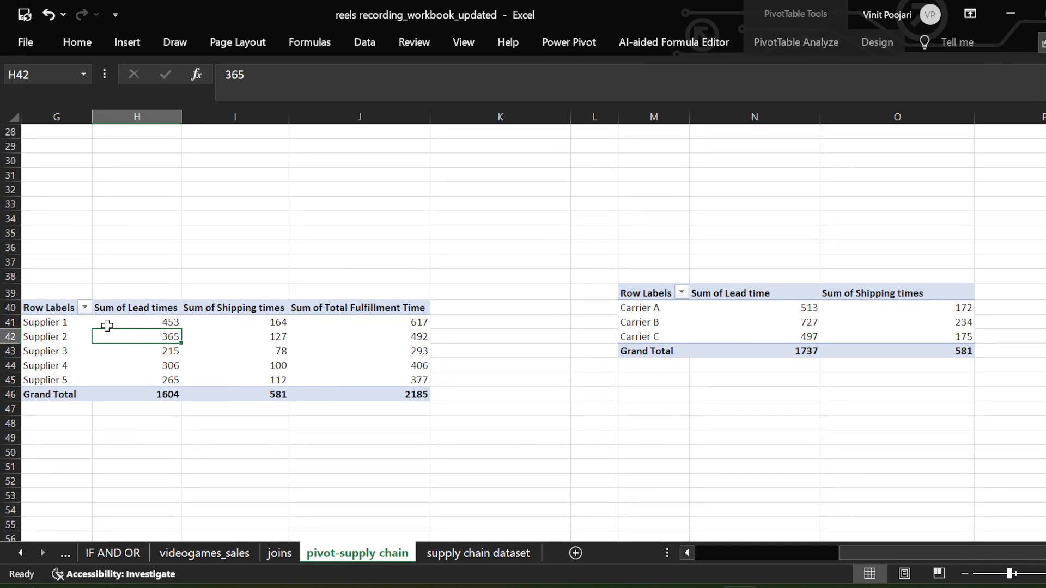
{"action": "left_click", "coordinate": [52, 323]}
{"action": "left_click_drag", "start_coordinate": [53, 322], "coordinate": [281, 323]}
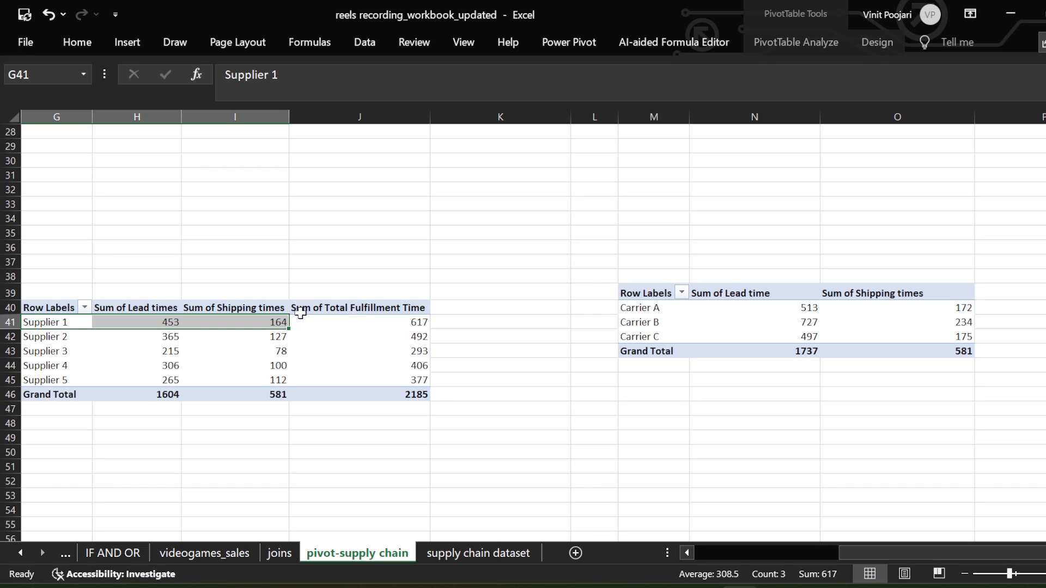
{"action": "left_click", "coordinate": [319, 335]}
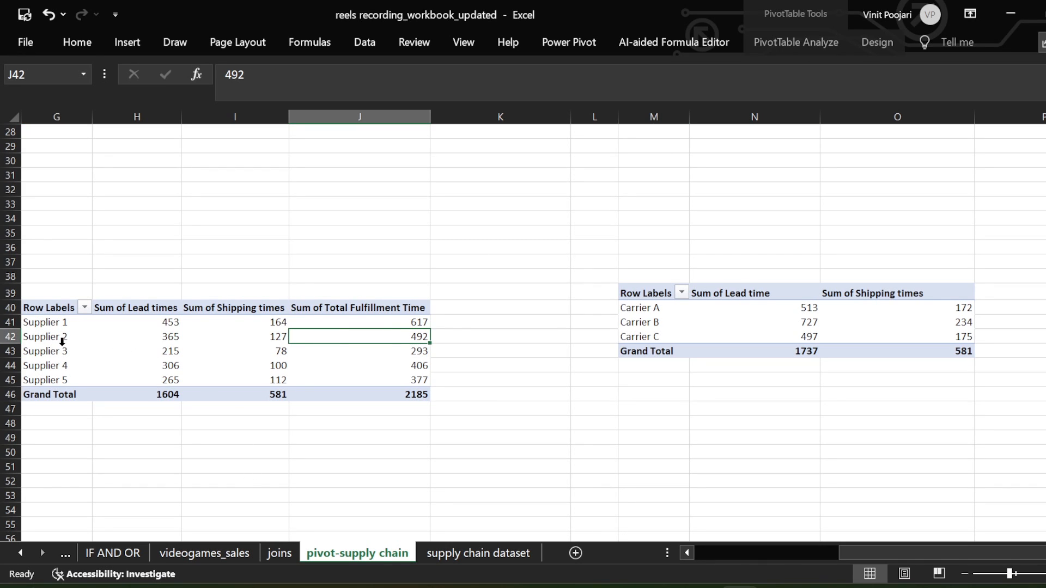
{"action": "left_click_drag", "start_coordinate": [421, 322], "coordinate": [423, 379]}
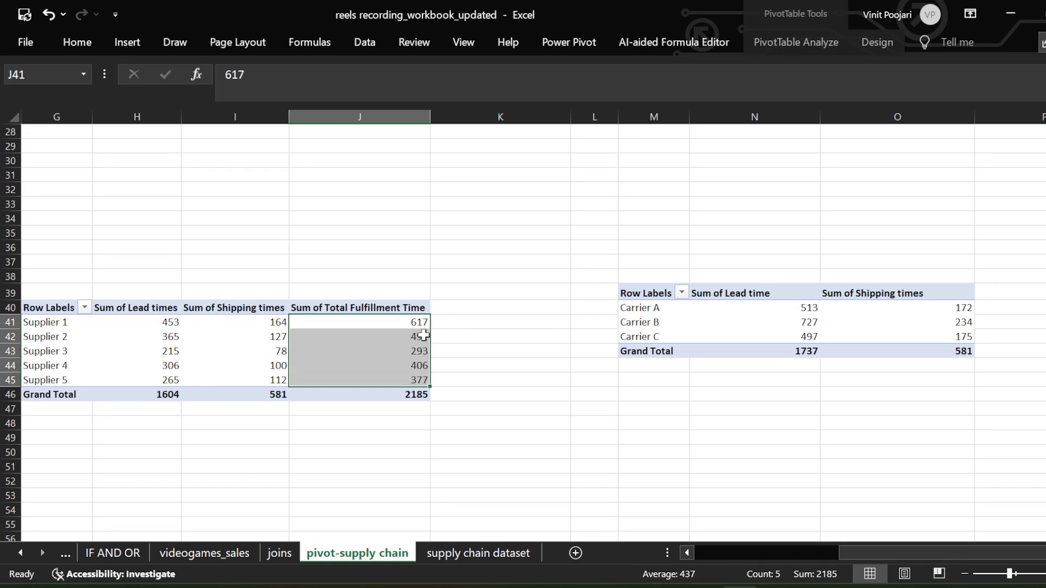
{"action": "left_click", "coordinate": [406, 336]}
{"action": "left_click", "coordinate": [156, 381]}
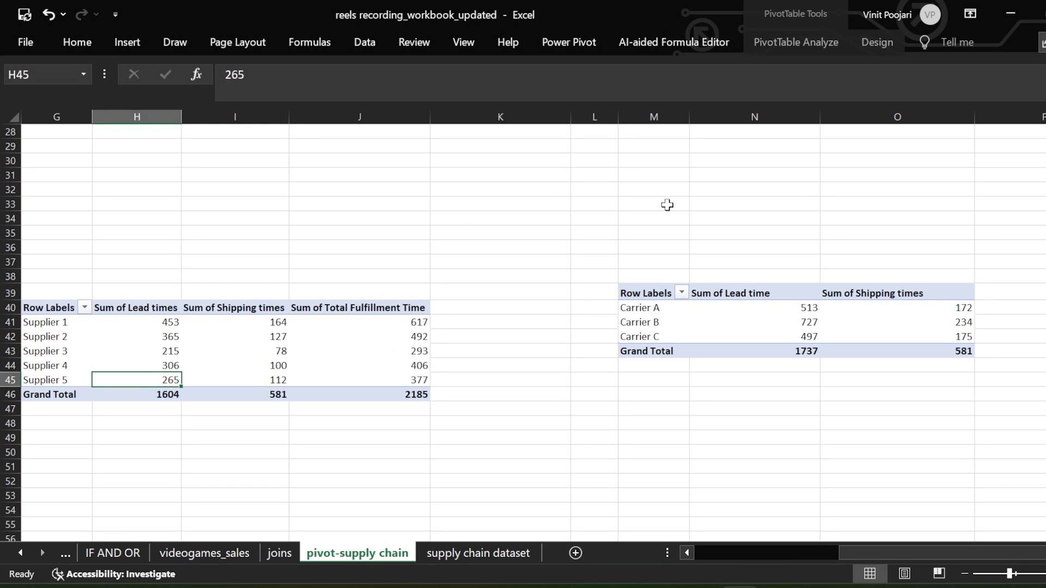
Reopen the field list and replace Supplier name with Location in the pivot table's rows.
{"action": "left_click", "coordinate": [796, 42]}
{"action": "left_click", "coordinate": [1002, 67]}
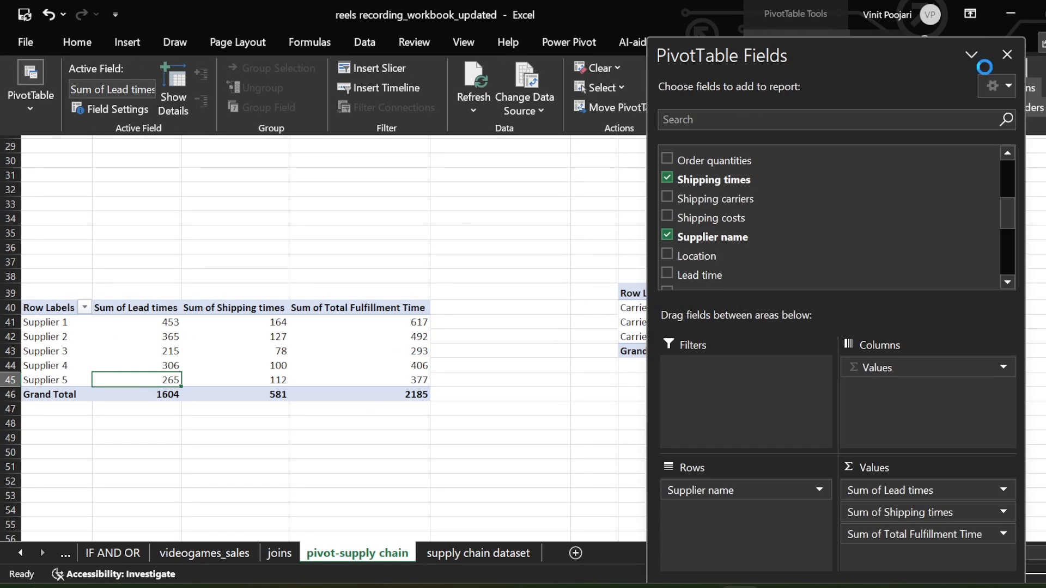
{"action": "scroll", "coordinate": [744, 227], "scroll_direction": "down", "scroll_amount": 1}
{"action": "left_click_drag", "start_coordinate": [761, 209], "coordinate": [584, 460]}
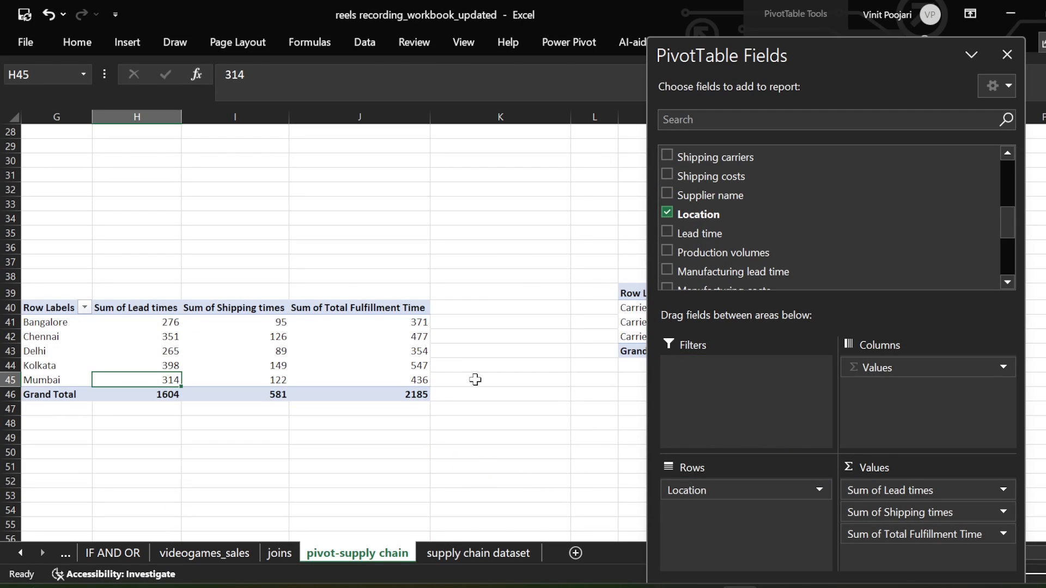
Close the field list and examine the lead, shipping and total fulfillment times for the locations in G41:G45.
{"action": "left_click", "coordinate": [395, 355]}
{"action": "left_click", "coordinate": [1006, 54]}
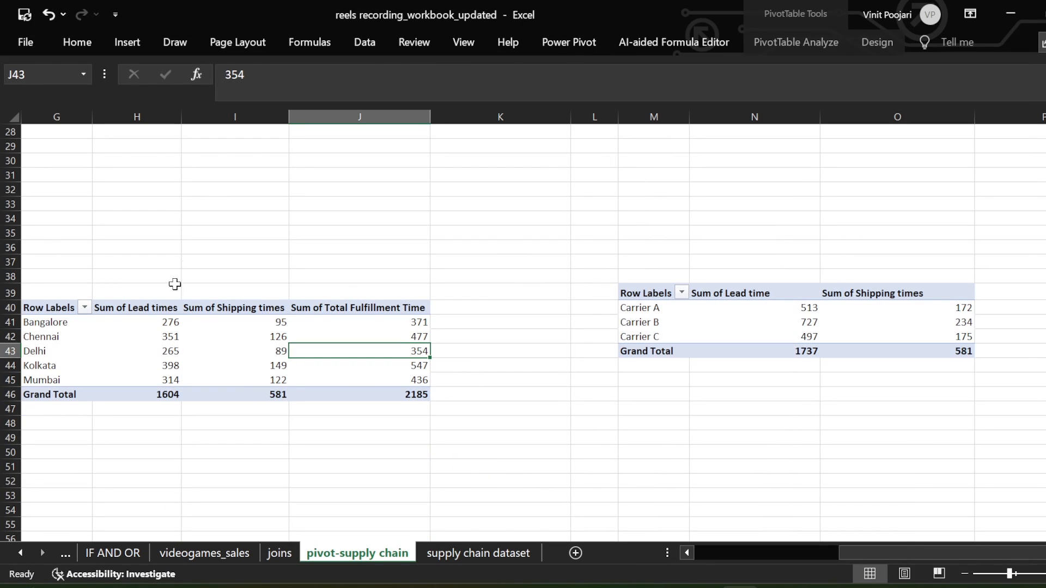
{"action": "left_click", "coordinate": [220, 381]}
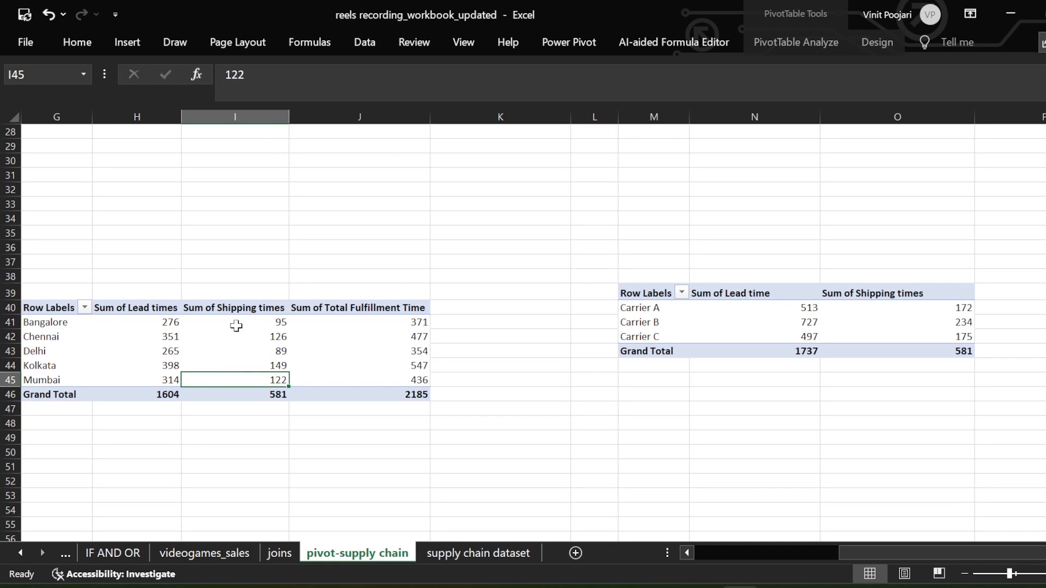
{"action": "left_click_drag", "start_coordinate": [60, 325], "coordinate": [62, 382]}
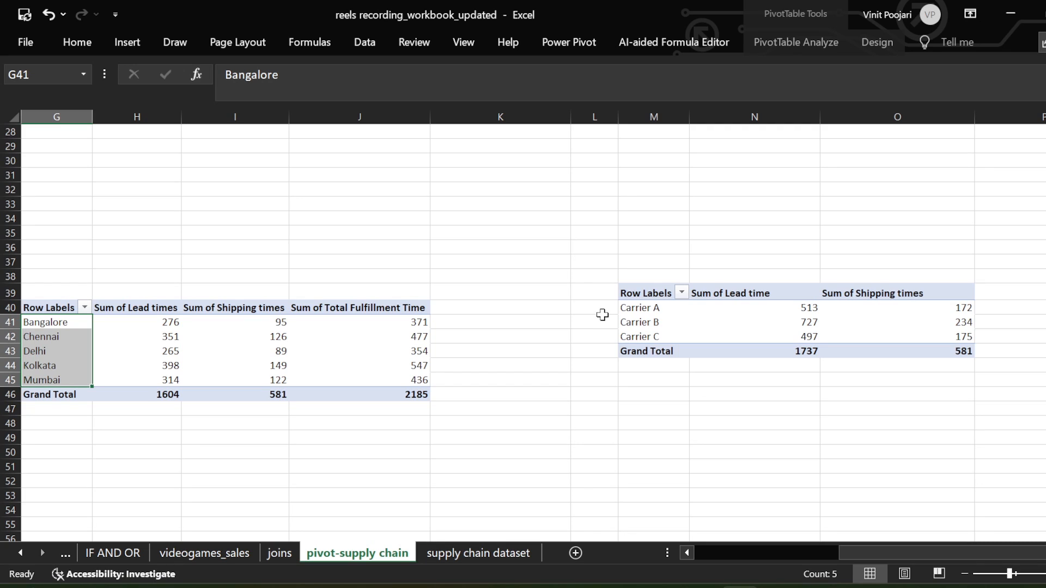
{"action": "left_click", "coordinate": [324, 350]}
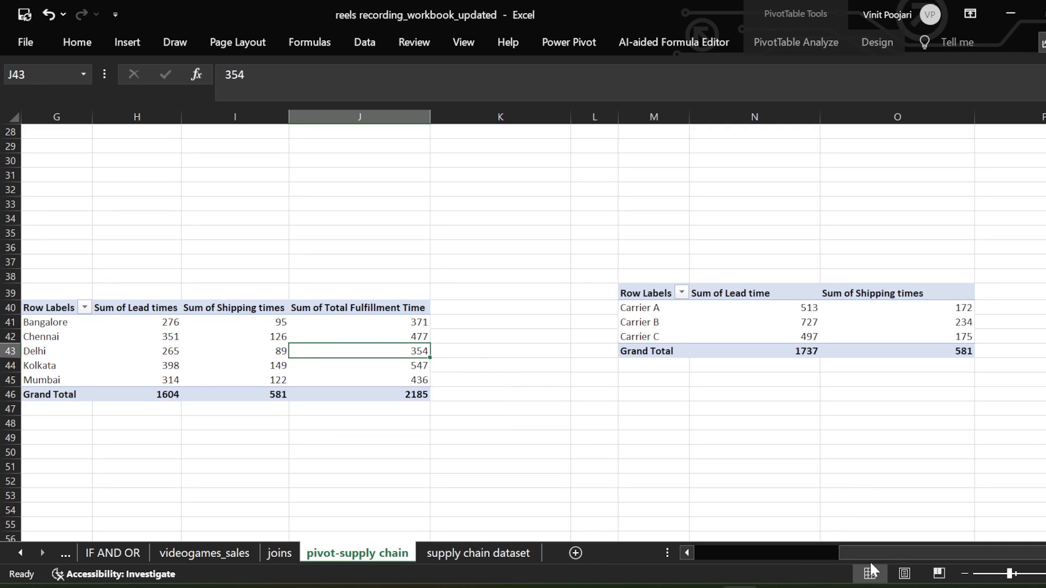
Add the Total Fulfillment Time calculated field to the values of the shipping carriers' lead time pivot table and close the field list.
{"action": "left_click_drag", "start_coordinate": [880, 554], "coordinate": [907, 557]}
{"action": "left_click", "coordinate": [736, 321]}
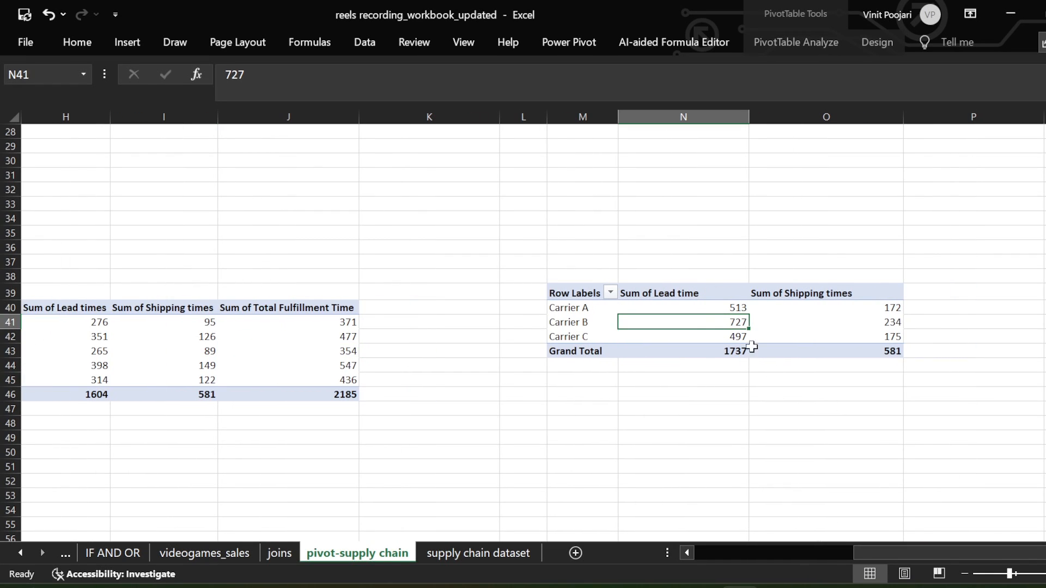
{"action": "left_click", "coordinate": [796, 312]}
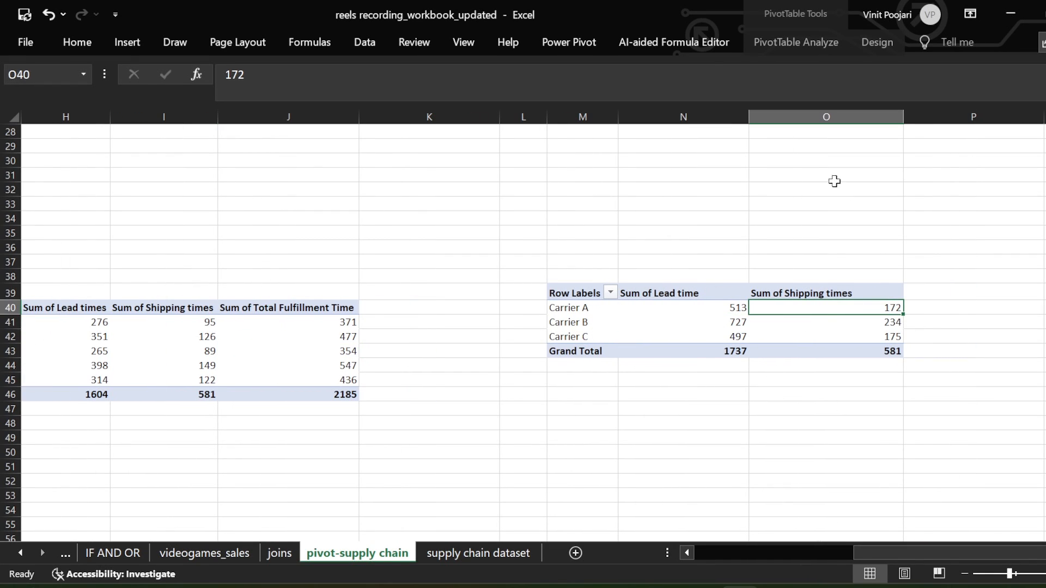
{"action": "left_click", "coordinate": [817, 42]}
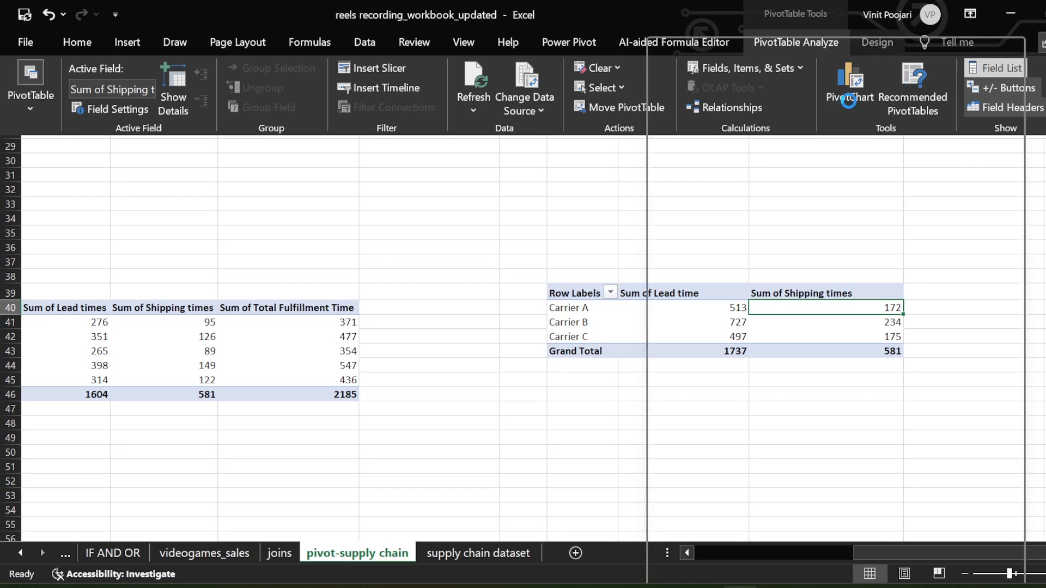
{"action": "left_click", "coordinate": [998, 67]}
{"action": "left_click_drag", "start_coordinate": [267, 56], "coordinate": [212, 51]}
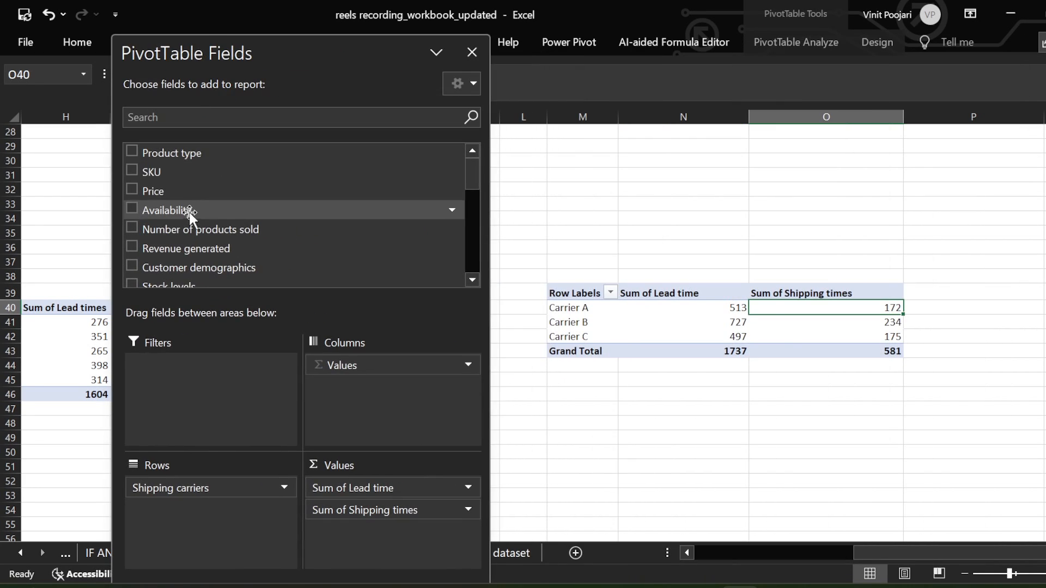
{"action": "scroll", "coordinate": [206, 218], "scroll_direction": "down", "scroll_amount": 6}
{"action": "left_click_drag", "start_coordinate": [201, 257], "coordinate": [381, 539]}
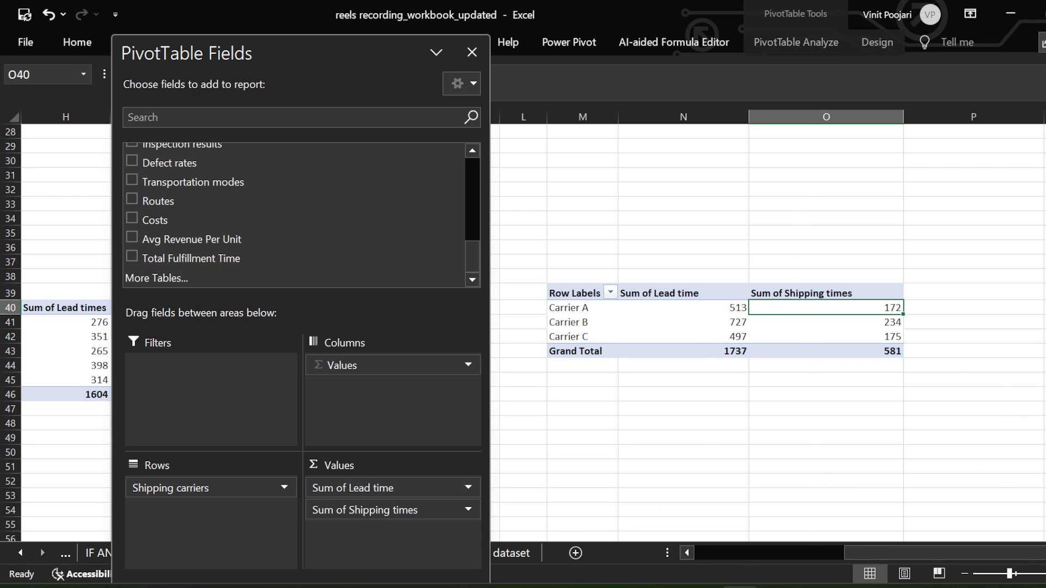
{"action": "left_click", "coordinate": [896, 311]}
{"action": "left_click", "coordinate": [472, 52]}
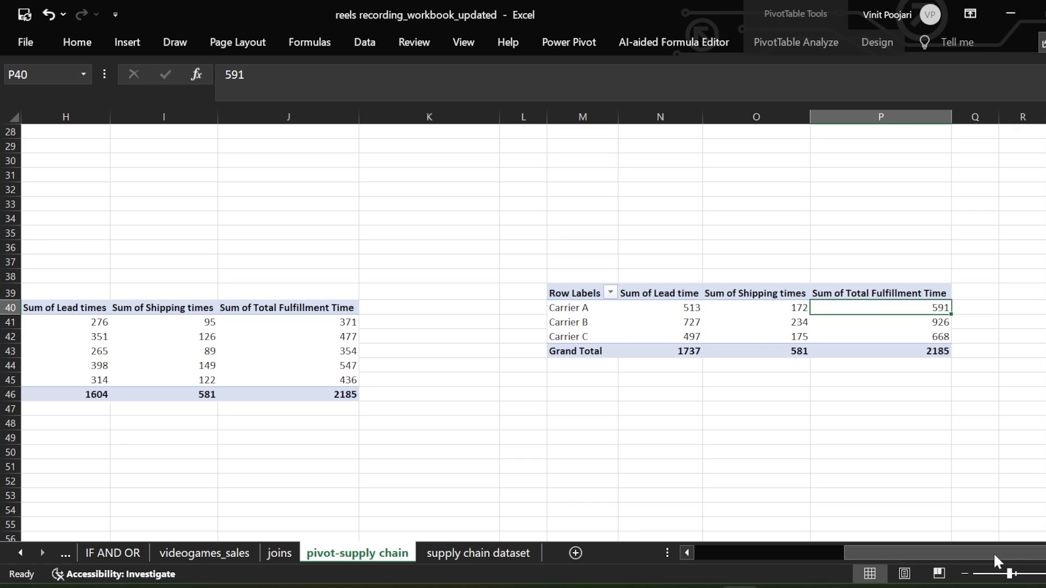
Review the pivot tables, look through the fields available for inserting a calculated field, and close the dialog without adding one.
{"action": "left_click_drag", "start_coordinate": [936, 554], "coordinate": [929, 575]}
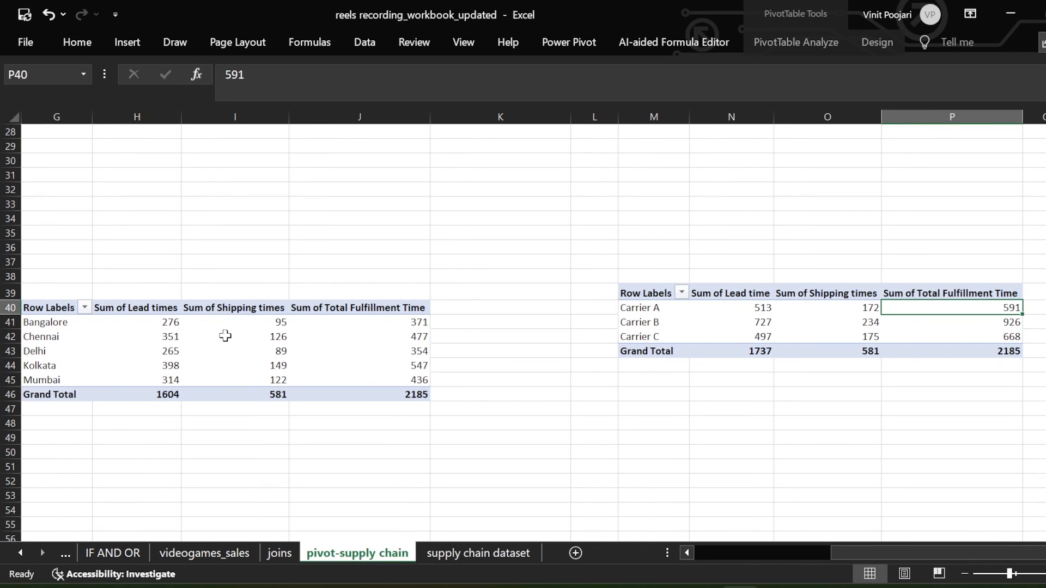
{"action": "scroll", "coordinate": [223, 335], "scroll_direction": "up", "scroll_amount": 9}
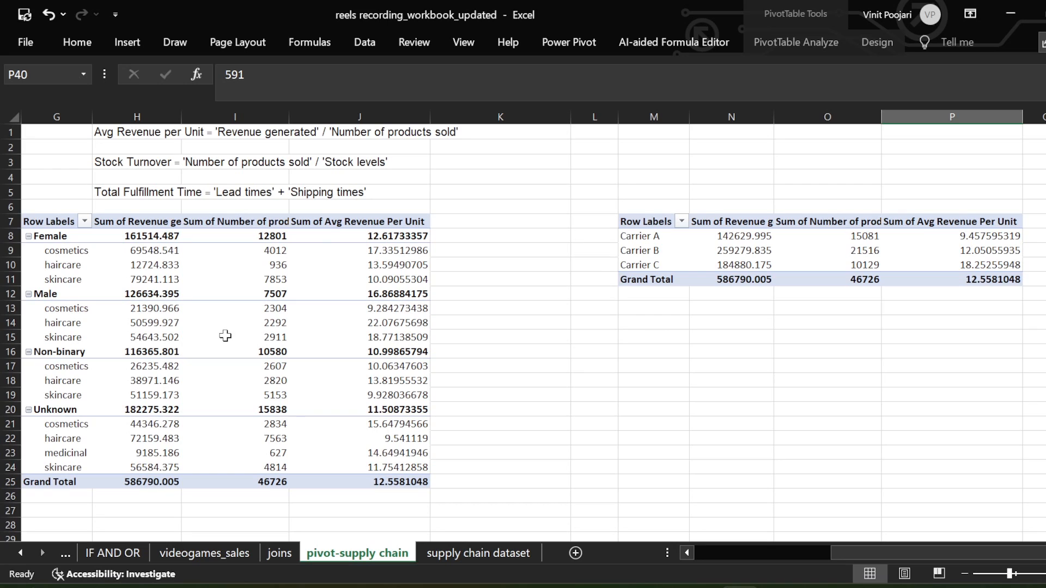
{"action": "mouse_move", "coordinate": [224, 335]}
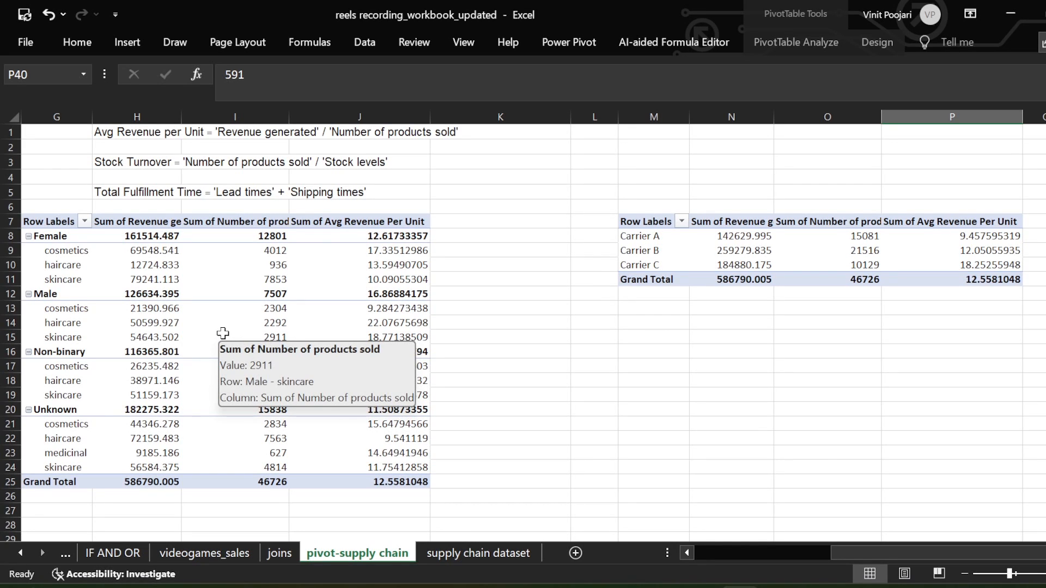
{"action": "scroll", "coordinate": [225, 335], "scroll_direction": "down", "scroll_amount": 7}
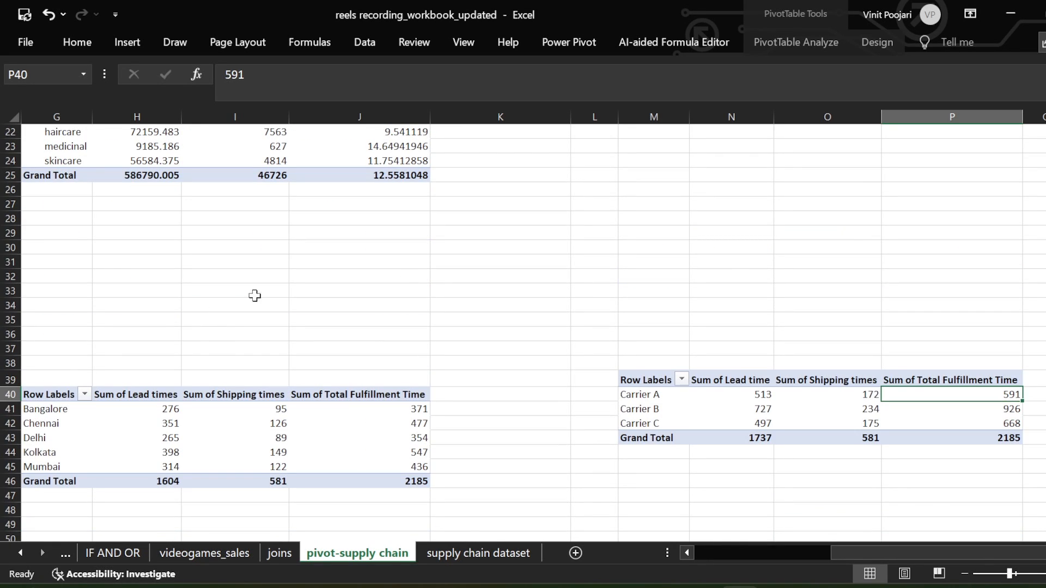
{"action": "left_click", "coordinate": [777, 44]}
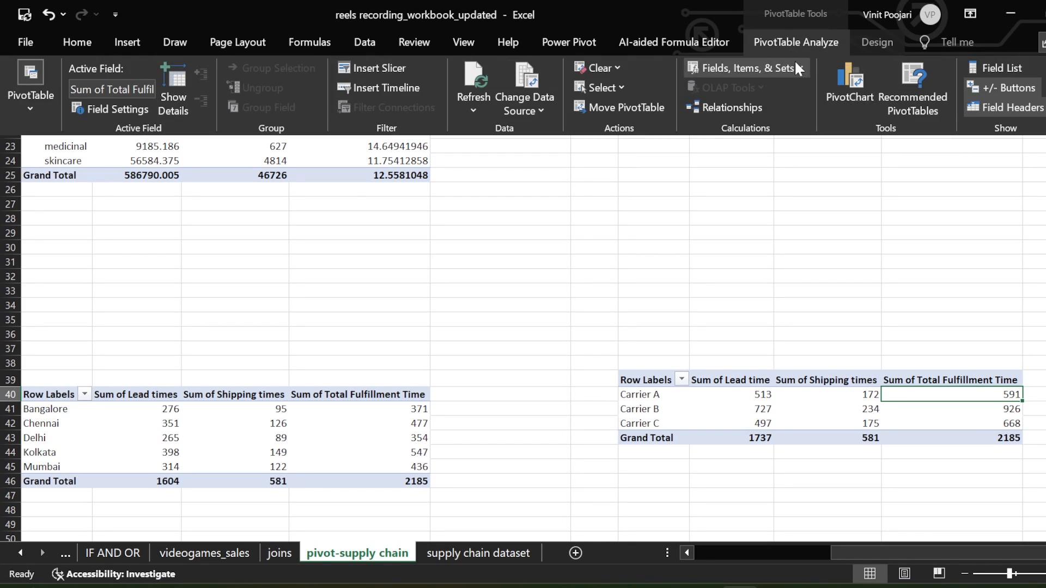
{"action": "left_click", "coordinate": [787, 67]}
{"action": "left_click", "coordinate": [785, 87]}
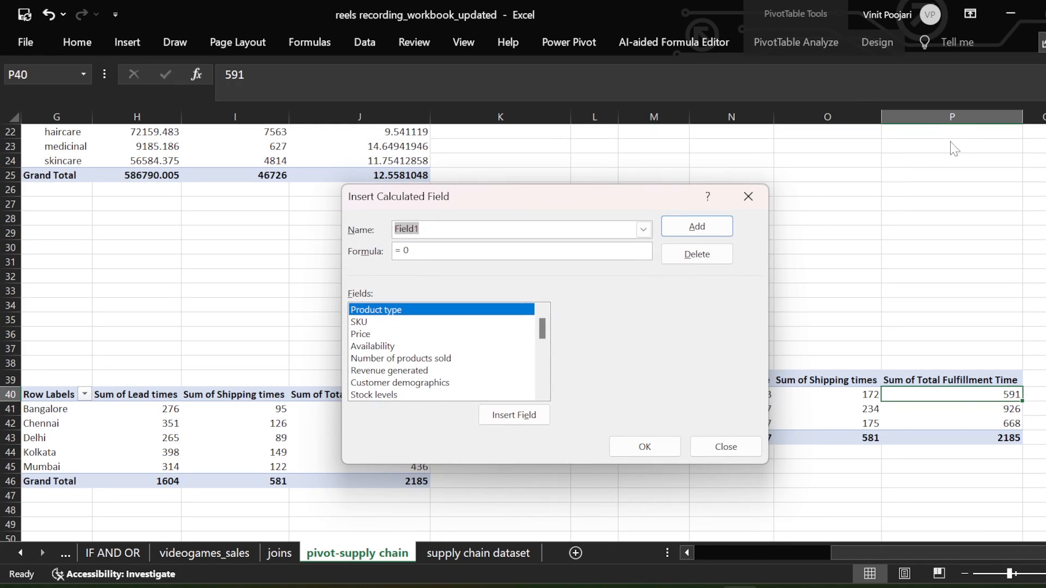
{"action": "scroll", "coordinate": [469, 355], "scroll_direction": "down", "scroll_amount": 6}
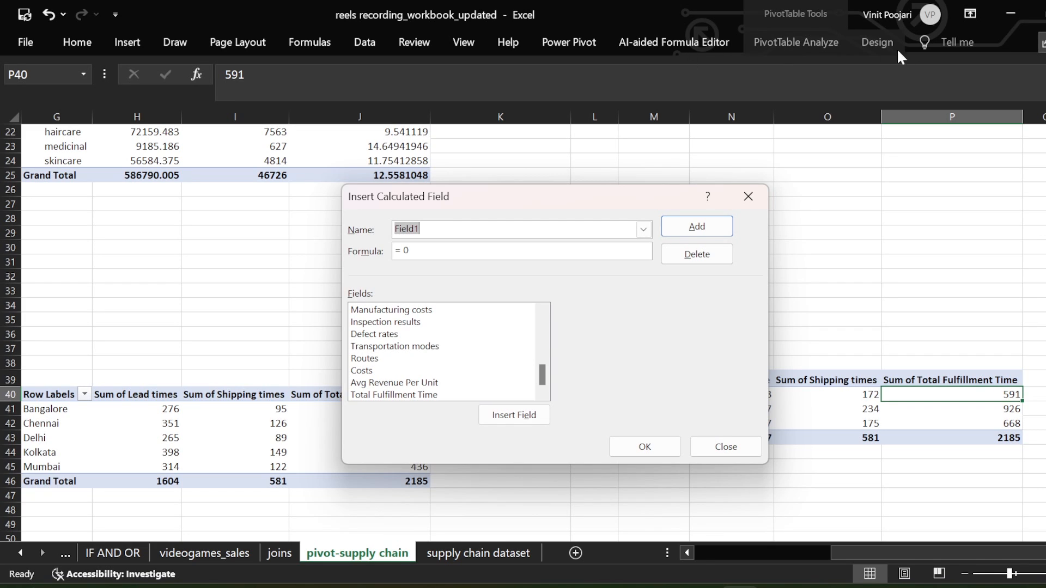
{"action": "left_click", "coordinate": [726, 447]}
Load the existing Avg Revenue Per Unit calculated field for editing and save it with its formula 'Revenue generated'/'Number of products sold'.
{"action": "left_click", "coordinate": [825, 43]}
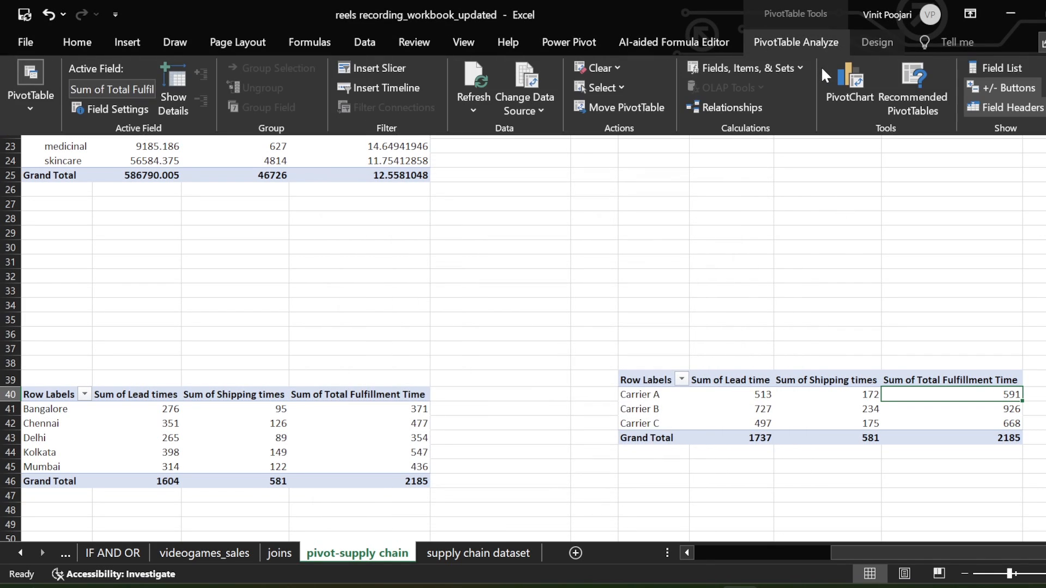
{"action": "left_click", "coordinate": [763, 66]}
{"action": "left_click", "coordinate": [768, 88]}
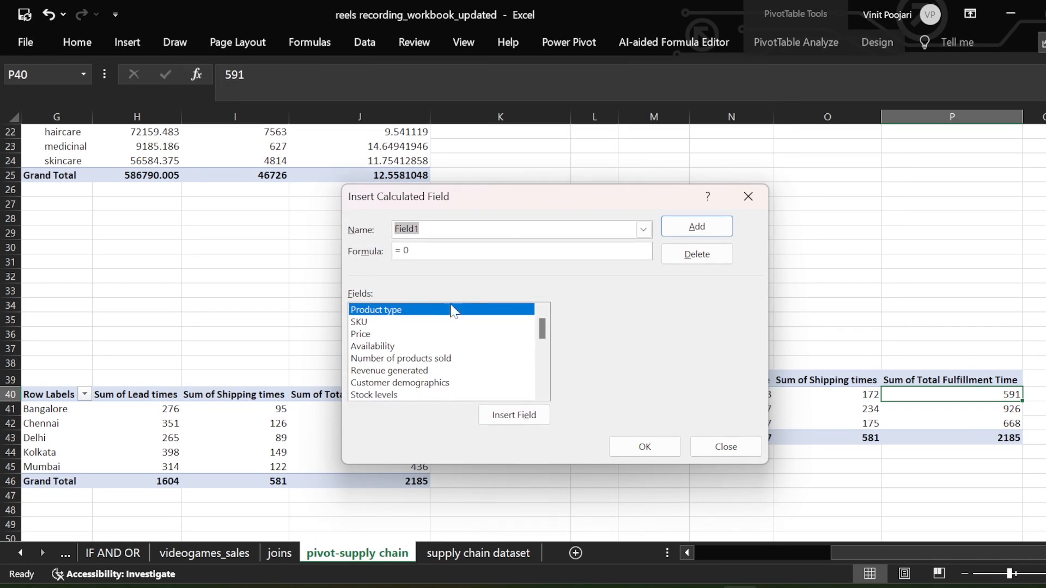
{"action": "scroll", "coordinate": [460, 327], "scroll_direction": "down", "scroll_amount": 6}
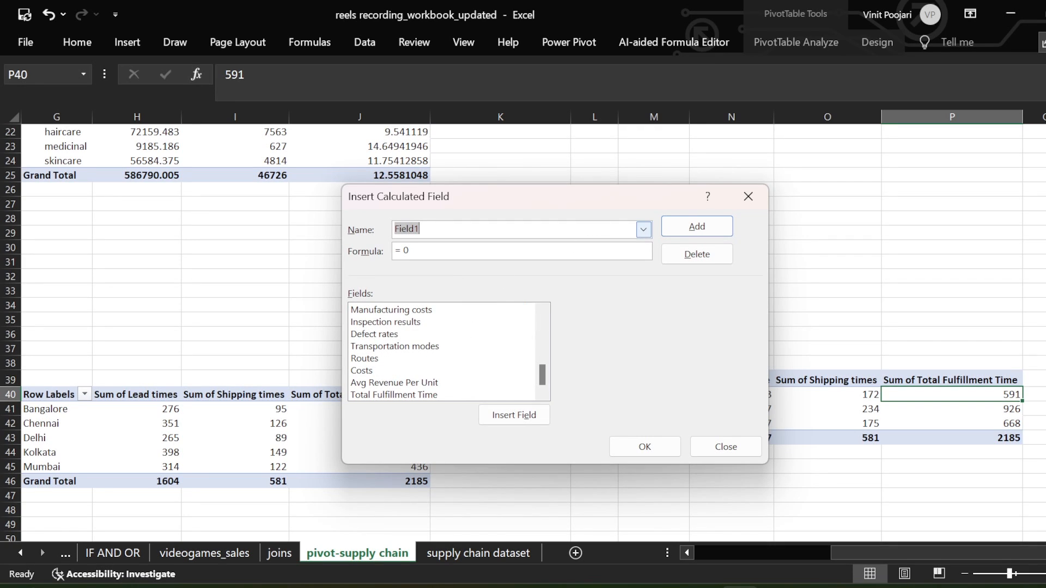
{"action": "left_click", "coordinate": [643, 229]}
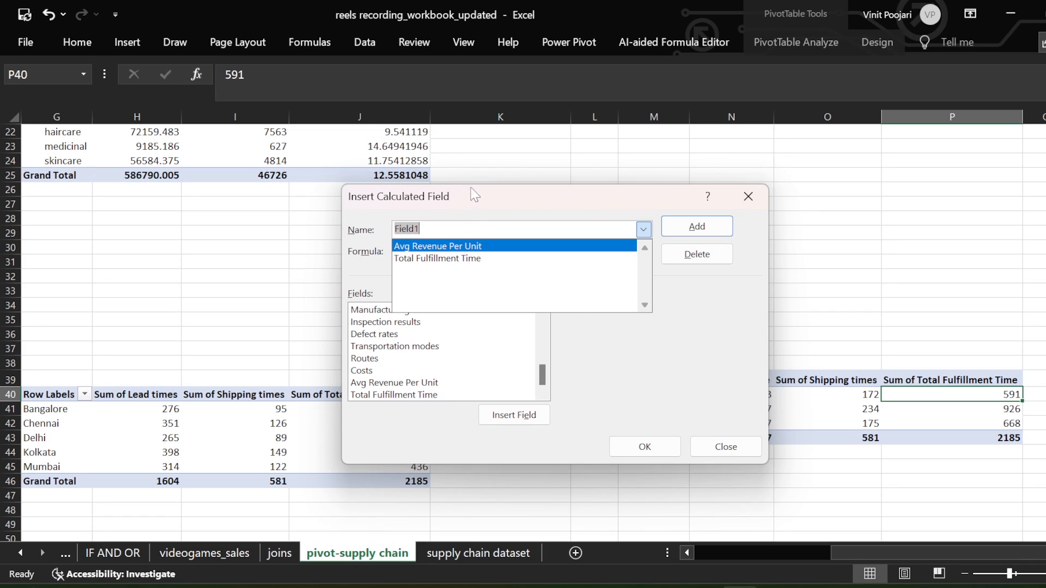
{"action": "left_click", "coordinate": [461, 246]}
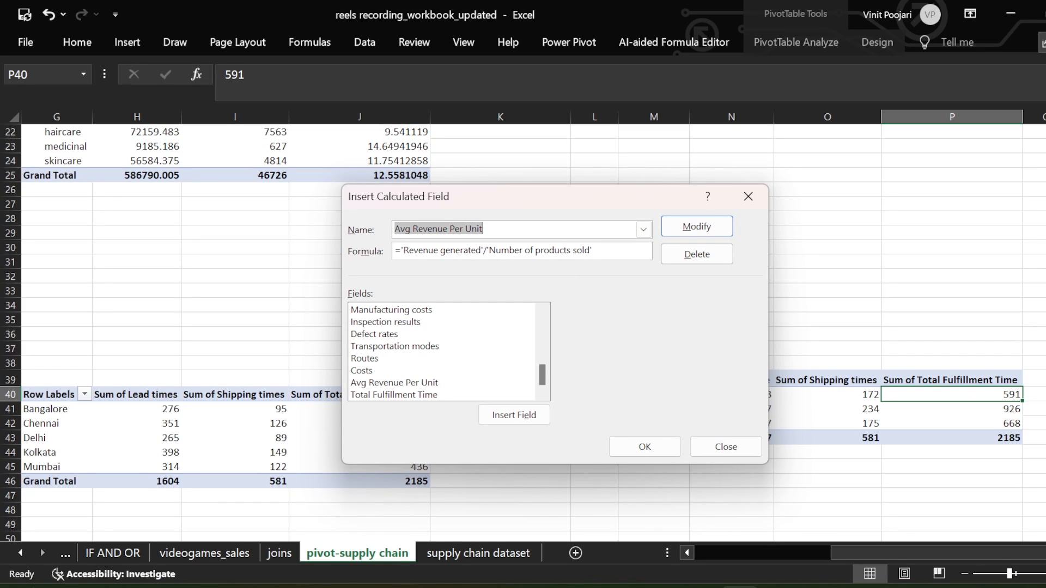
{"action": "left_click", "coordinate": [697, 228]}
{"action": "scroll", "coordinate": [490, 338], "scroll_direction": "down", "scroll_amount": 5}
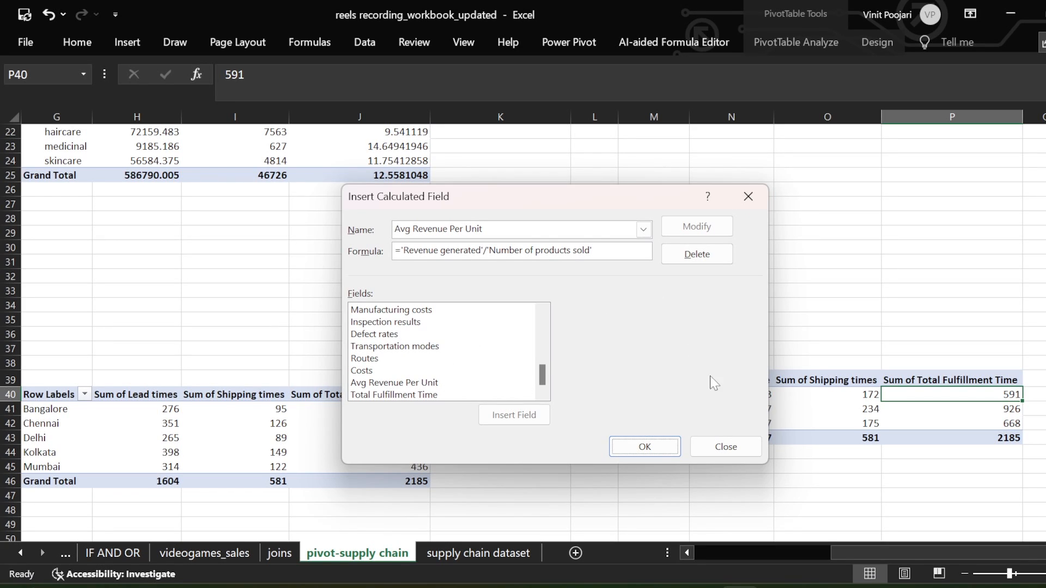
{"action": "left_click", "coordinate": [643, 447]}
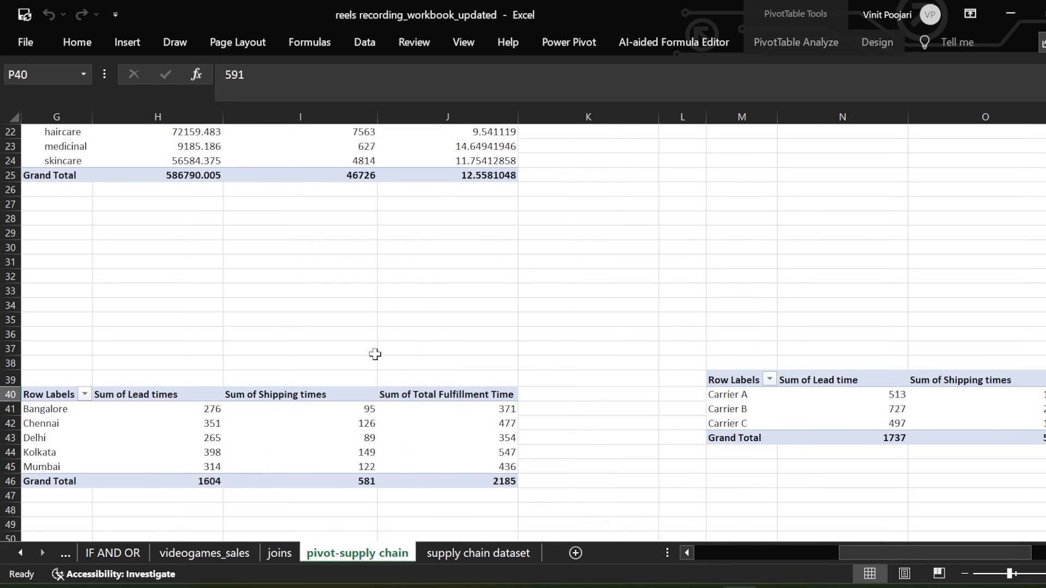
Review the average revenue per unit and total fulfillment time pivot tables against the formulas noted above them.
{"action": "scroll", "coordinate": [444, 416], "scroll_direction": "up", "scroll_amount": 1}
{"action": "scroll", "coordinate": [428, 470], "scroll_direction": "down", "scroll_amount": 1}
{"action": "scroll", "coordinate": [465, 420], "scroll_direction": "up", "scroll_amount": 7}
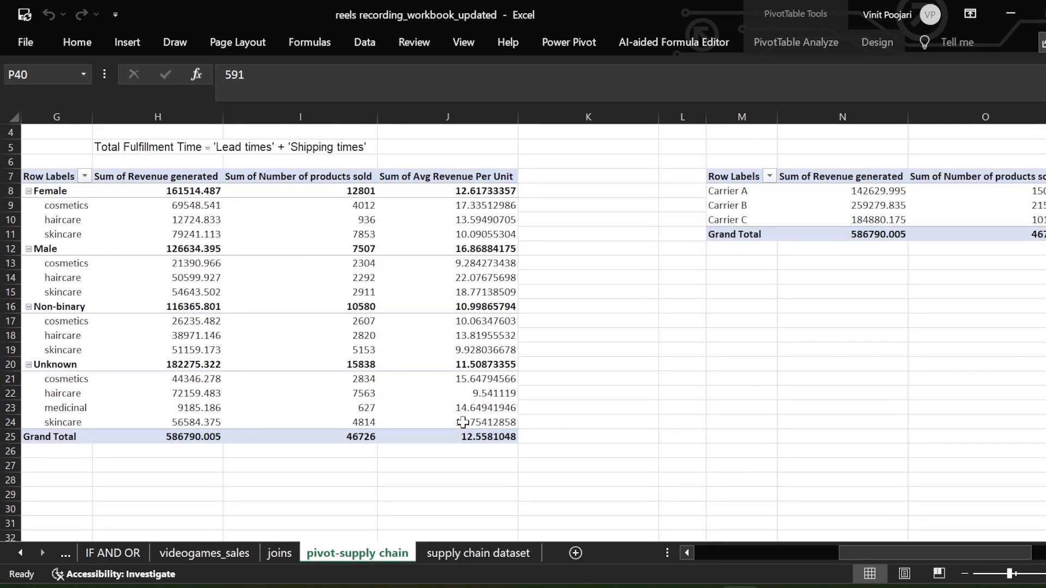
{"action": "left_click", "coordinate": [510, 282]}
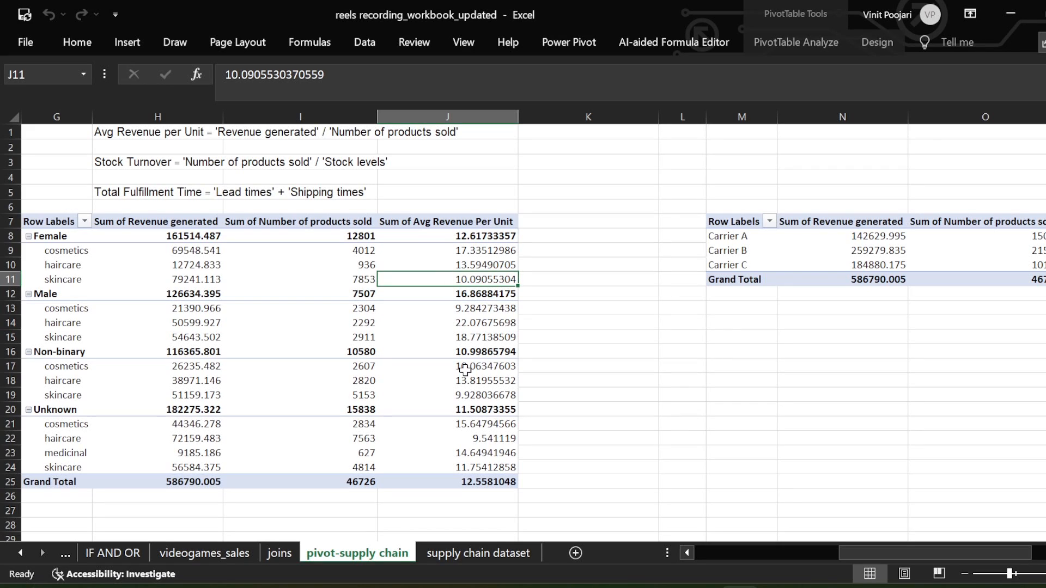
{"action": "mouse_move", "coordinate": [457, 367]}
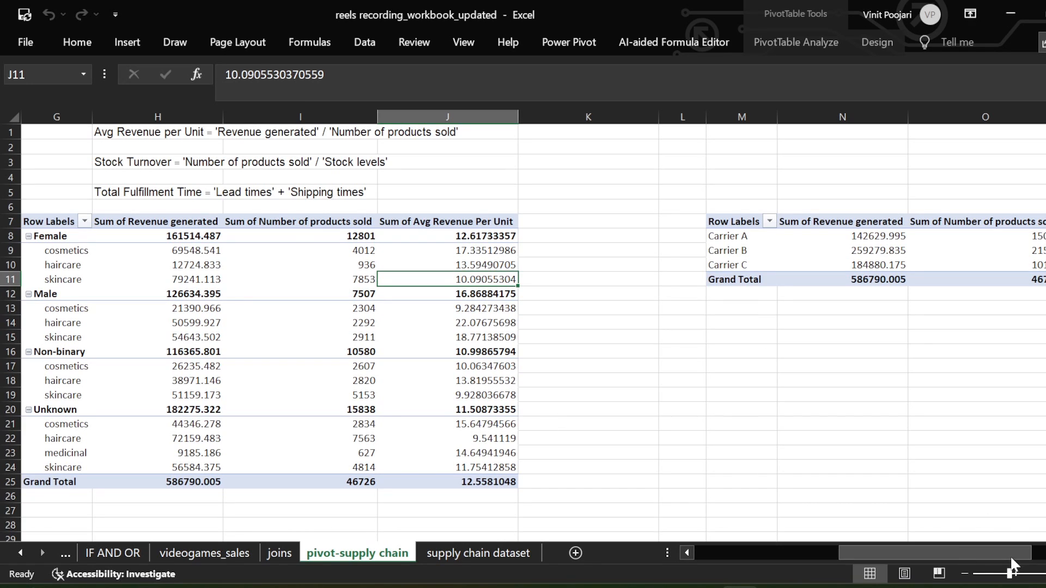
{"action": "mouse_move", "coordinate": [920, 548]}
{"action": "left_mouse_down"}
{"action": "mouse_move", "coordinate": [957, 548]}
{"action": "mouse_move", "coordinate": [874, 540]}
{"action": "mouse_move", "coordinate": [850, 482]}
{"action": "mouse_move", "coordinate": [891, 543]}
{"action": "mouse_move", "coordinate": [916, 548]}
{"action": "left_mouse_up"}
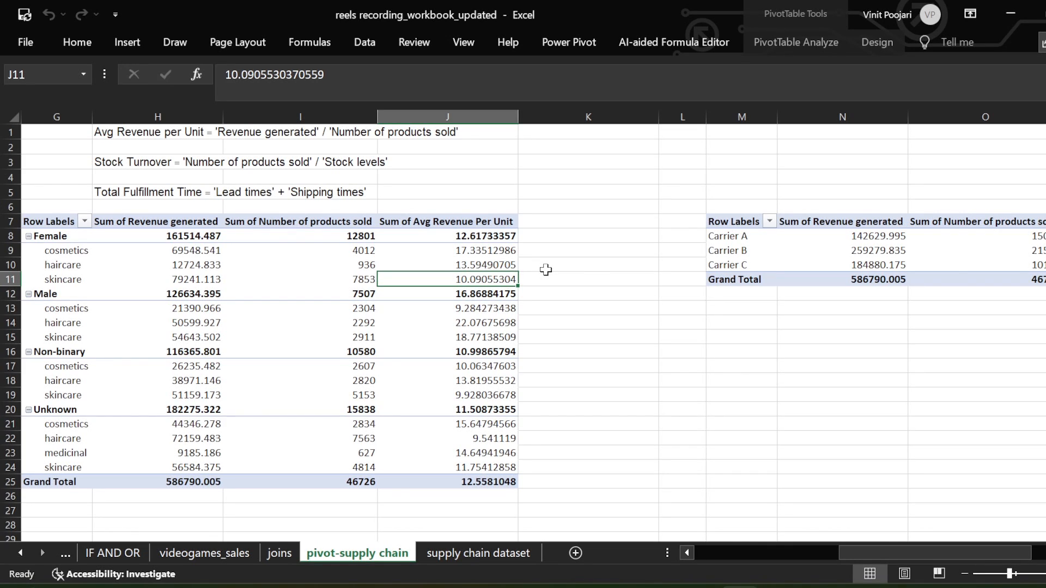
{"action": "scroll", "coordinate": [877, 396], "scroll_direction": "down", "scroll_amount": 7}
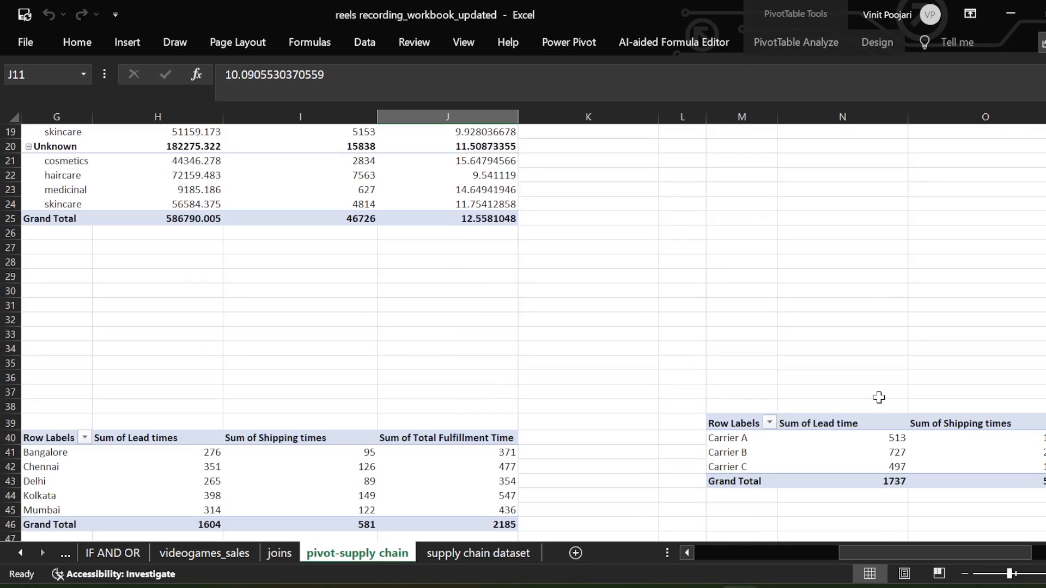
{"action": "scroll", "coordinate": [874, 396], "scroll_direction": "up", "scroll_amount": 7}
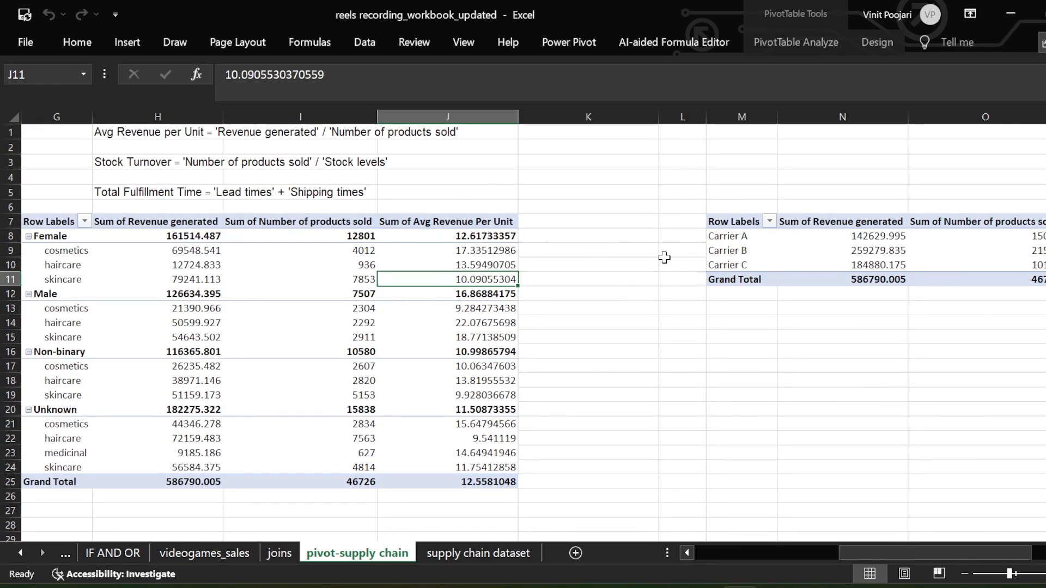